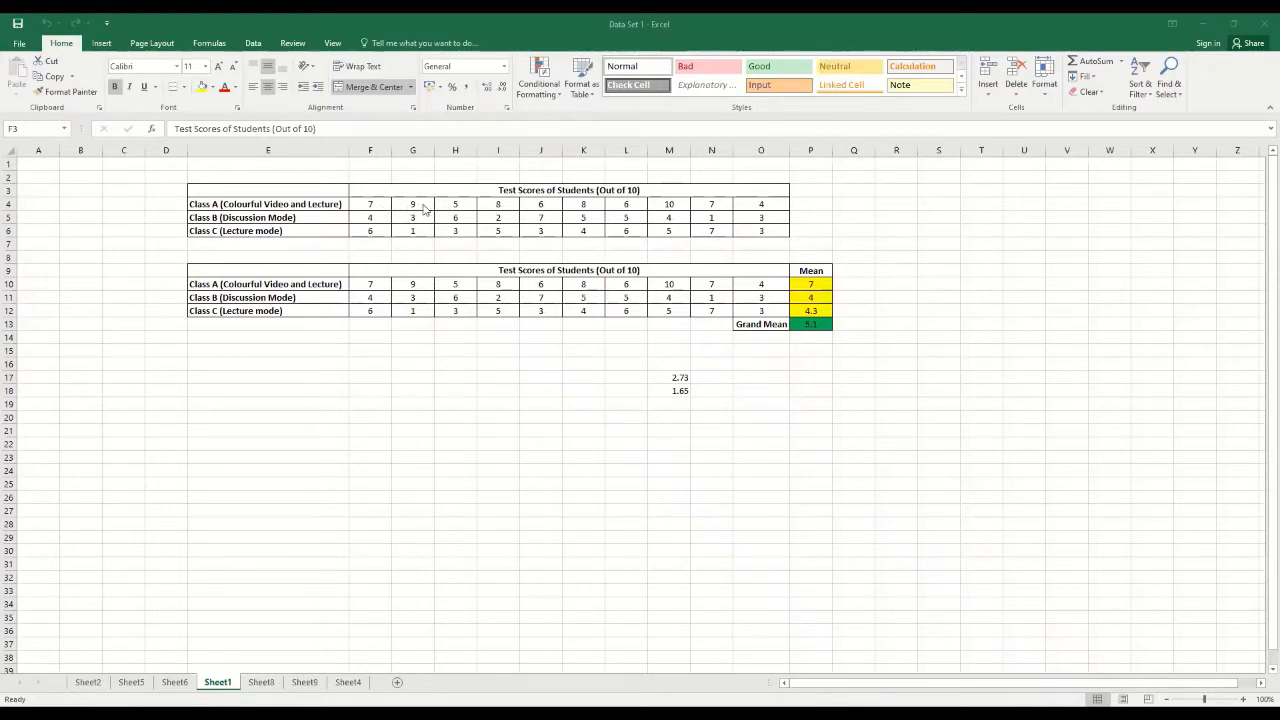
Inspect the mean formulas of Classes A, B and C in P10:P12 and select the three means beside the grand mean.
click(545, 289)
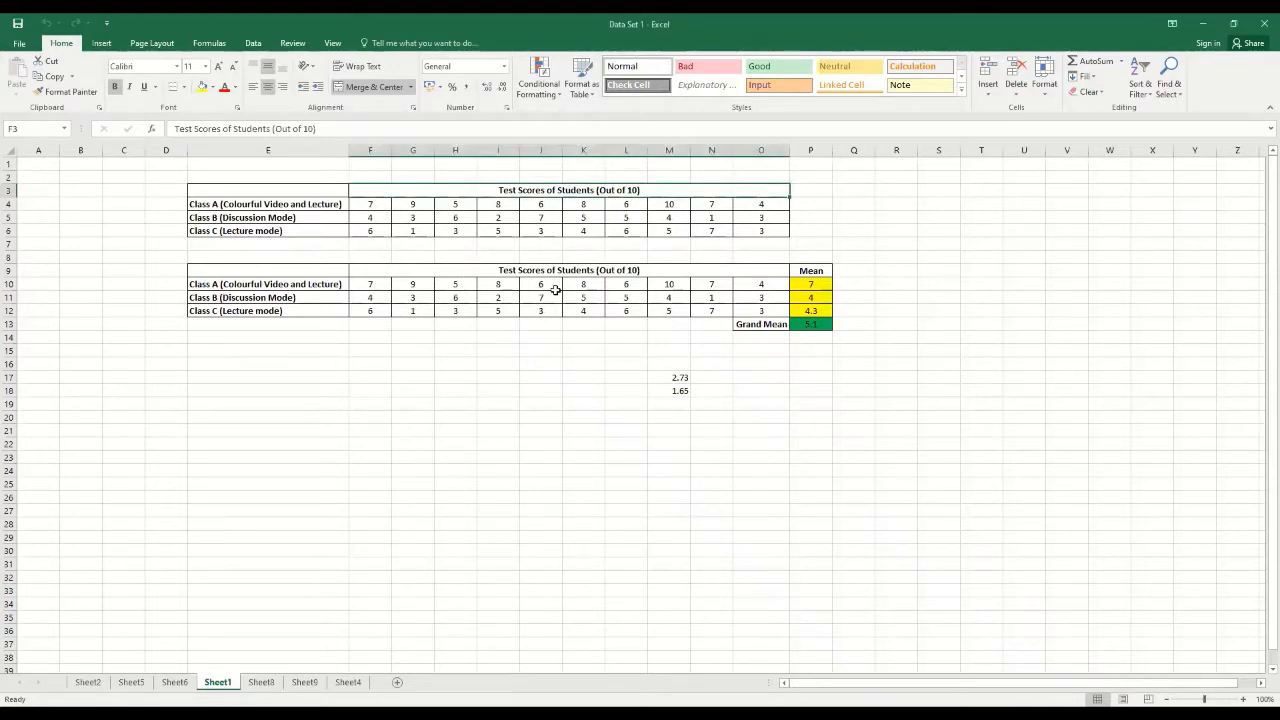
click(820, 284)
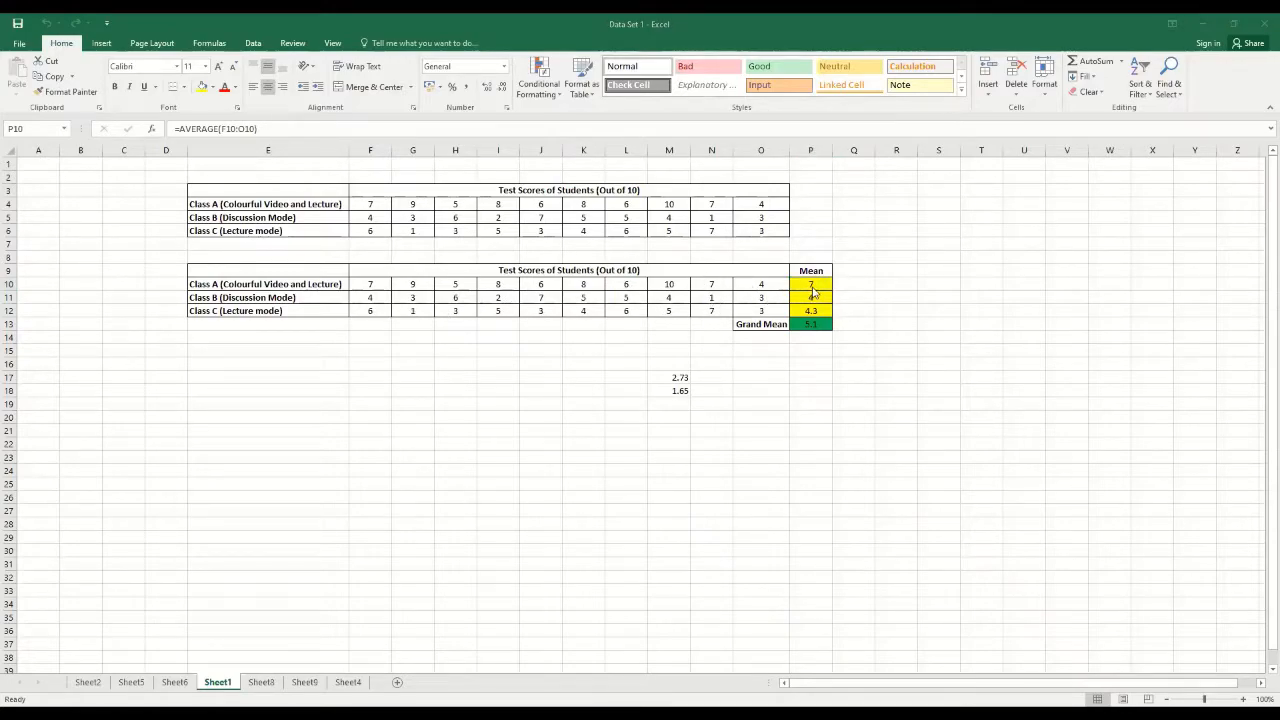
click(809, 298)
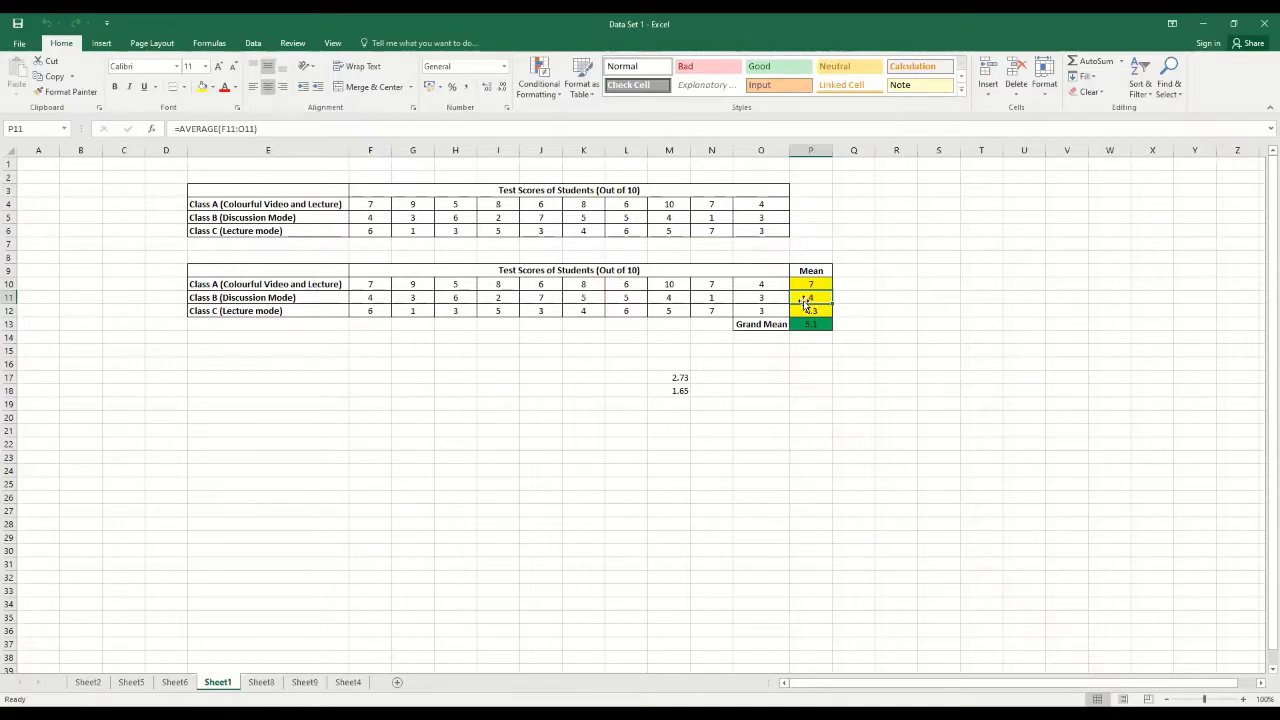
click(806, 306)
click(819, 284)
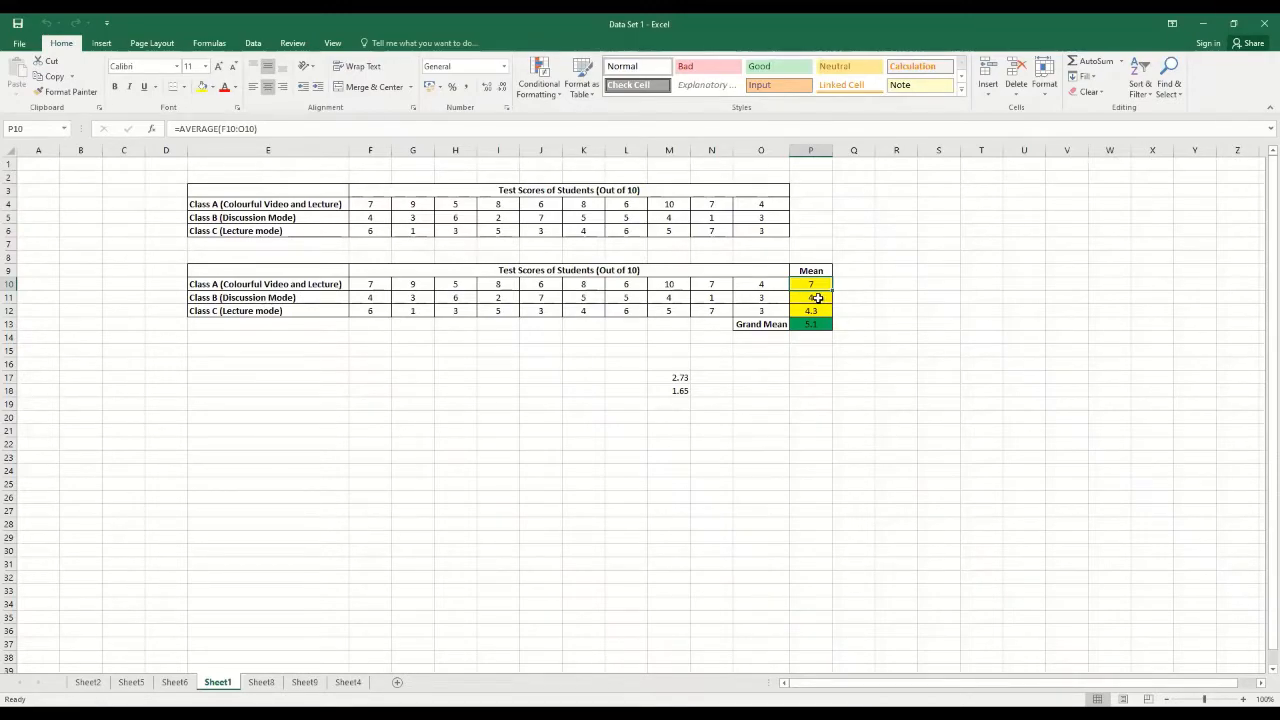
drag(814, 283, 815, 307)
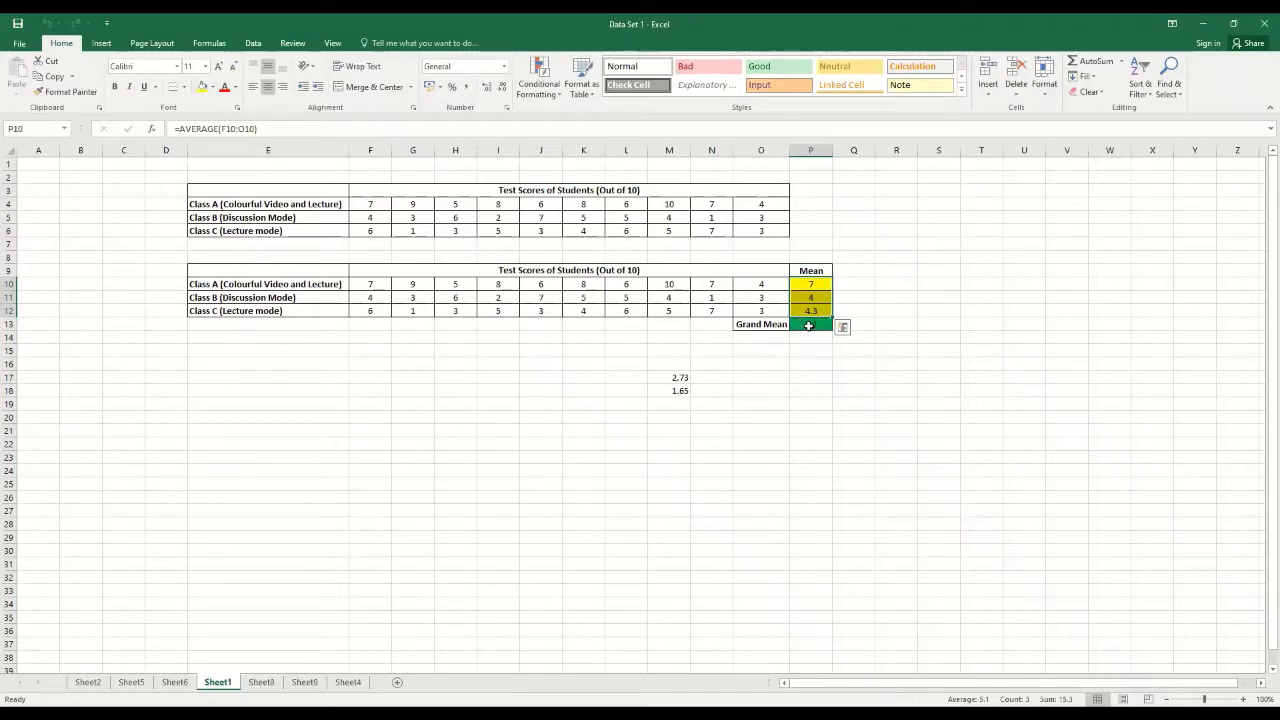
drag(814, 289, 819, 311)
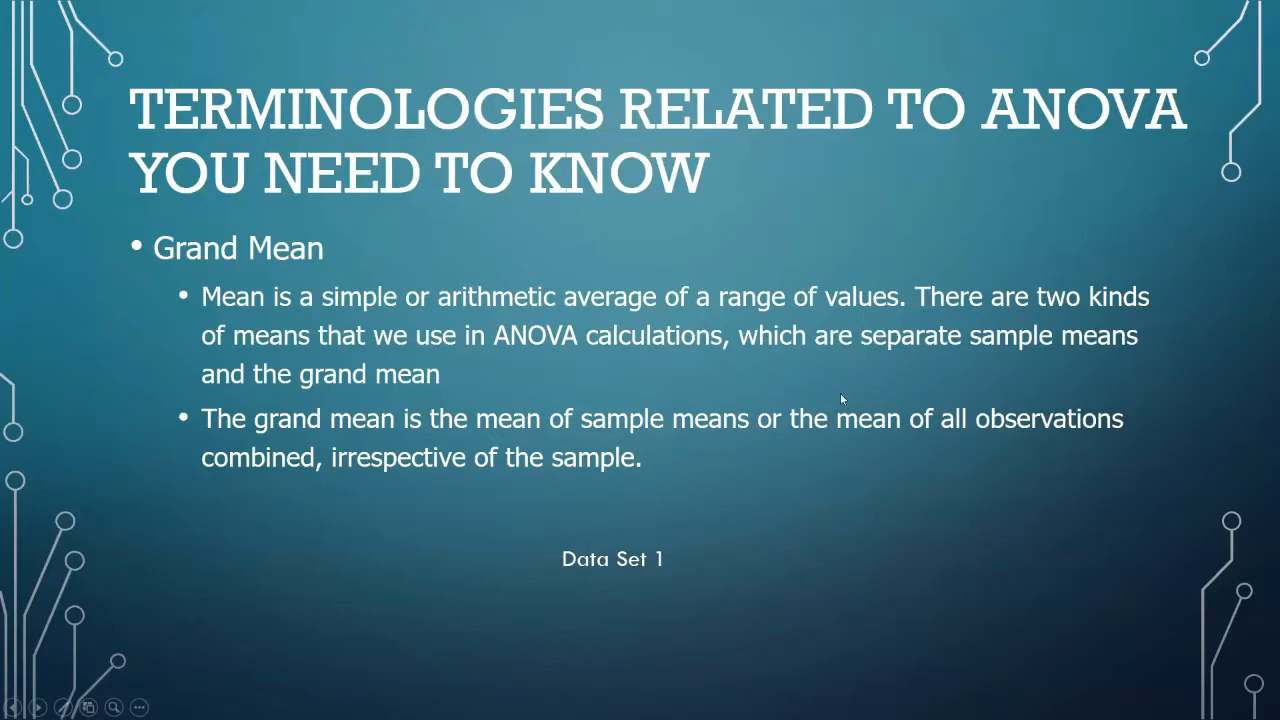
click(902, 463)
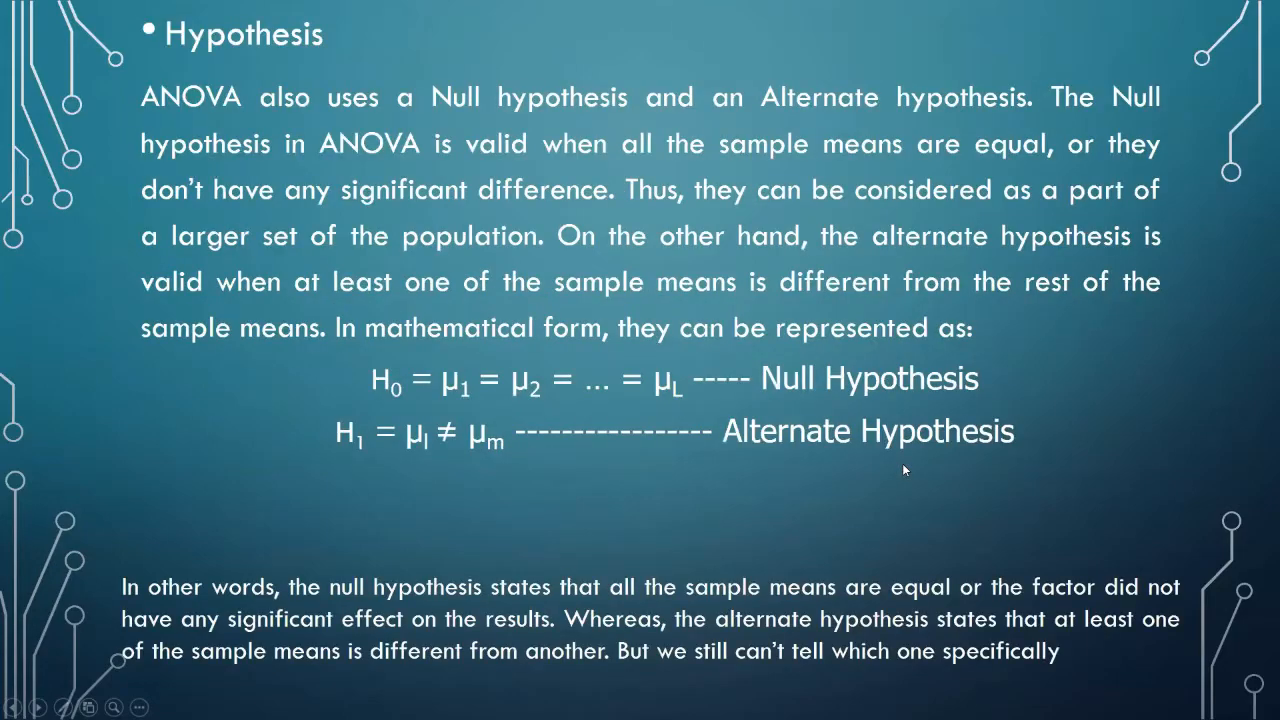
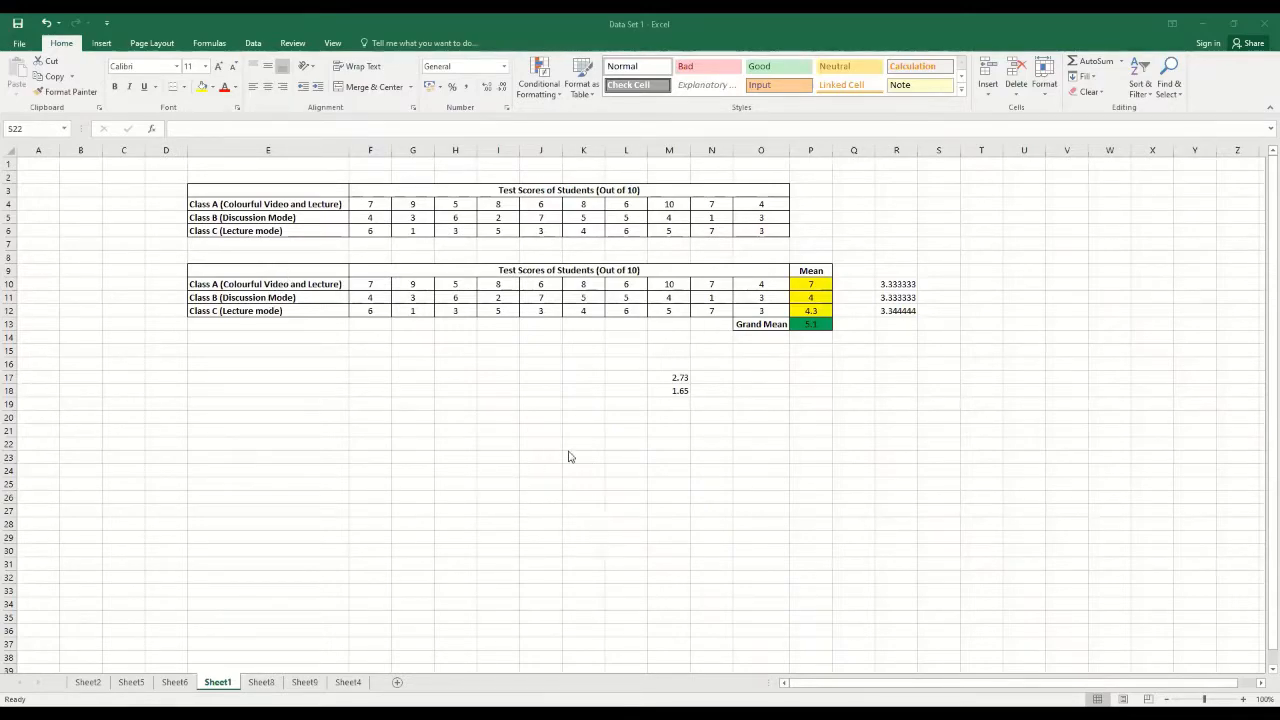
Check the add-ins list in the program options for the Analysis ToolPak and close the options.
click(252, 47)
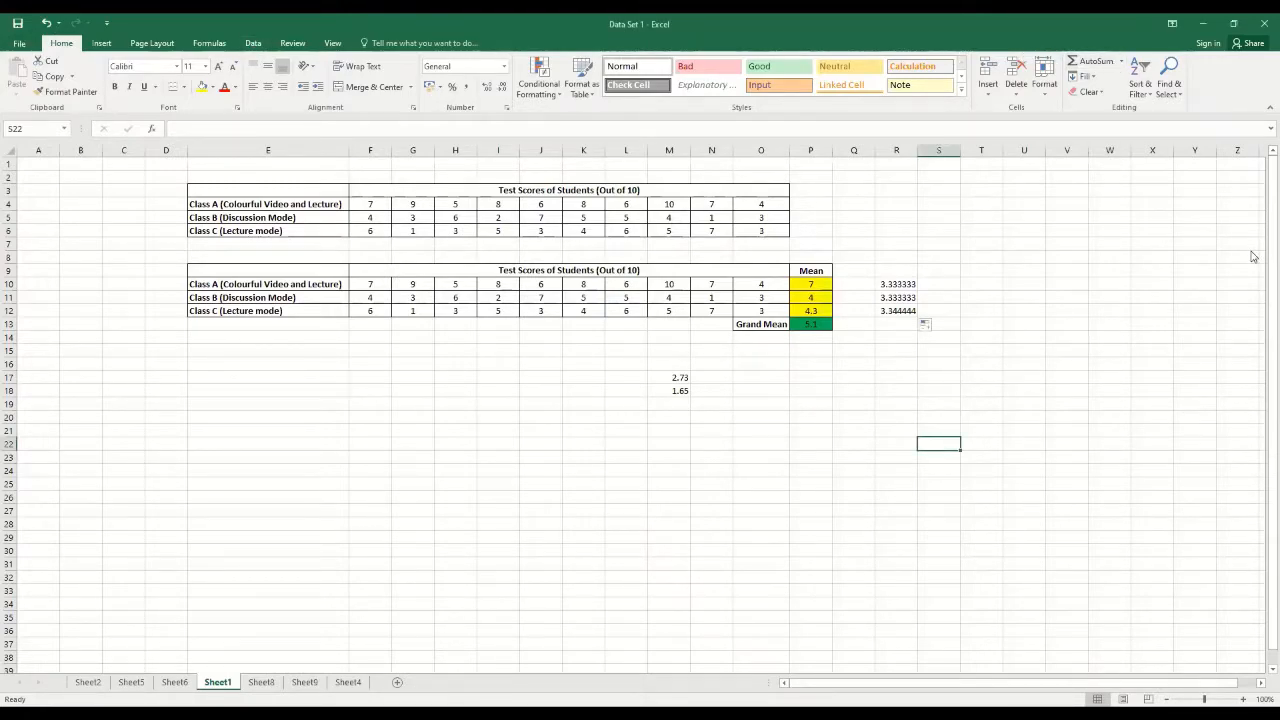
click(254, 46)
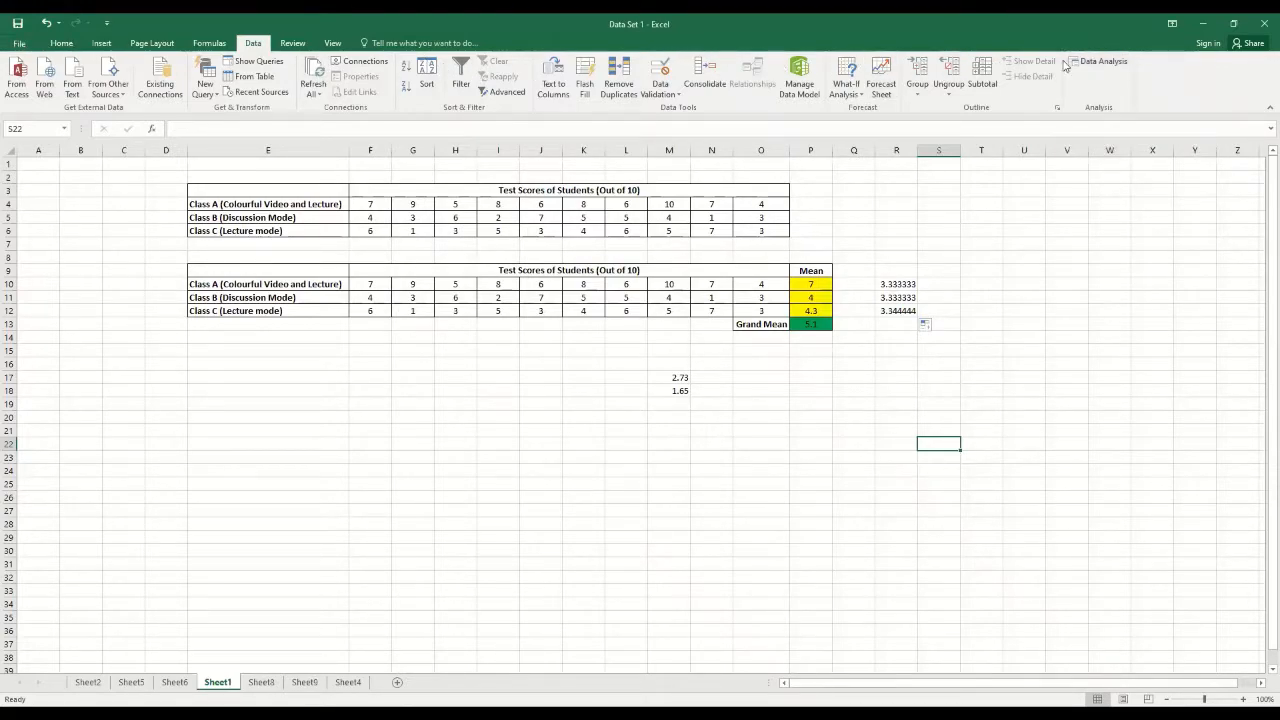
click(17, 44)
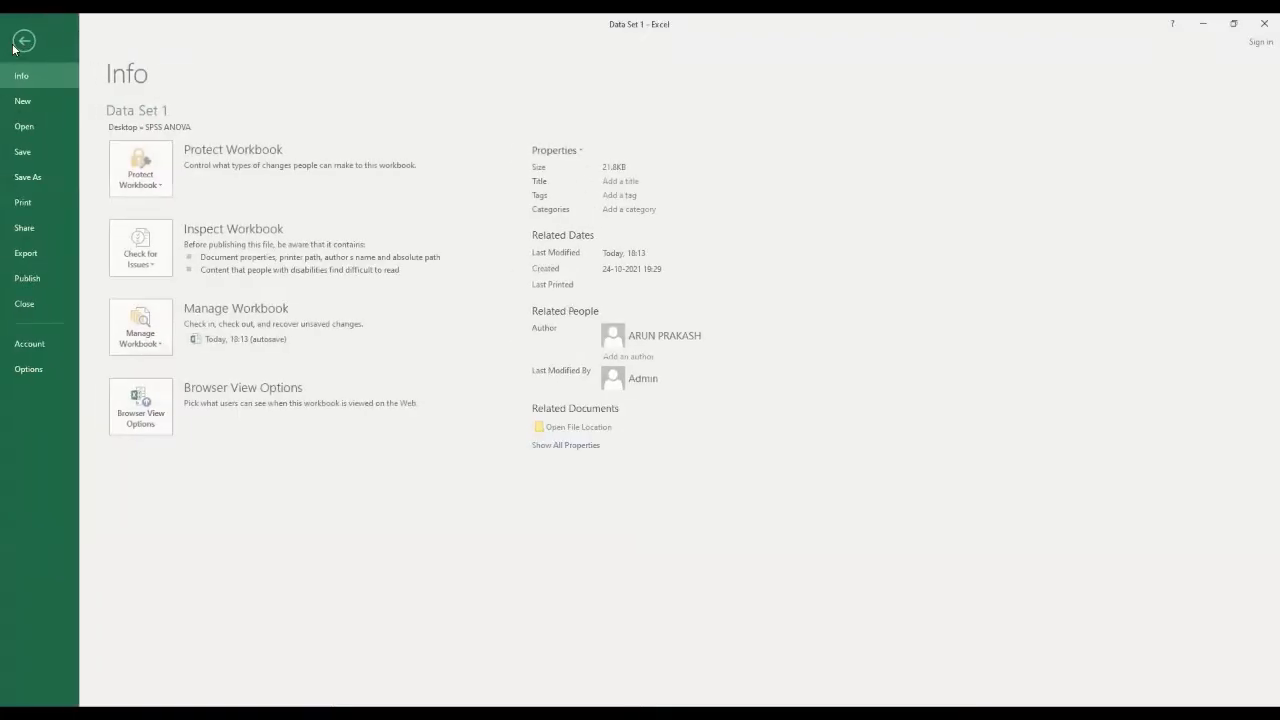
click(23, 372)
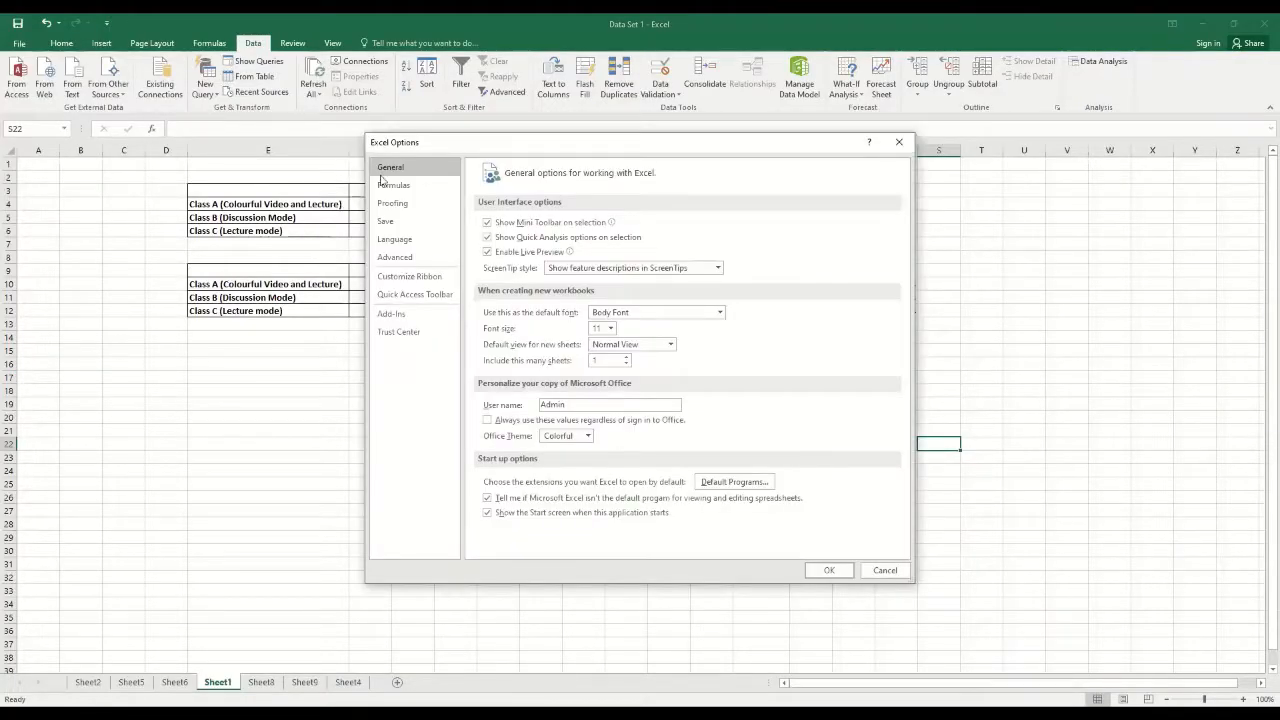
click(392, 314)
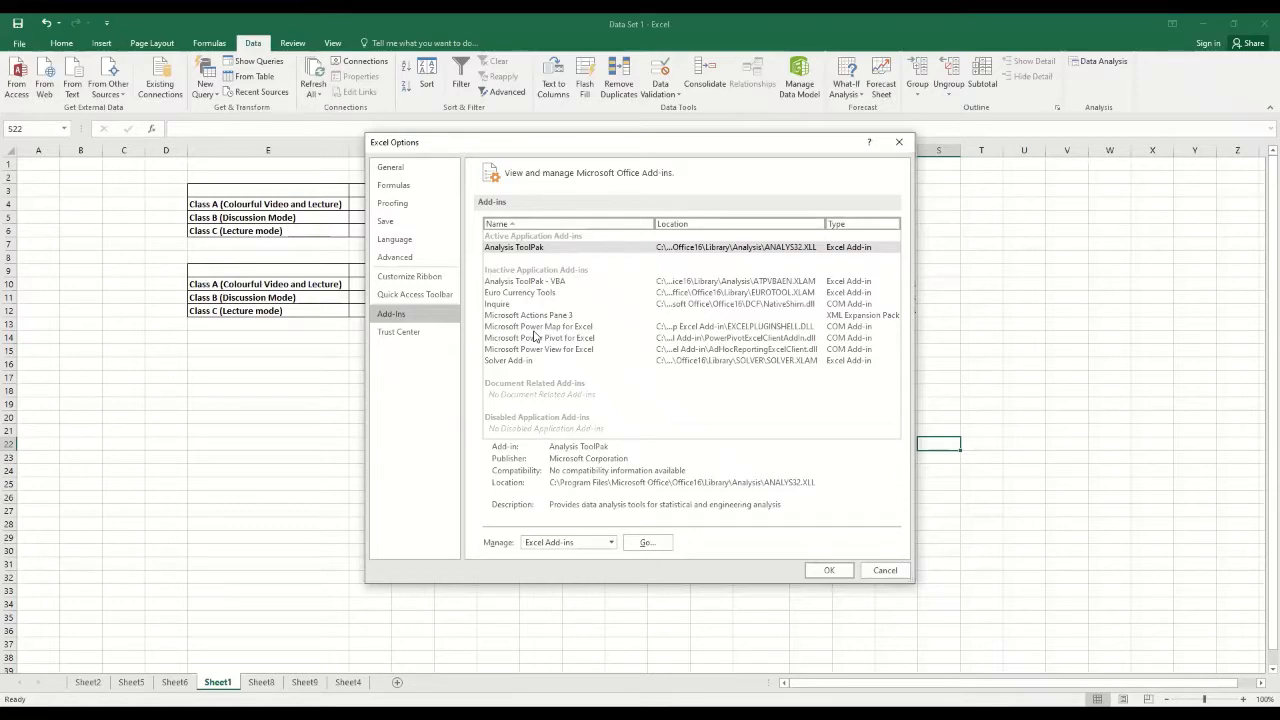
click(522, 252)
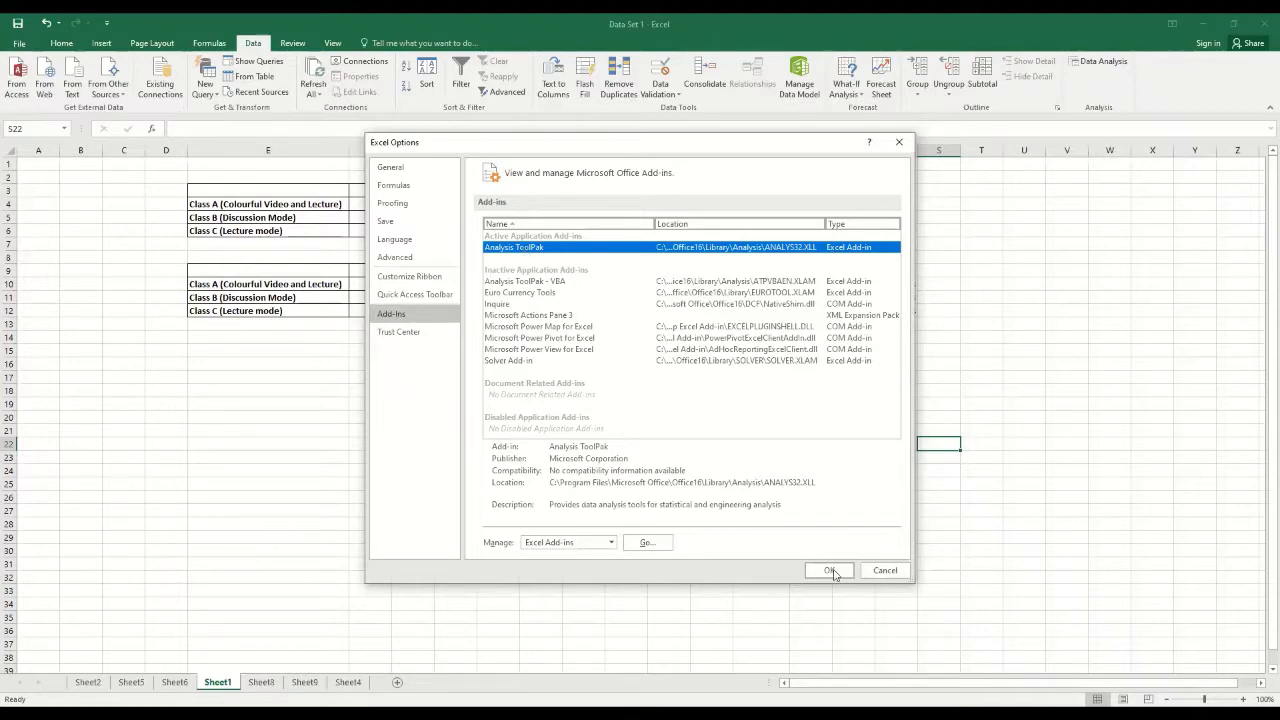
click(899, 146)
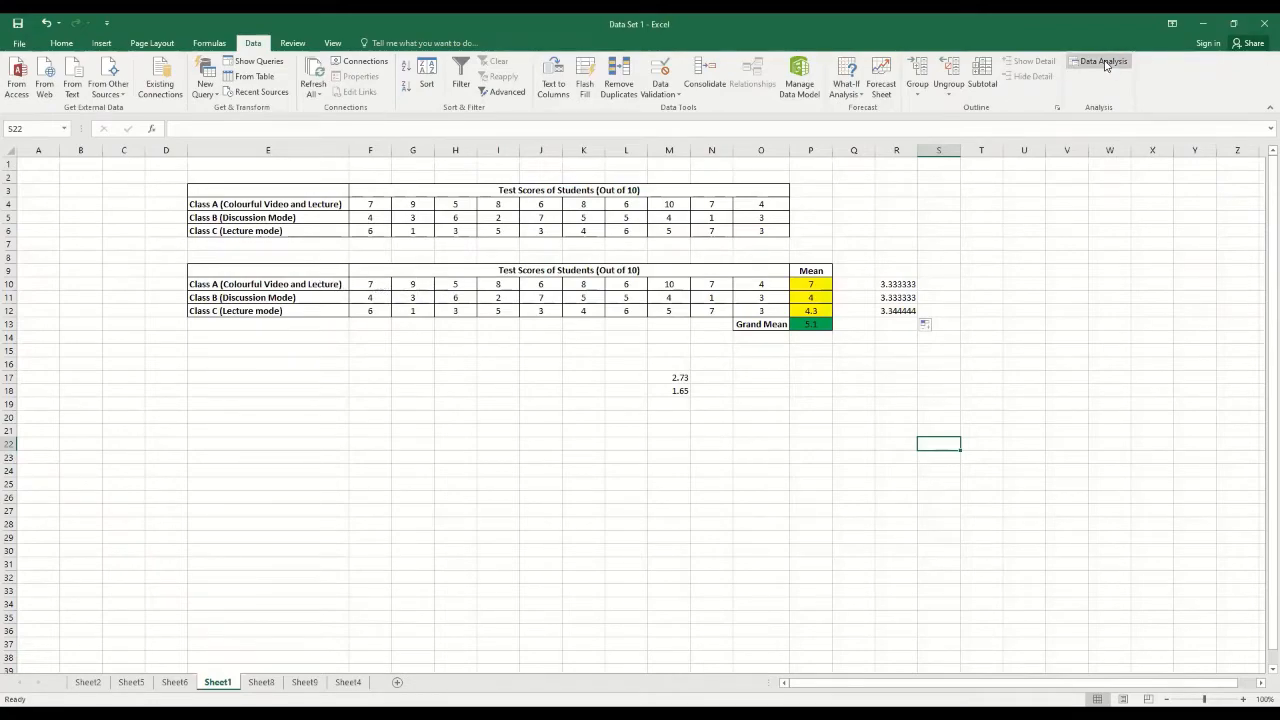
Open the Data Analysis tools and examine the list of available statistical tests.
click(1103, 62)
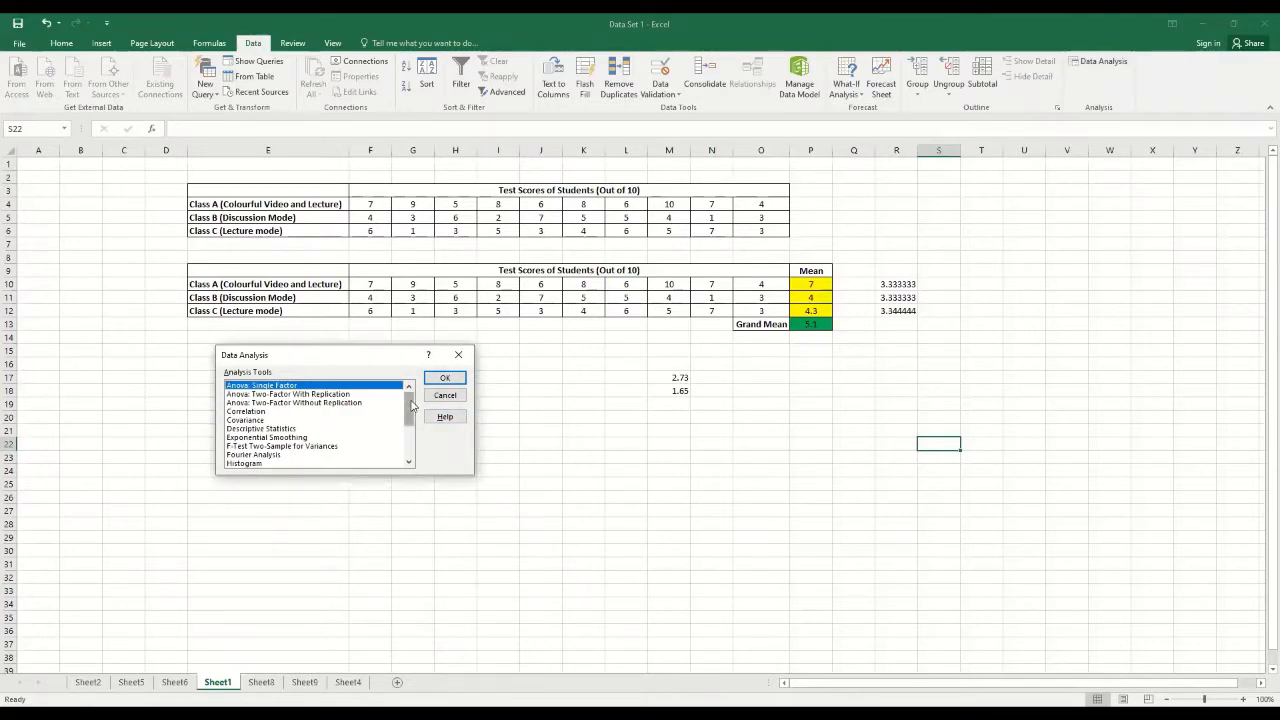
mouse_move(410, 411)
mouse_down()
mouse_move(410, 436)
mouse_move(408, 405)
mouse_up()
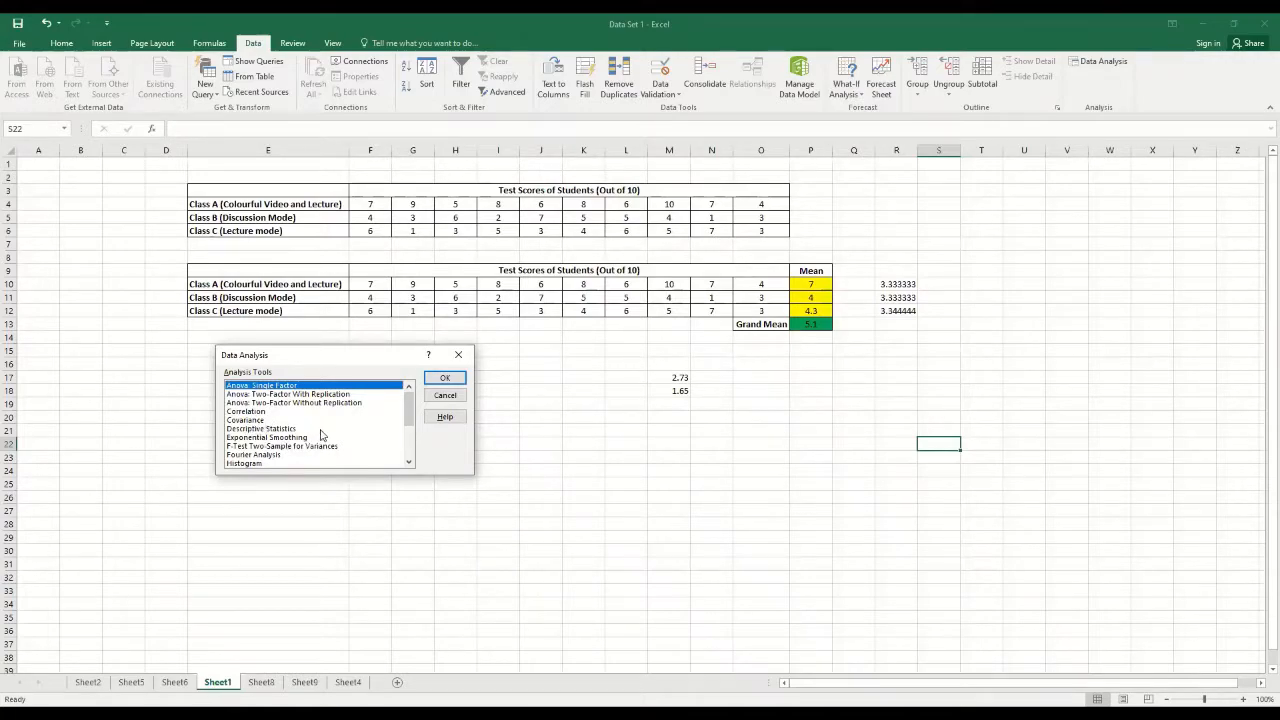
scroll(321, 434, down, 1)
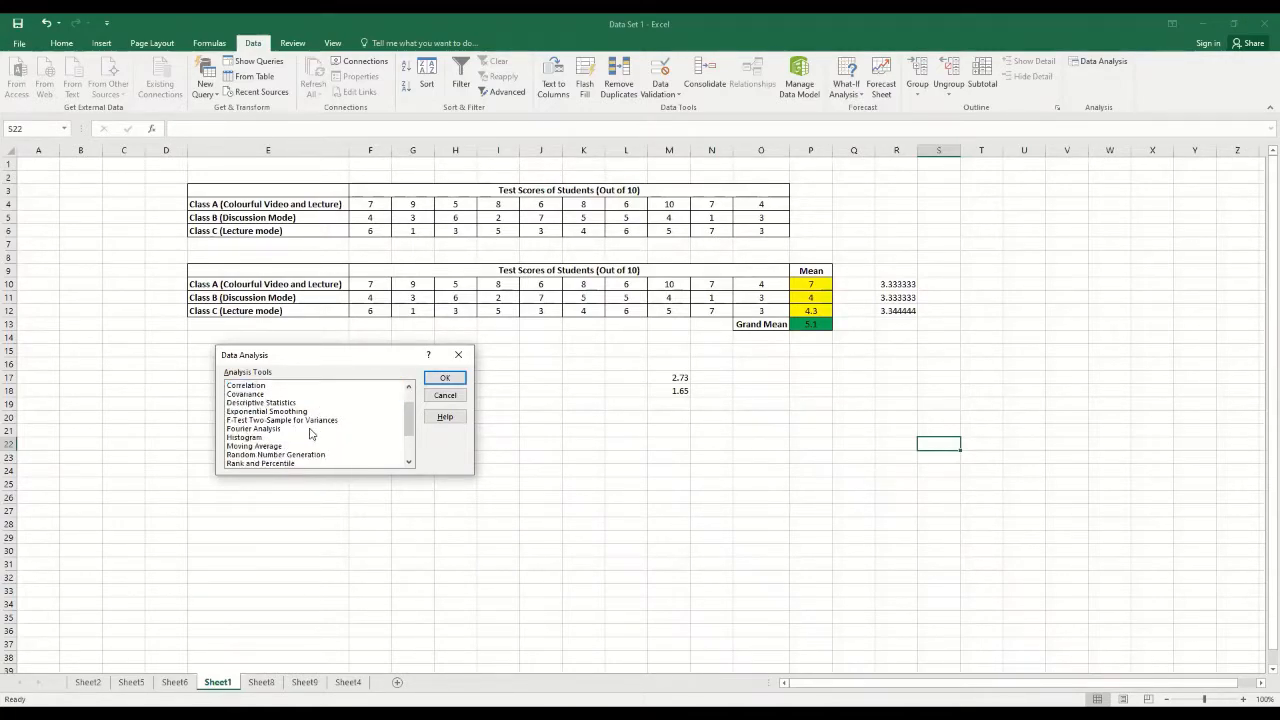
scroll(310, 433, down, 1)
scroll(262, 446, down, 1)
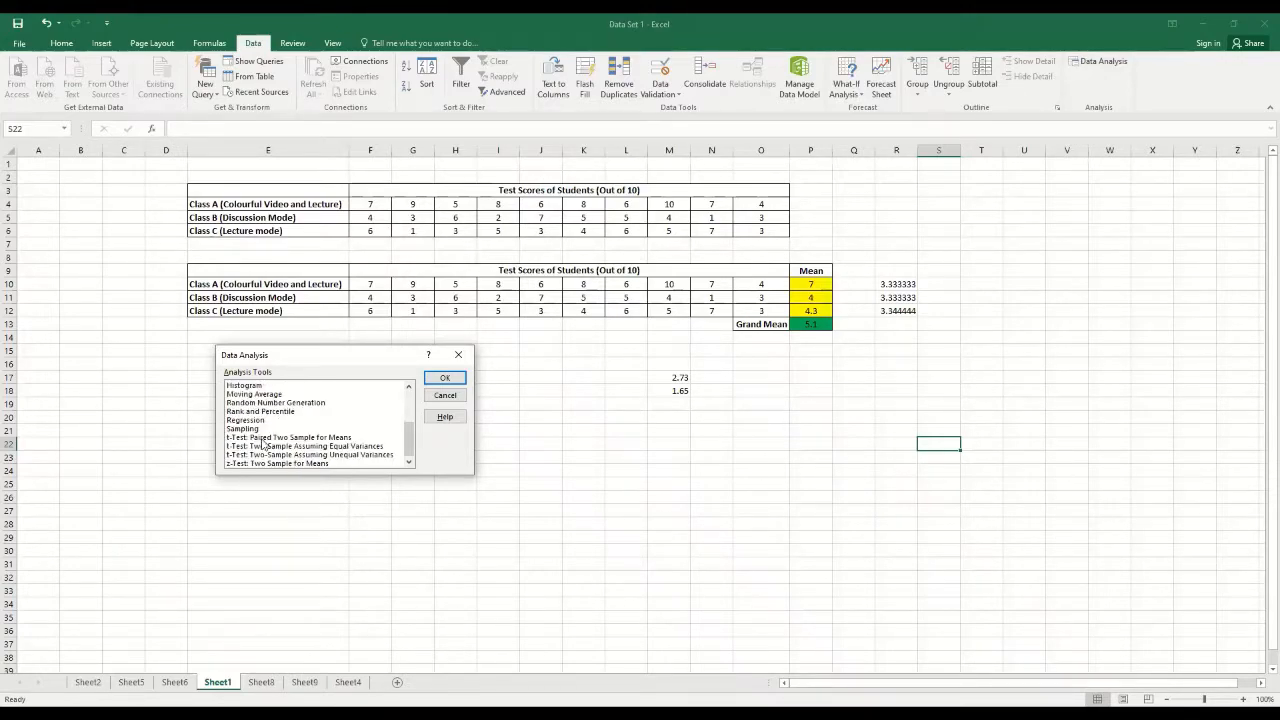
scroll(262, 445, up, 3)
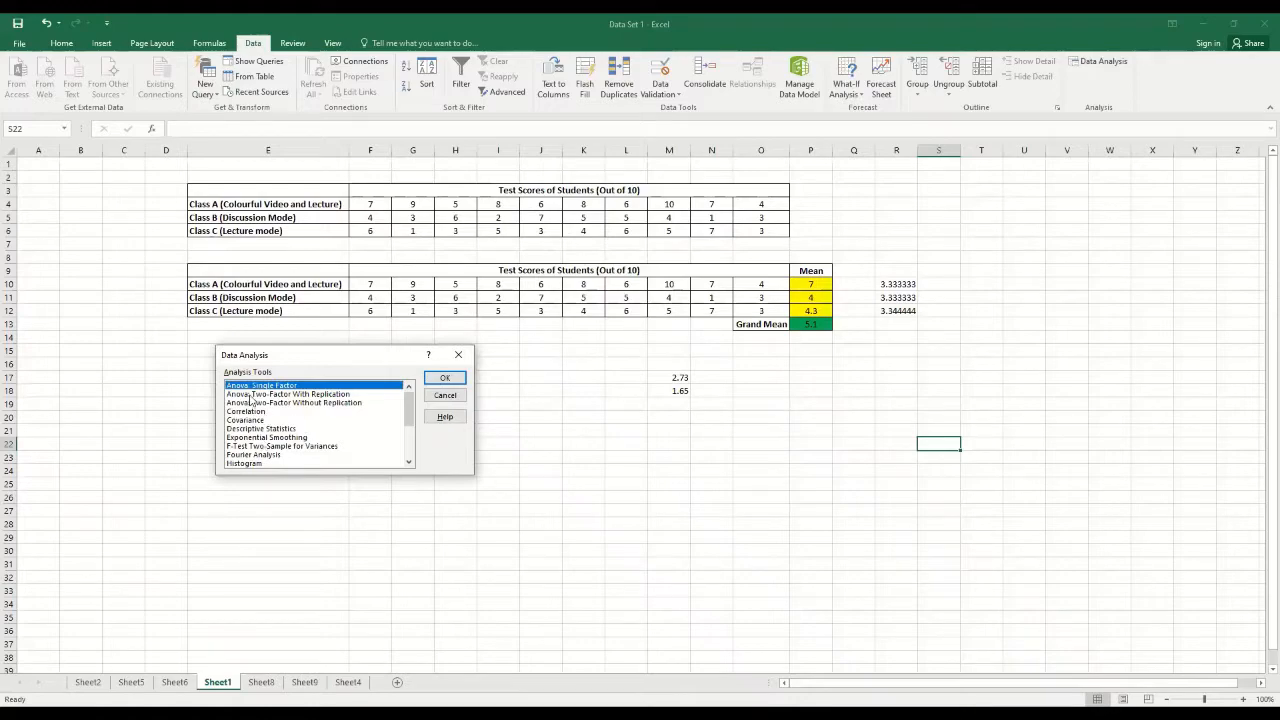
scroll(300, 432, down, 3)
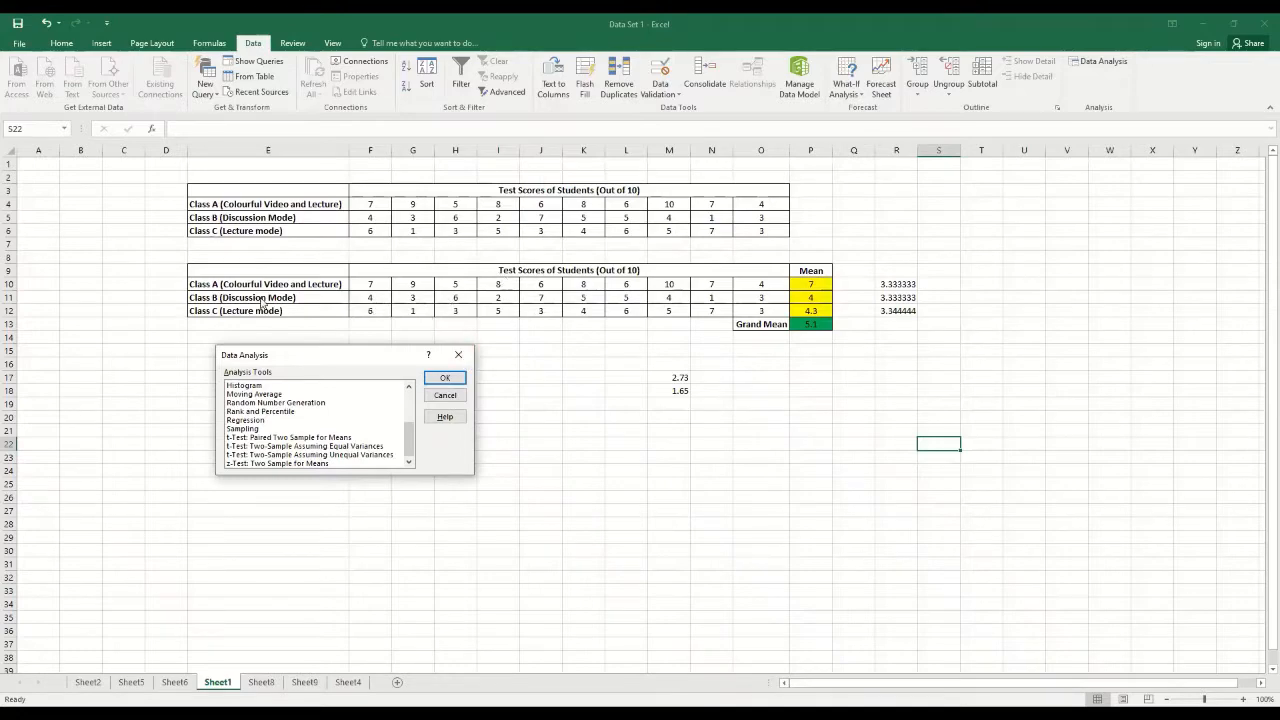
drag(409, 433, 410, 396)
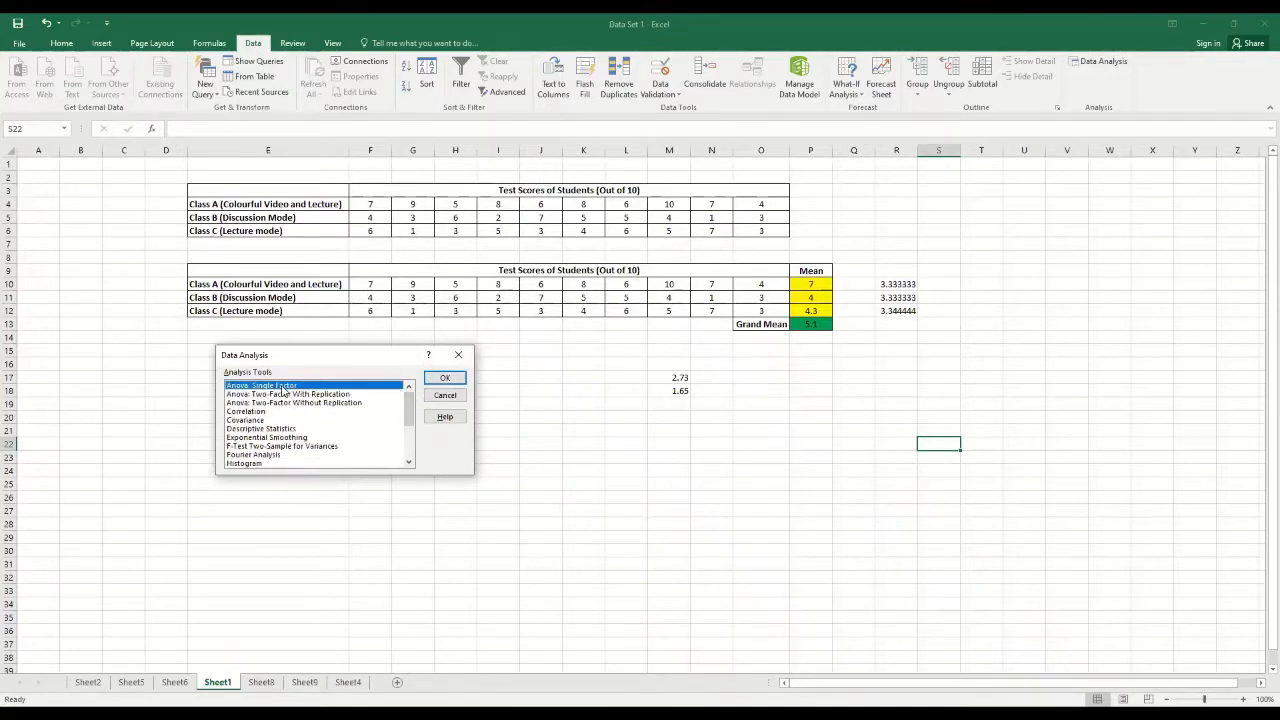
Run Anova: Single Factor on $F$9:$O$12, grouped by rows with first-column labels, alpha 0.05, output to a new worksheet.
click(458, 380)
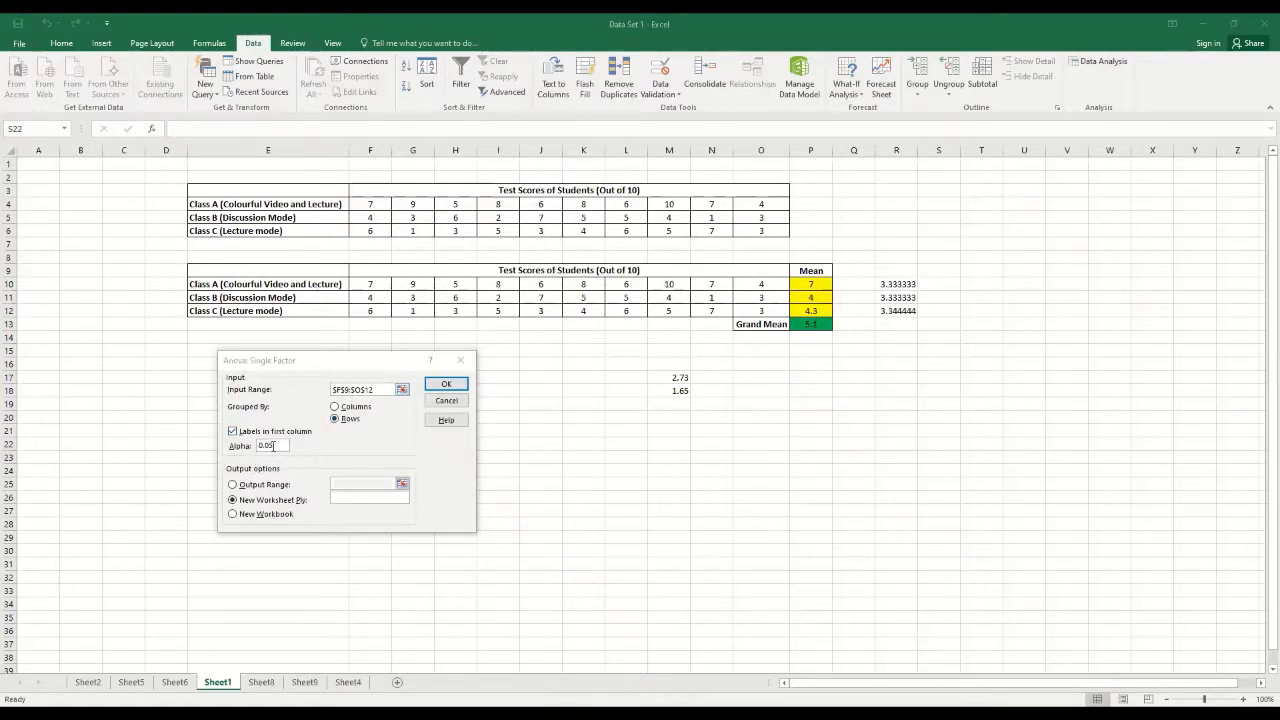
drag(280, 446, 256, 450)
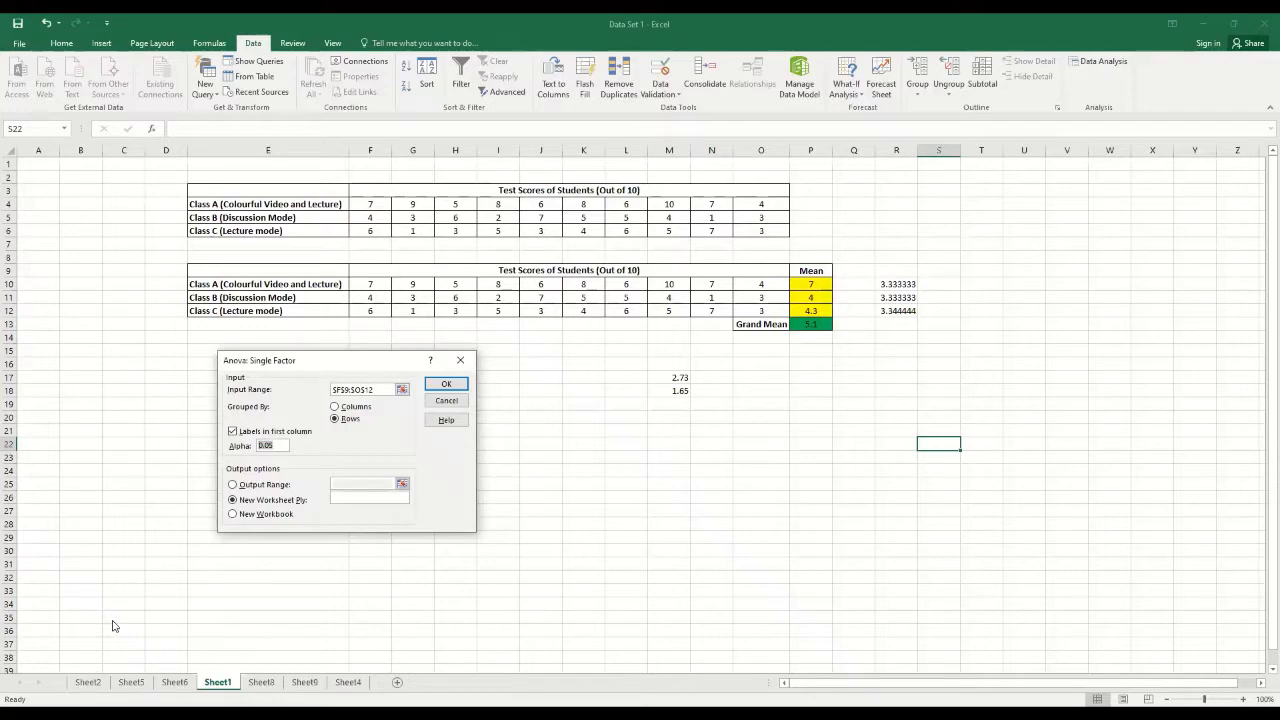
click(348, 497)
click(452, 386)
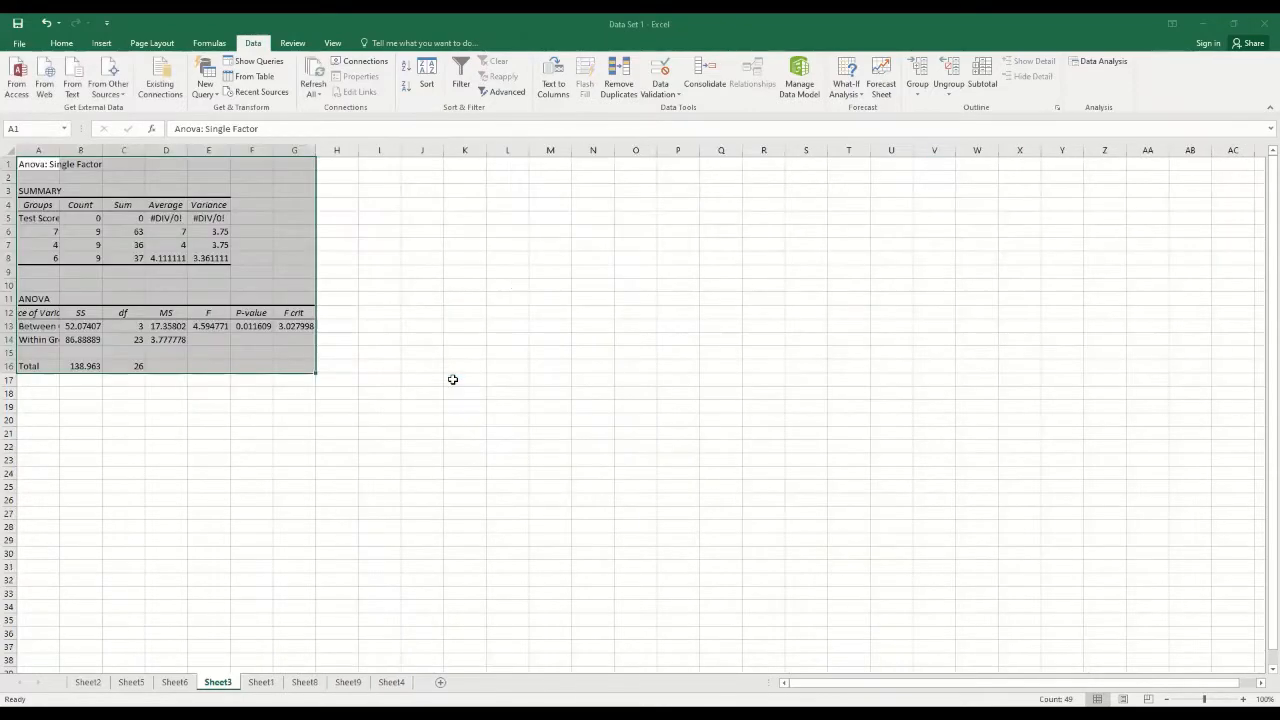
Switch to Sheet2 and select the whole single-factor ANOVA output in A1:G15.
click(100, 683)
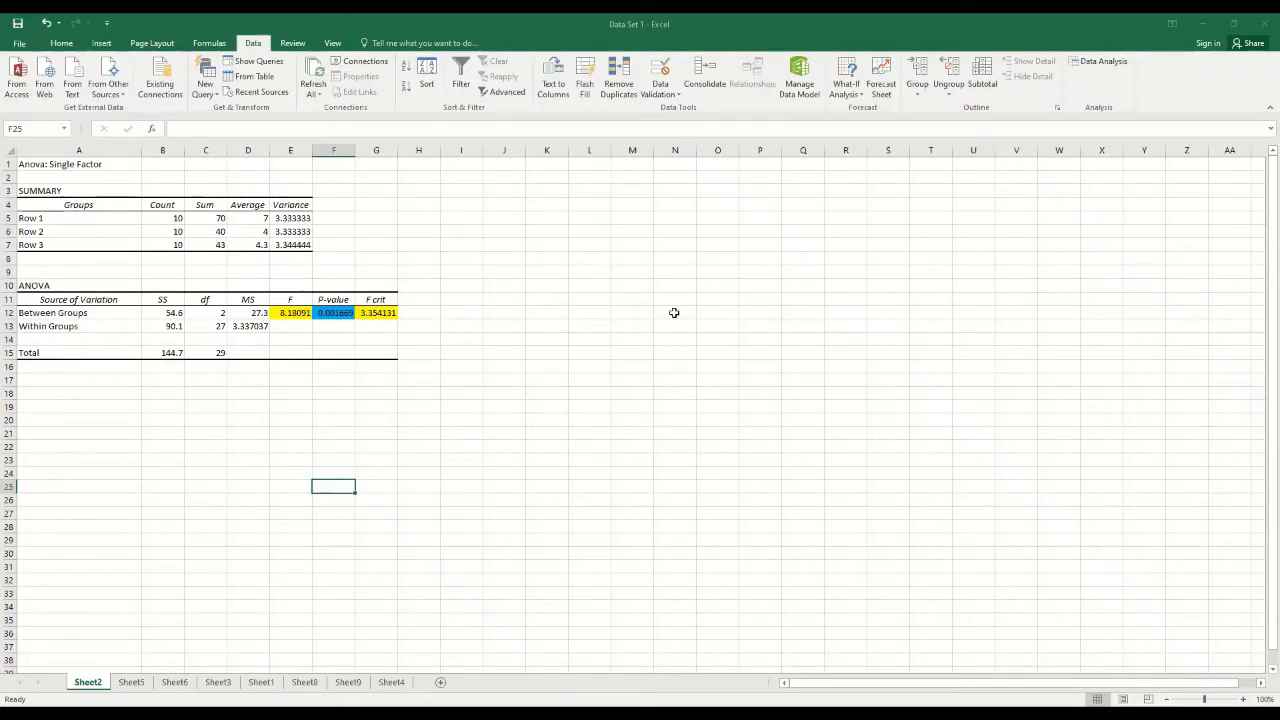
click(38, 168)
drag(142, 194, 394, 356)
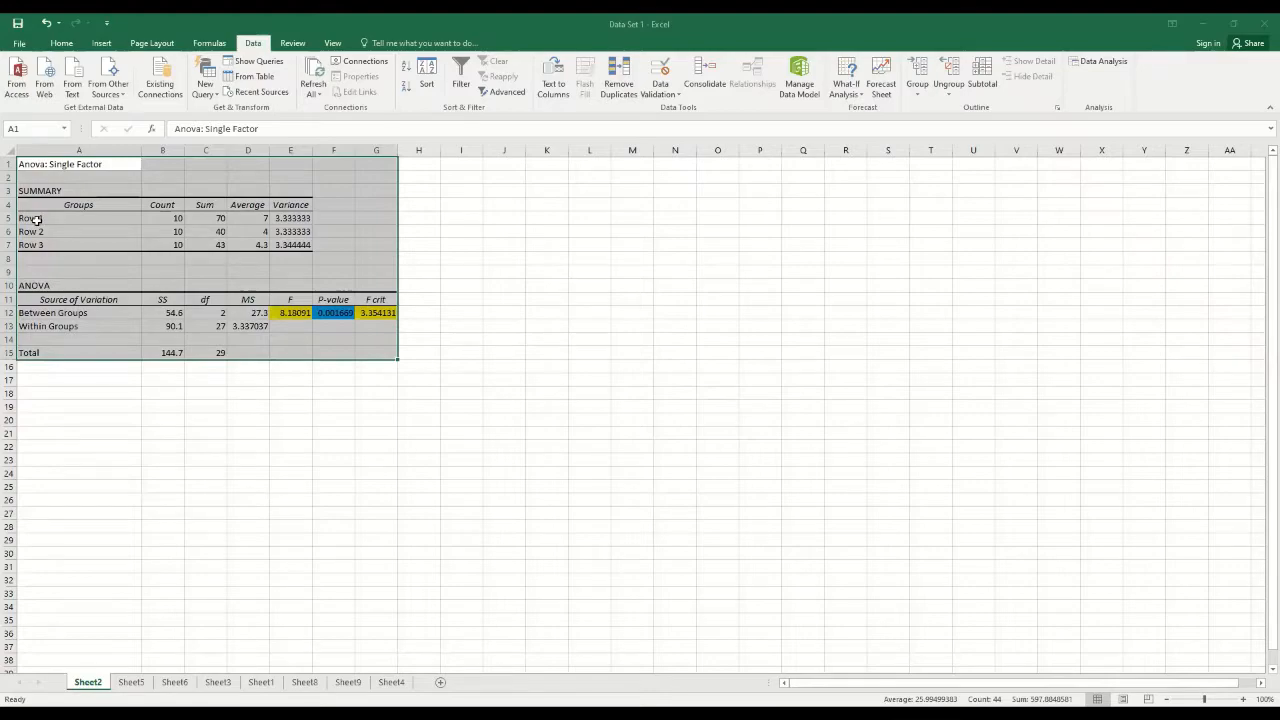
Rename the groups in A5:A7 of the summary table as Video and Lecture, Discussion, and Lecture.
click(54, 218)
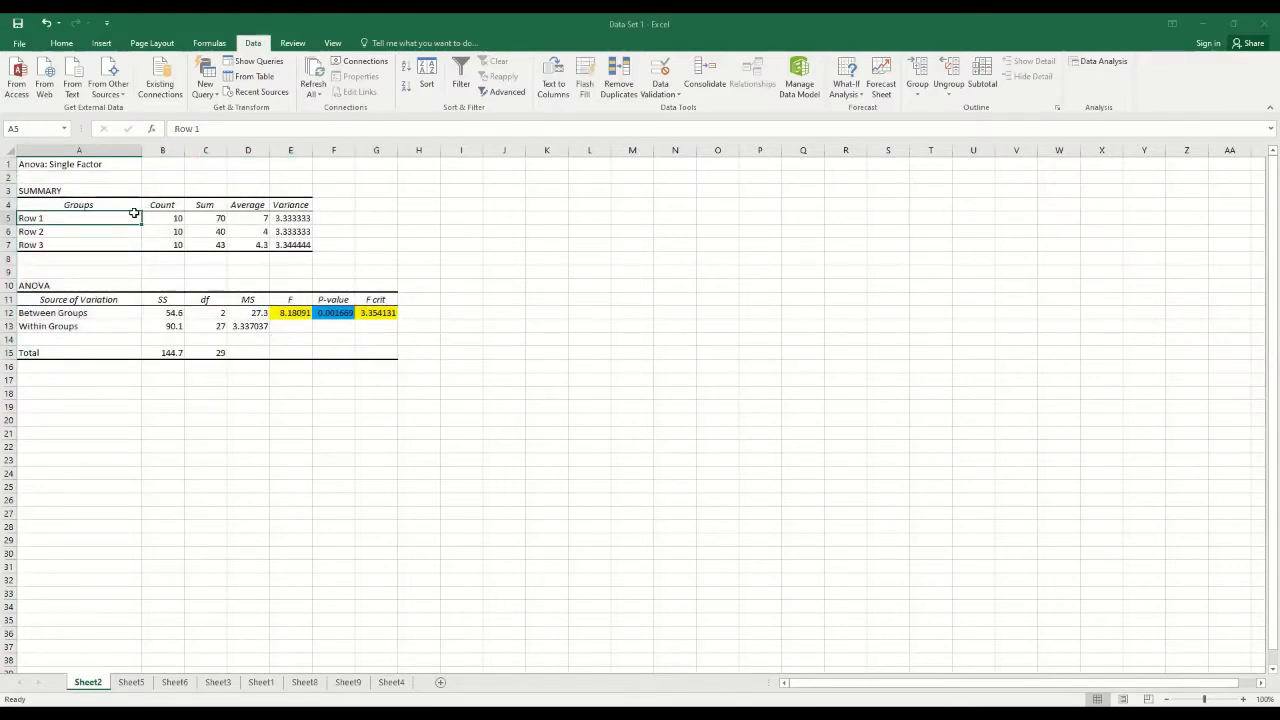
text(Vi)
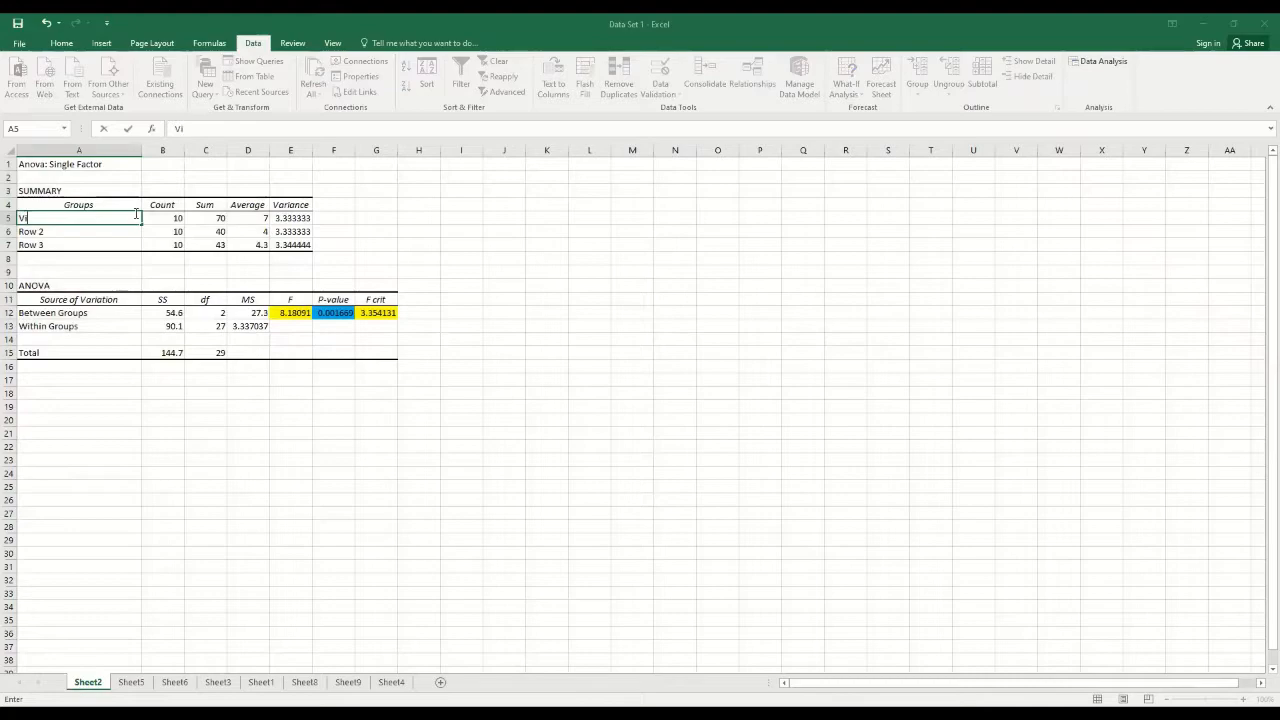
text(deo and Lecture)
double_click(65, 231)
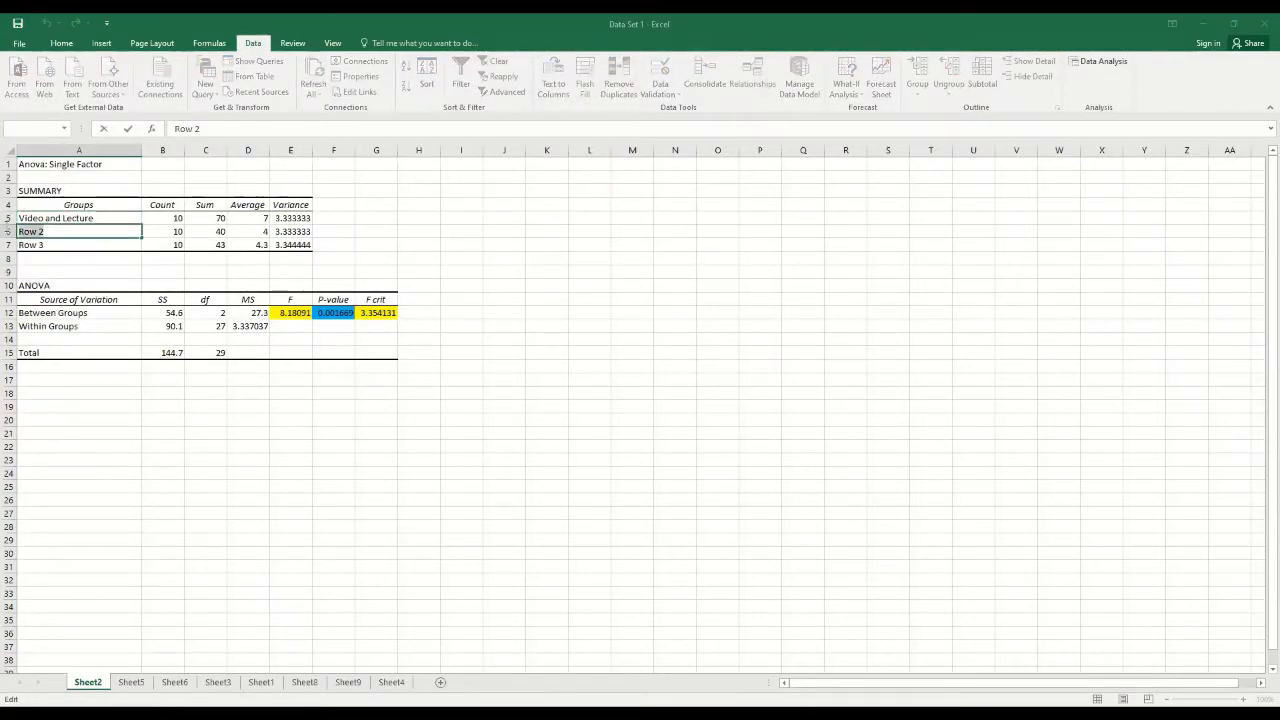
text(Dic)
text(cussion)
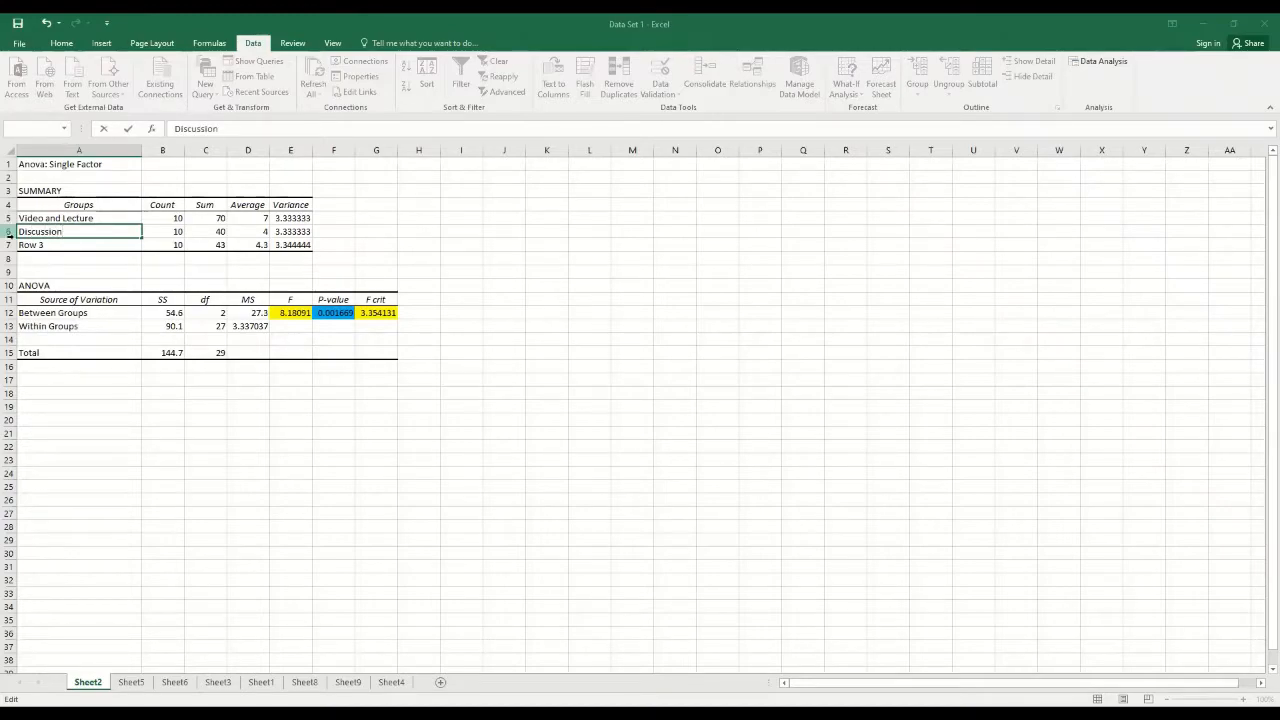
click(50, 245)
text(L)
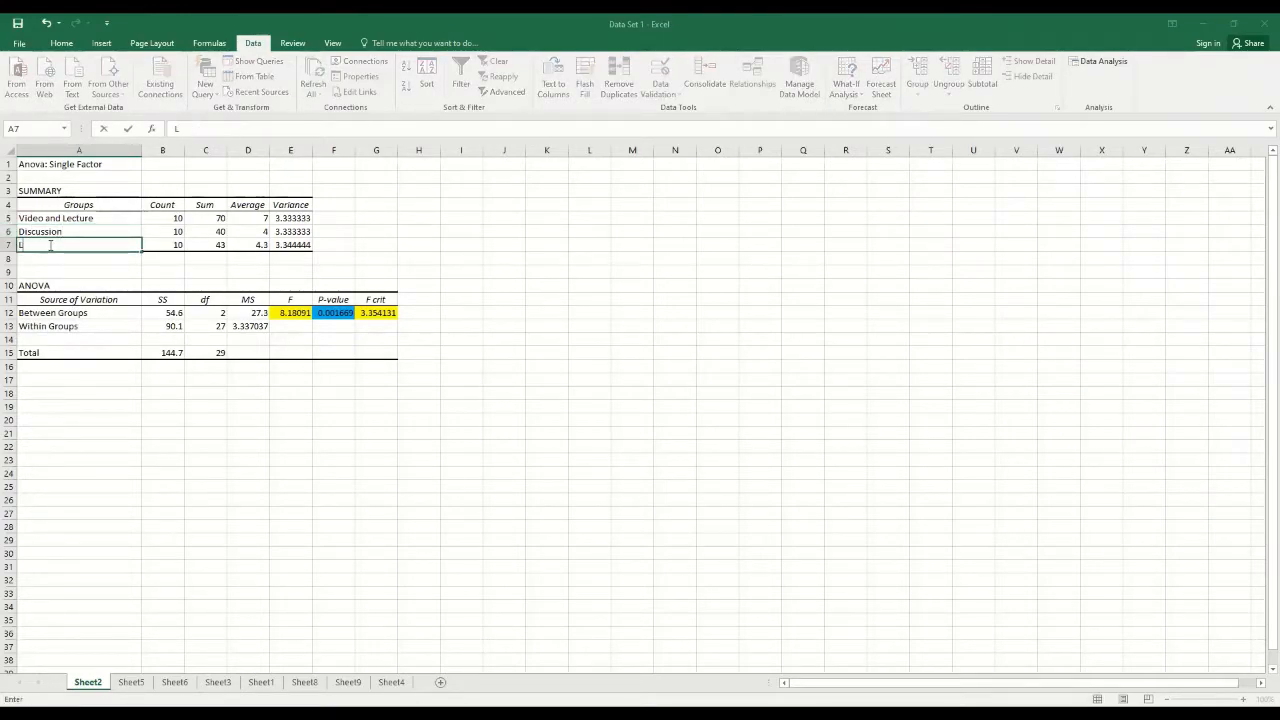
text(ecture)
click(92, 407)
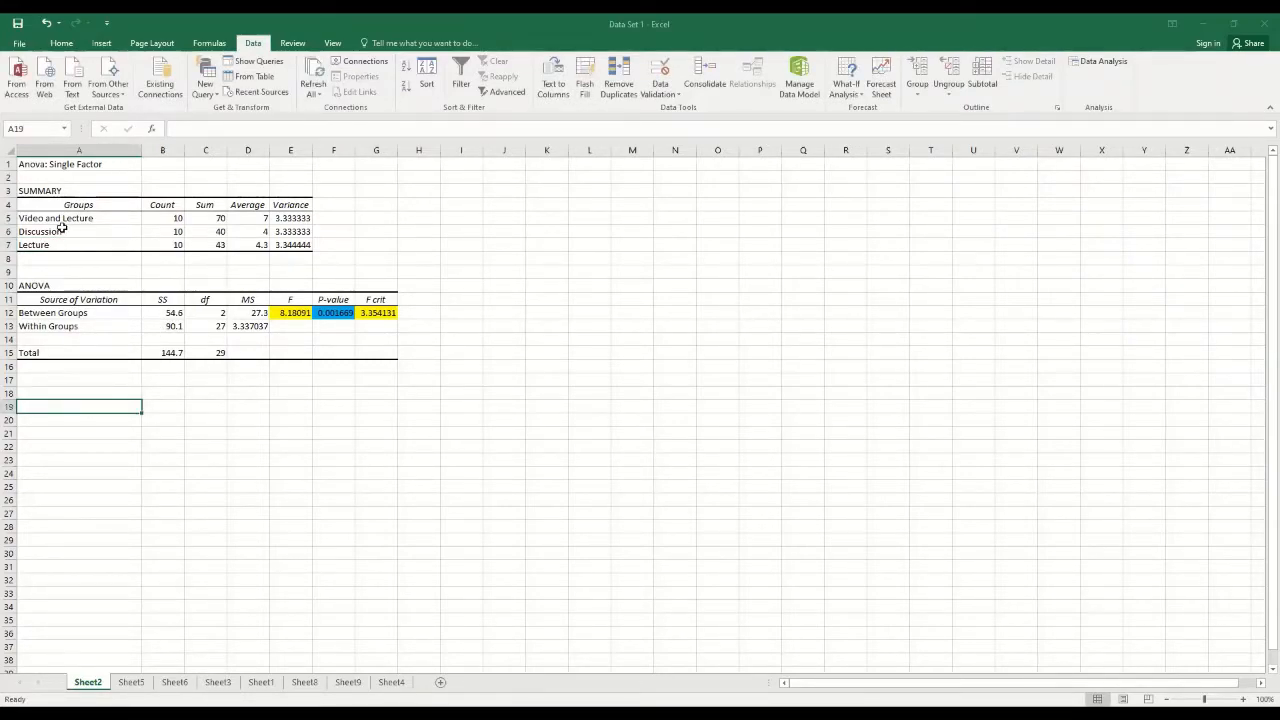
Select the three group variances in E5:E7 for review and switch to the ANOVA output on Sheet3.
click(292, 218)
drag(293, 228, 292, 244)
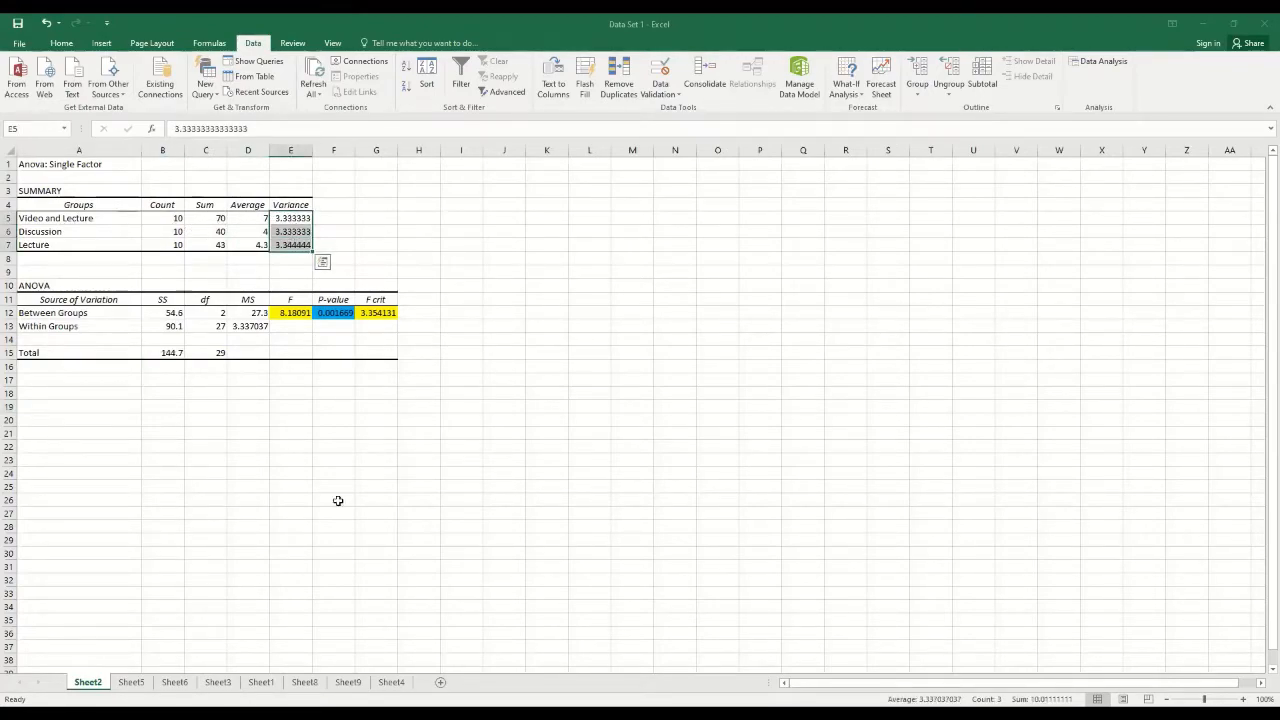
click(218, 682)
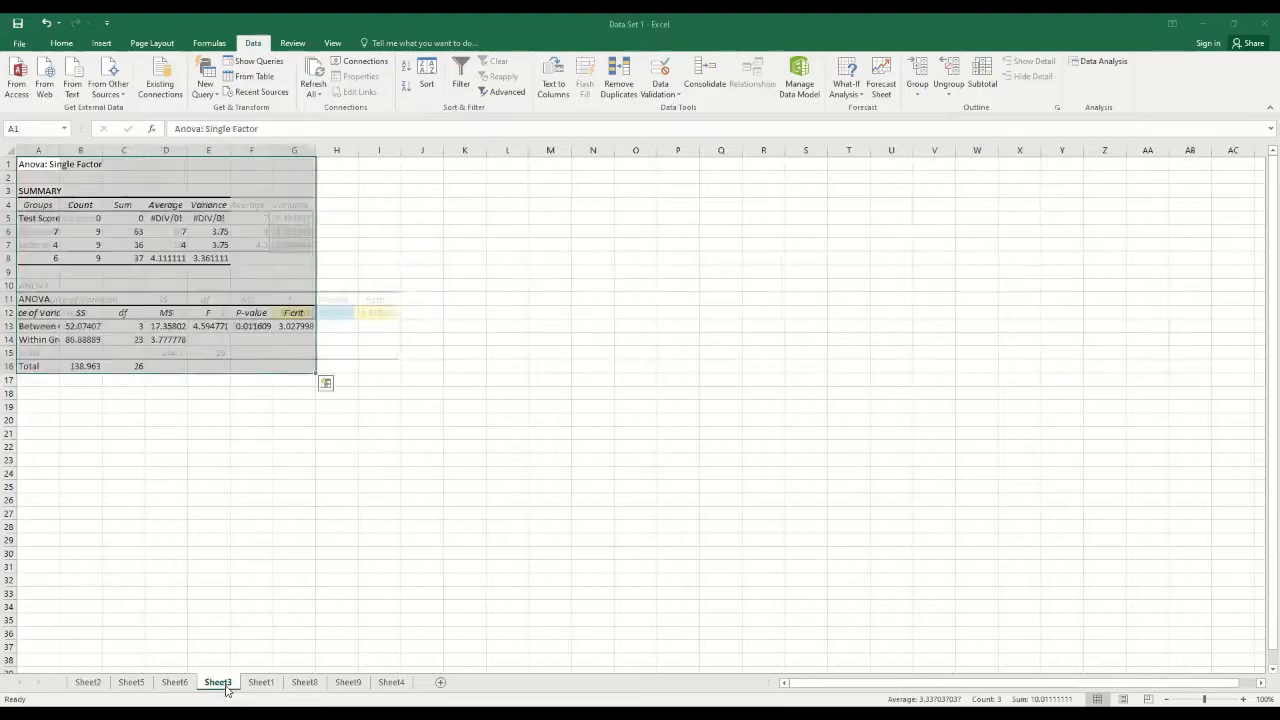
Look at the class test scores on Sheet1, and select the three group averages in D5:D7 on Sheet2 for review.
click(173, 684)
click(258, 684)
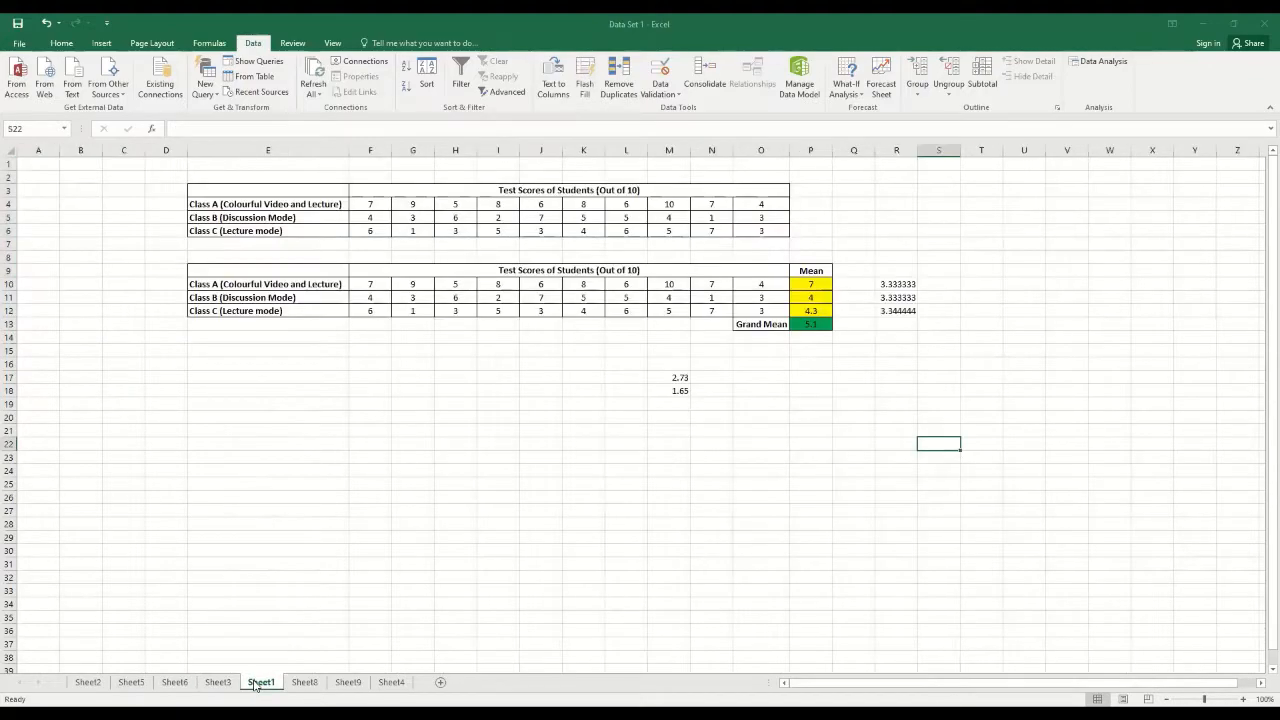
click(88, 682)
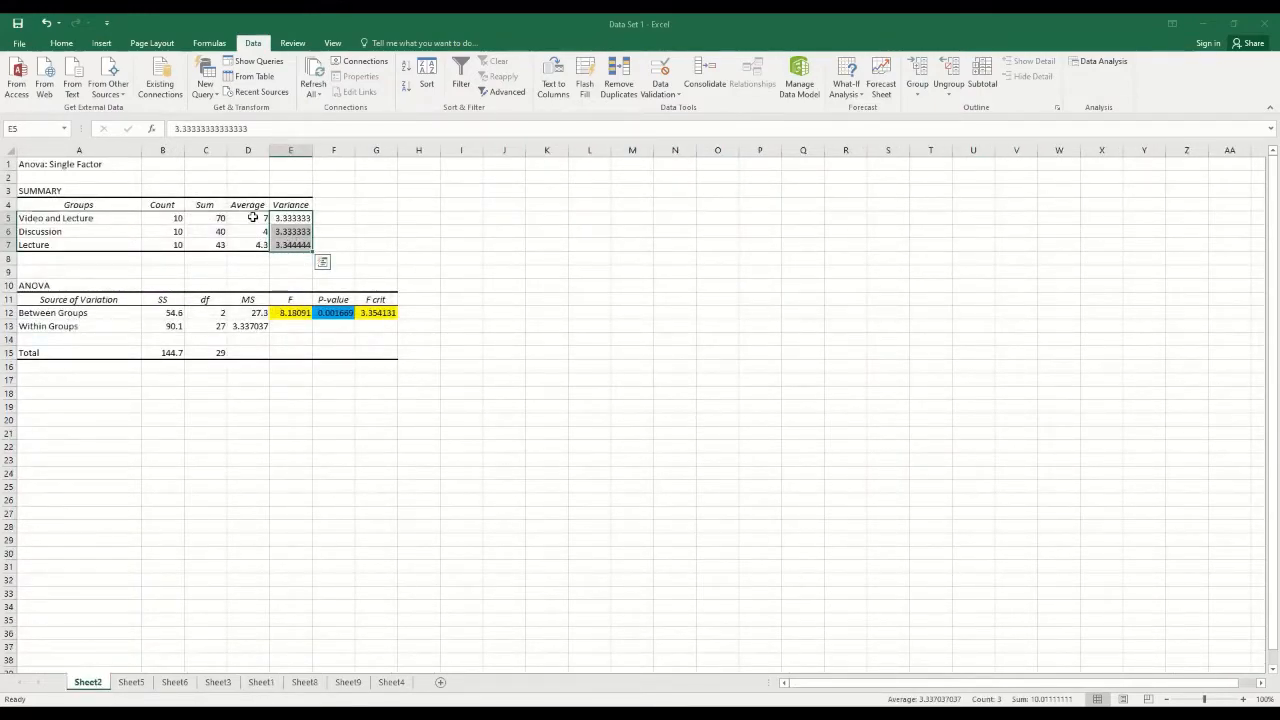
drag(251, 216, 255, 244)
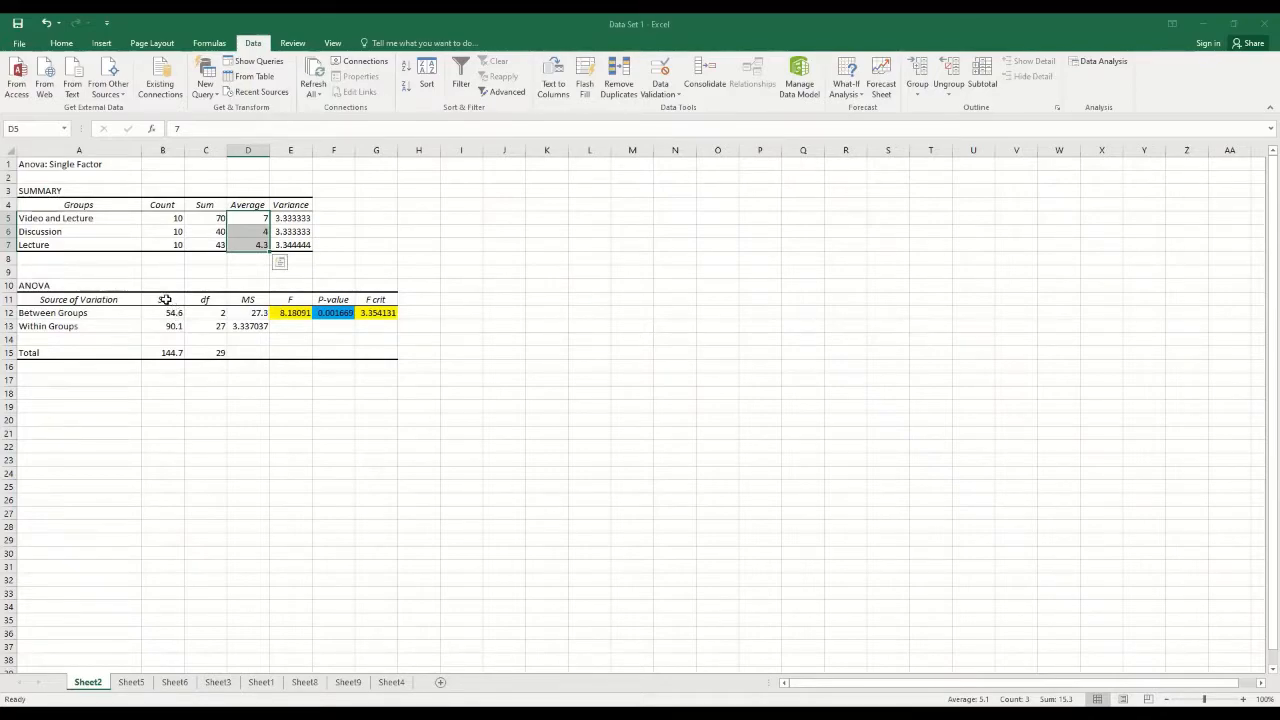
Examine the SS, df and MS values for Between Groups and Within Groups in B11:D13 of the ANOVA table.
drag(162, 299, 257, 327)
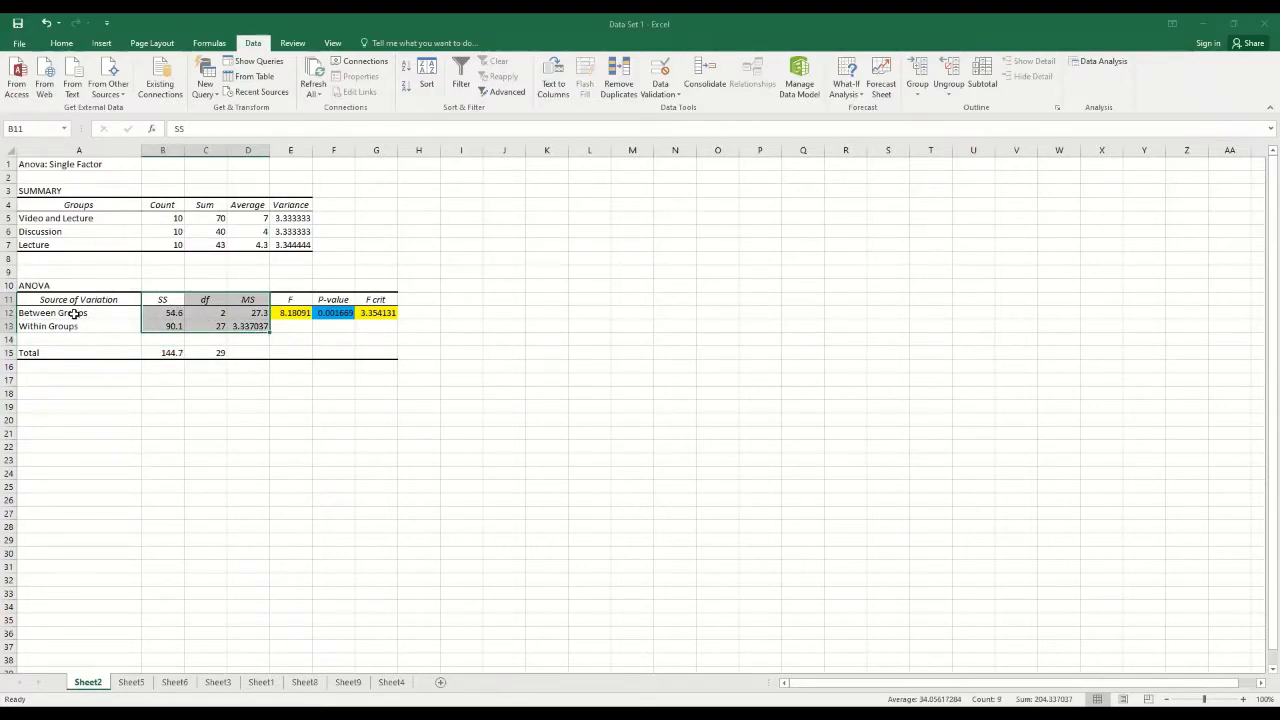
click(174, 313)
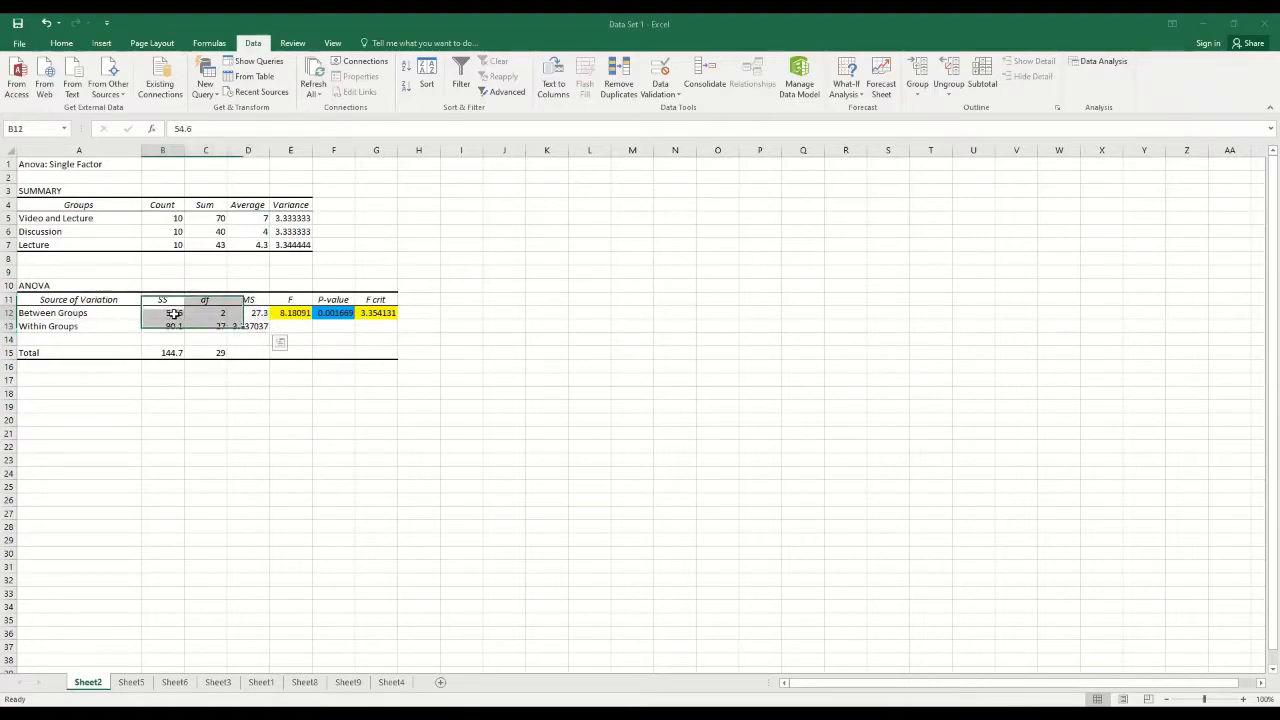
click(172, 326)
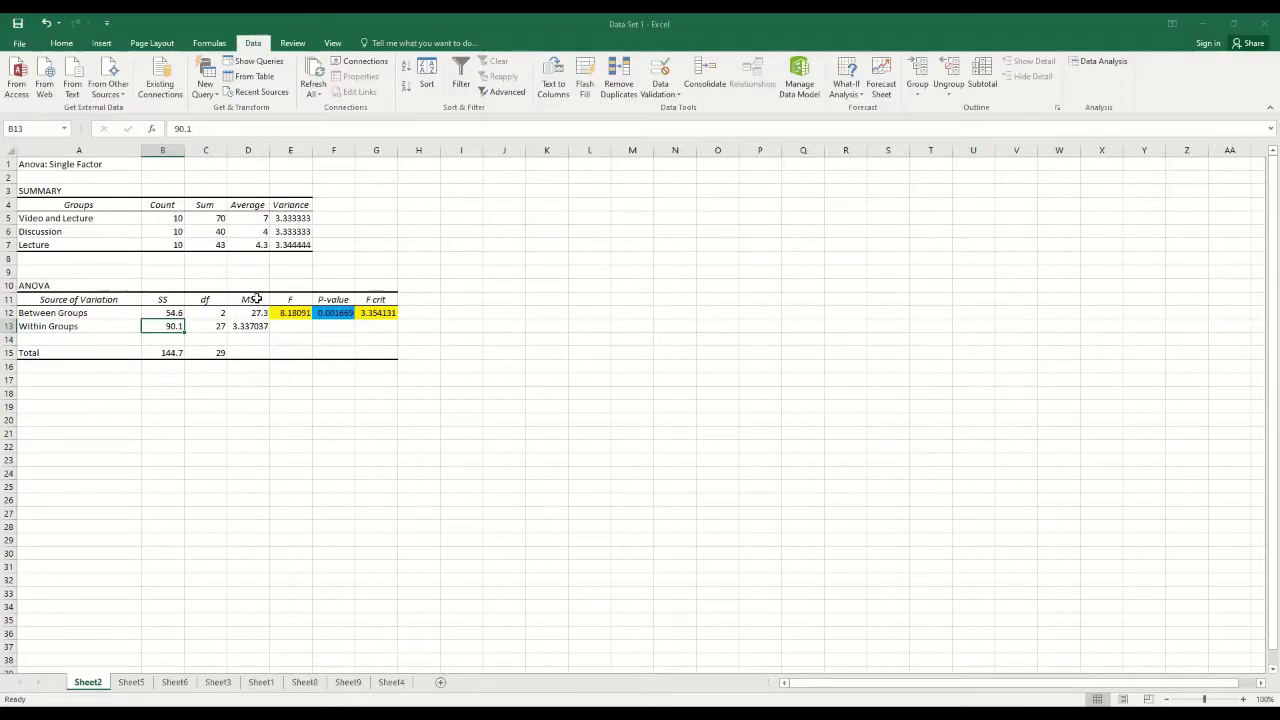
click(257, 312)
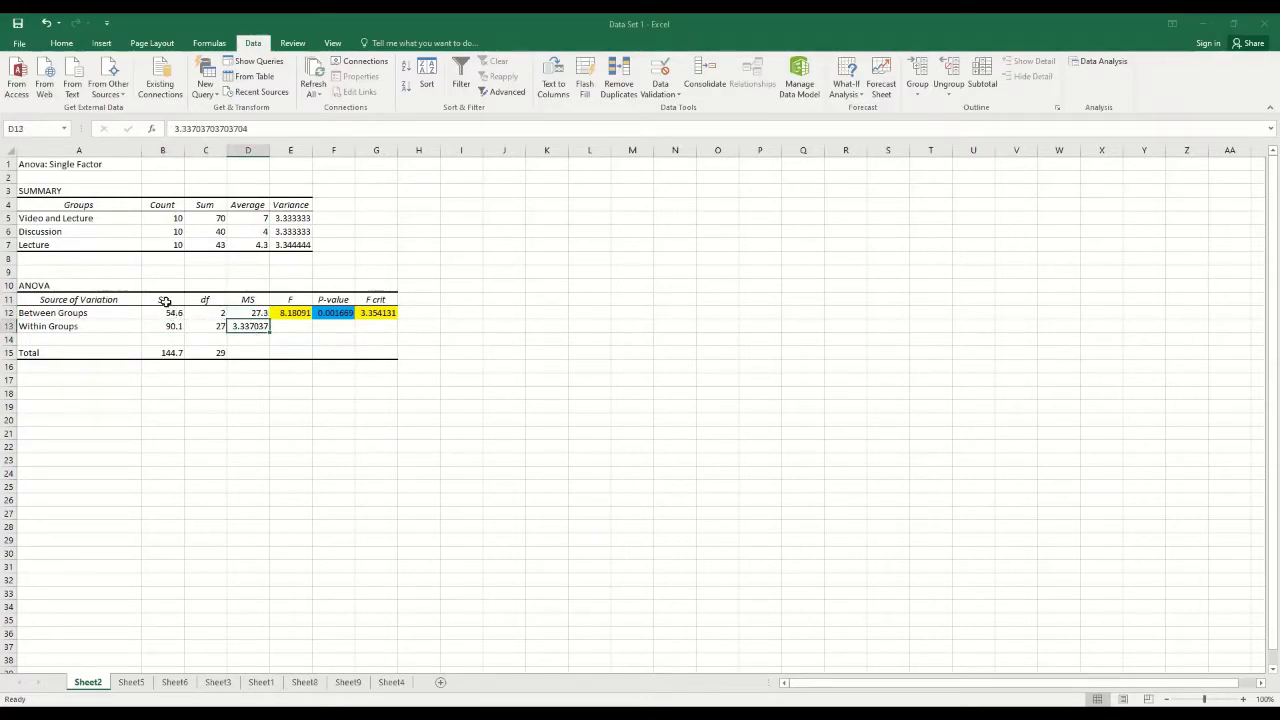
drag(166, 299, 250, 336)
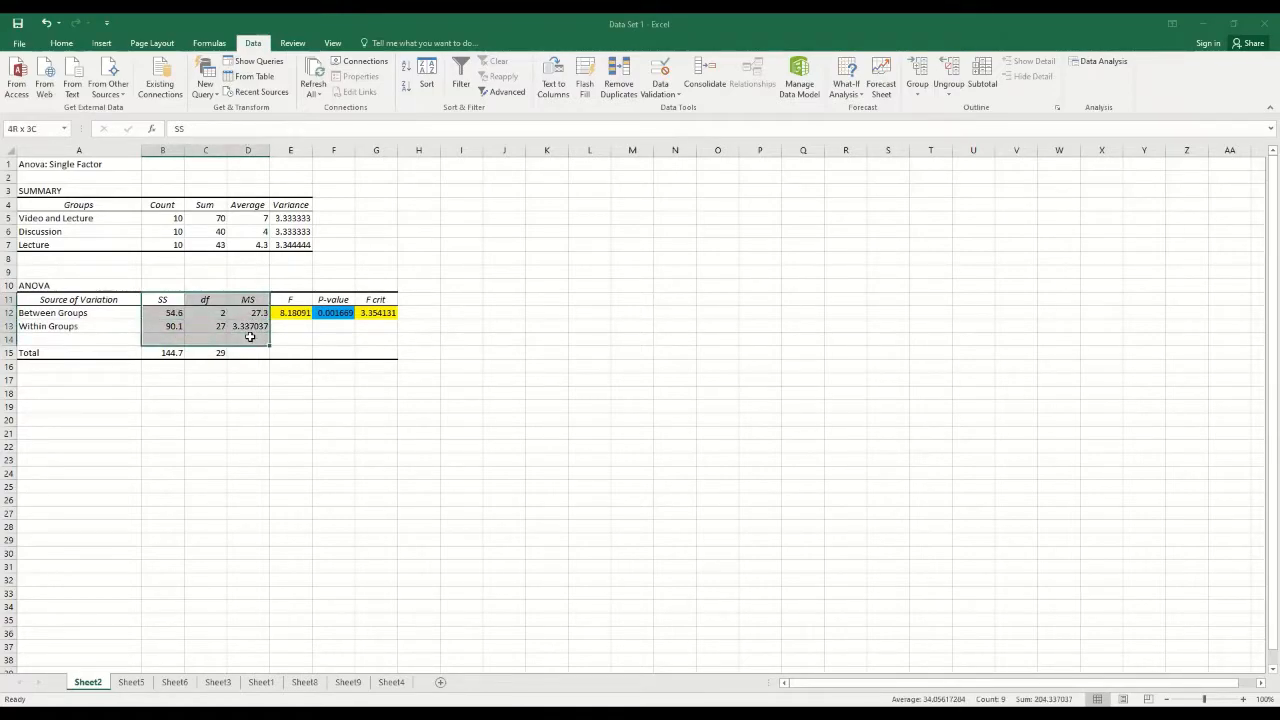
drag(250, 336, 250, 337)
click(290, 330)
Review F, P-value and F crit in E11:G12 and compare the F statistic in E12 with the critical value in G12.
mouse_move(287, 300)
mouse_down()
mouse_move(290, 313)
mouse_move(380, 310)
mouse_up()
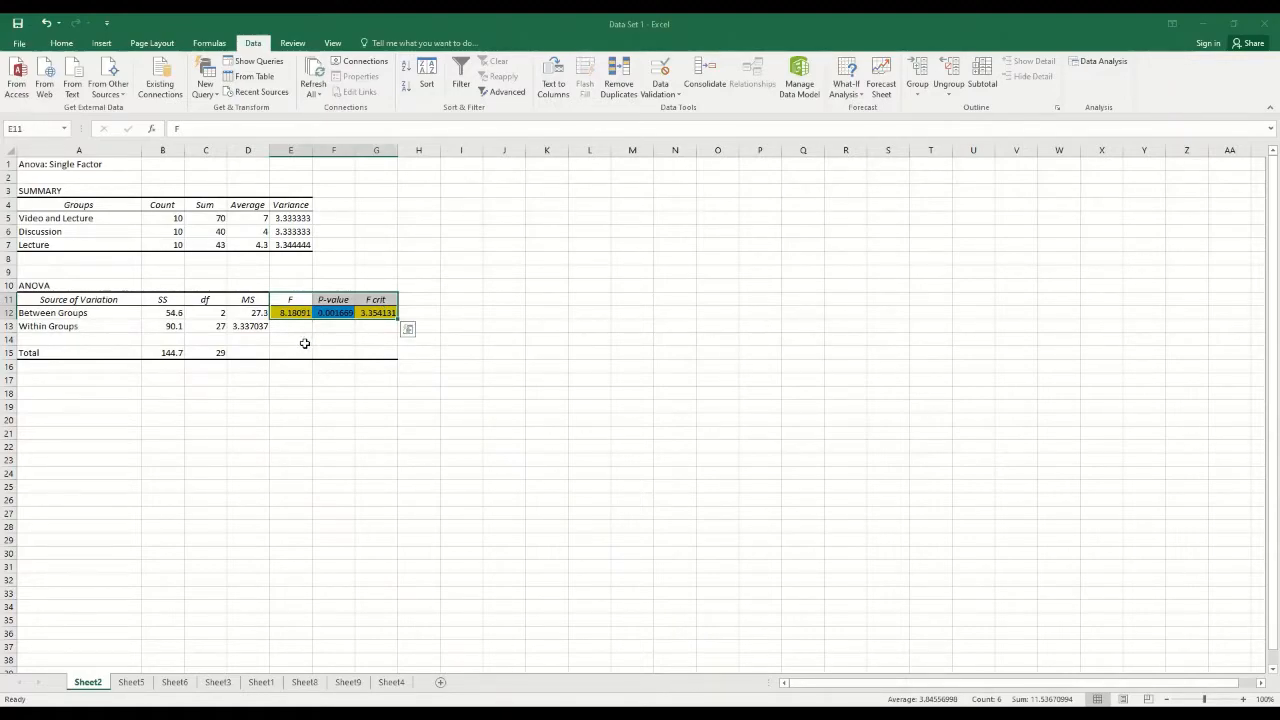
click(292, 300)
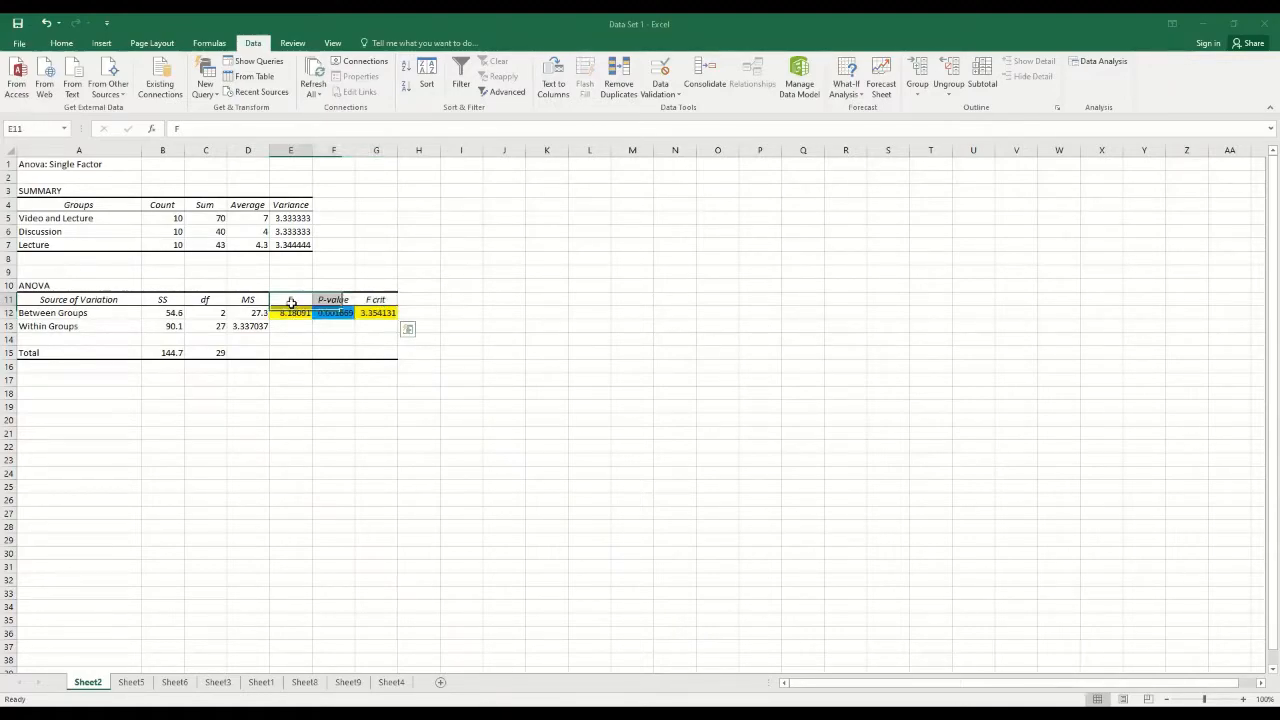
click(290, 312)
click(374, 300)
click(374, 312)
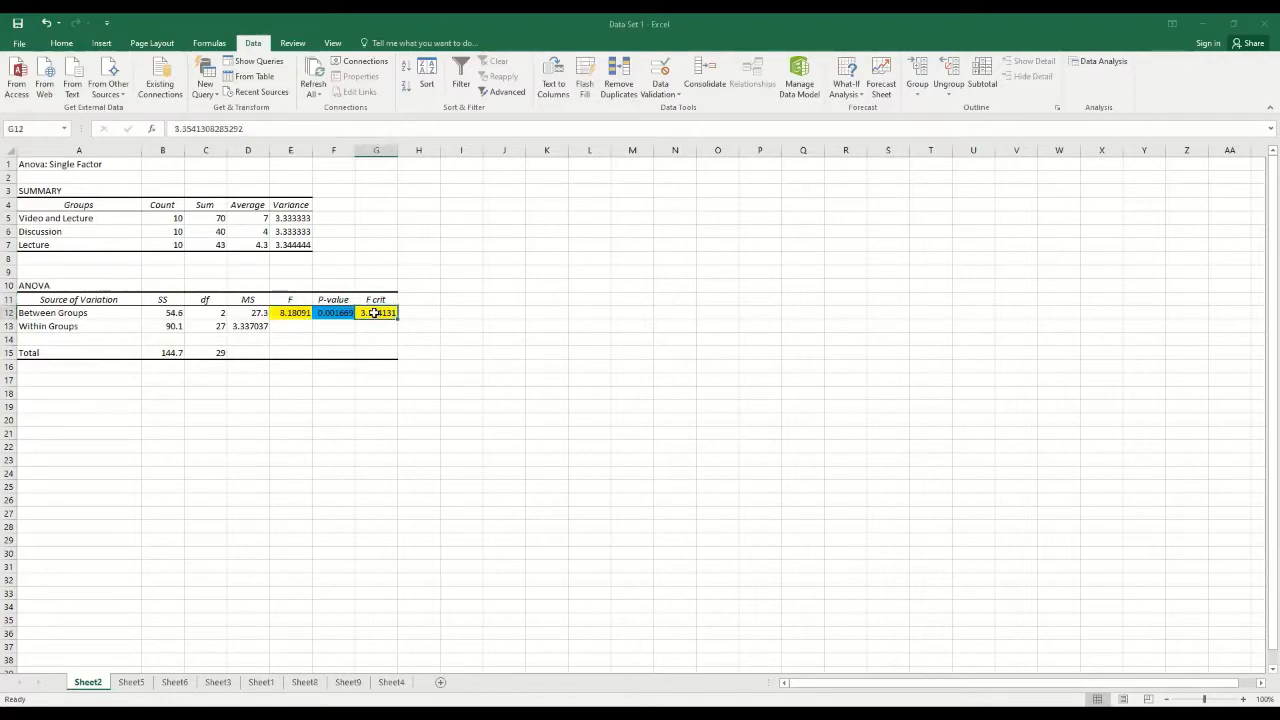
click(290, 301)
click(288, 312)
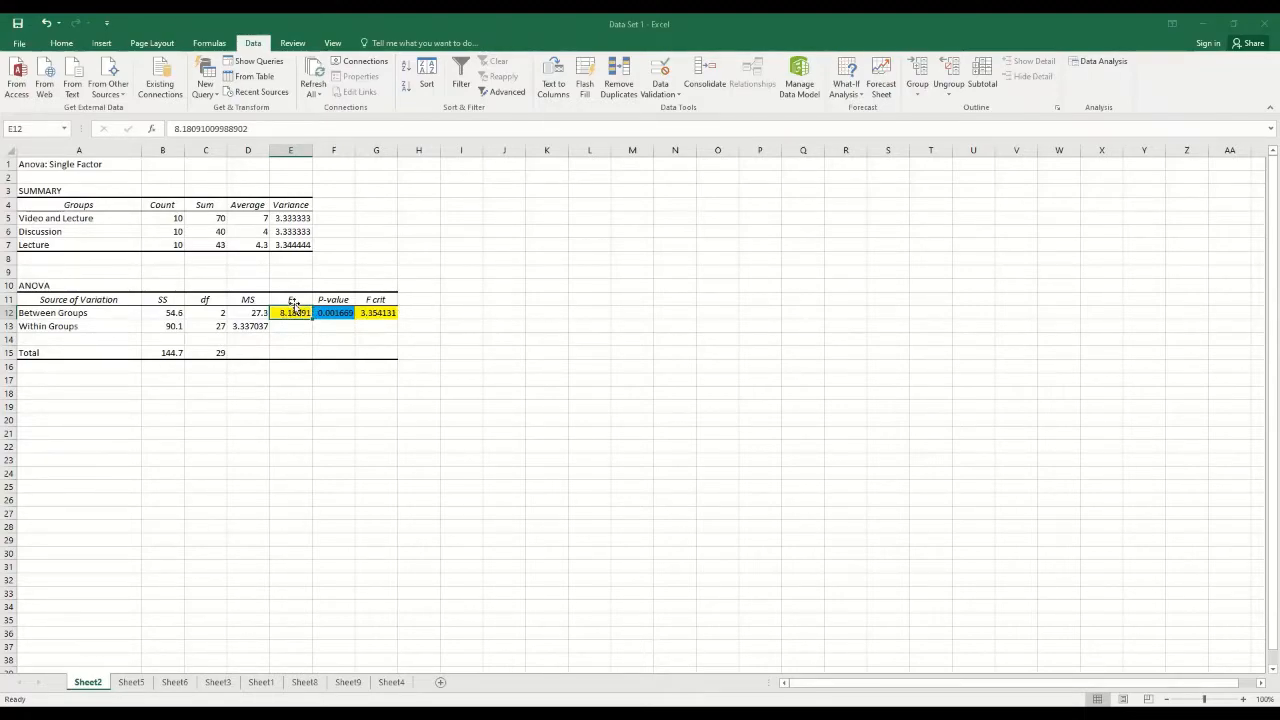
click(384, 313)
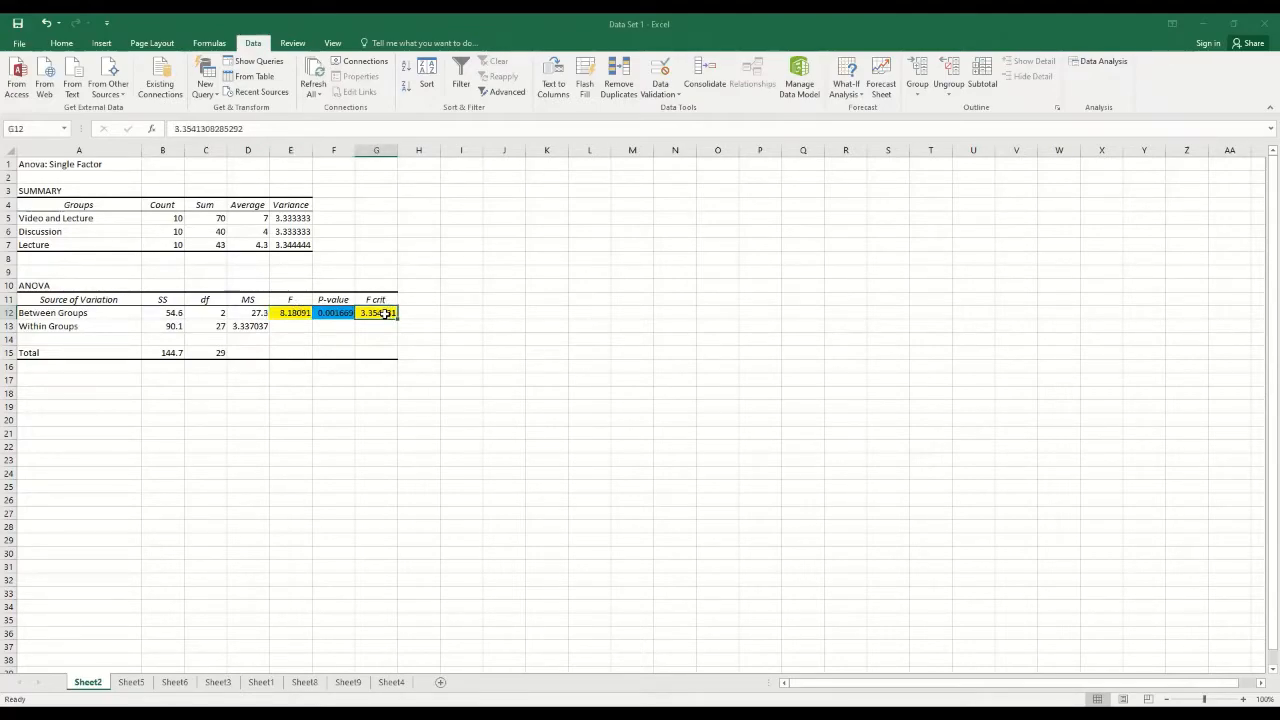
click(295, 313)
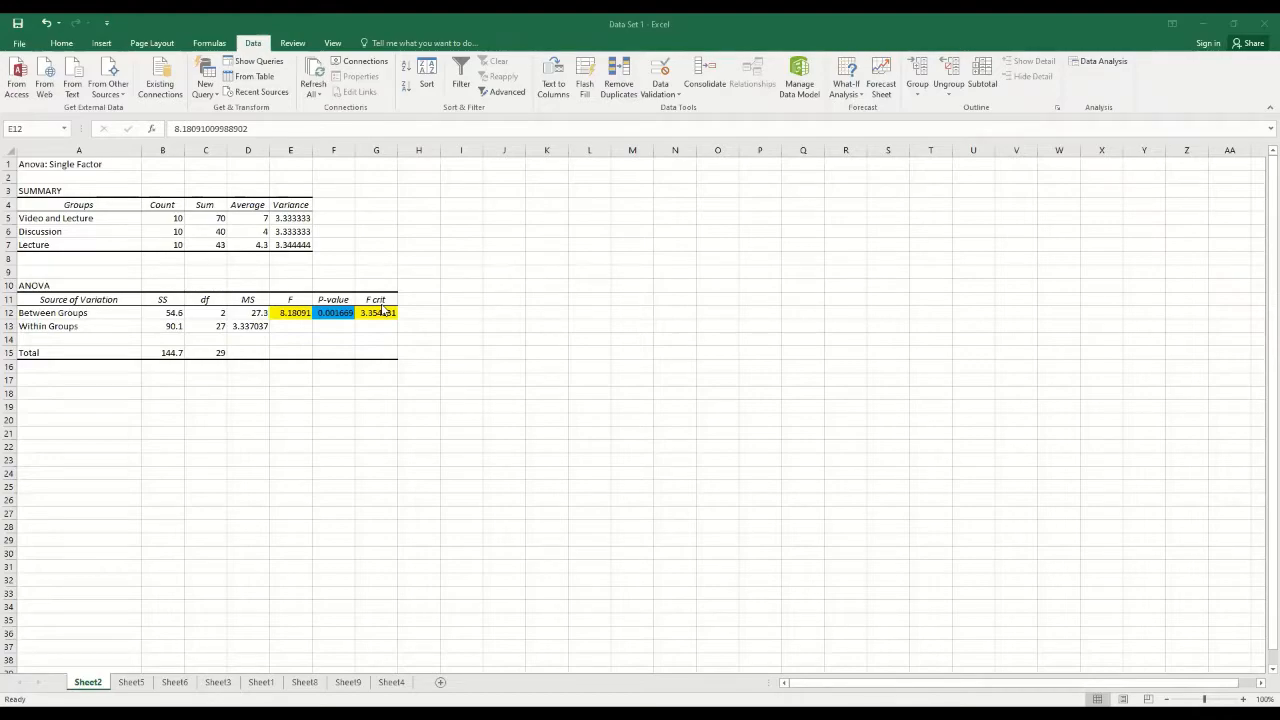
click(422, 450)
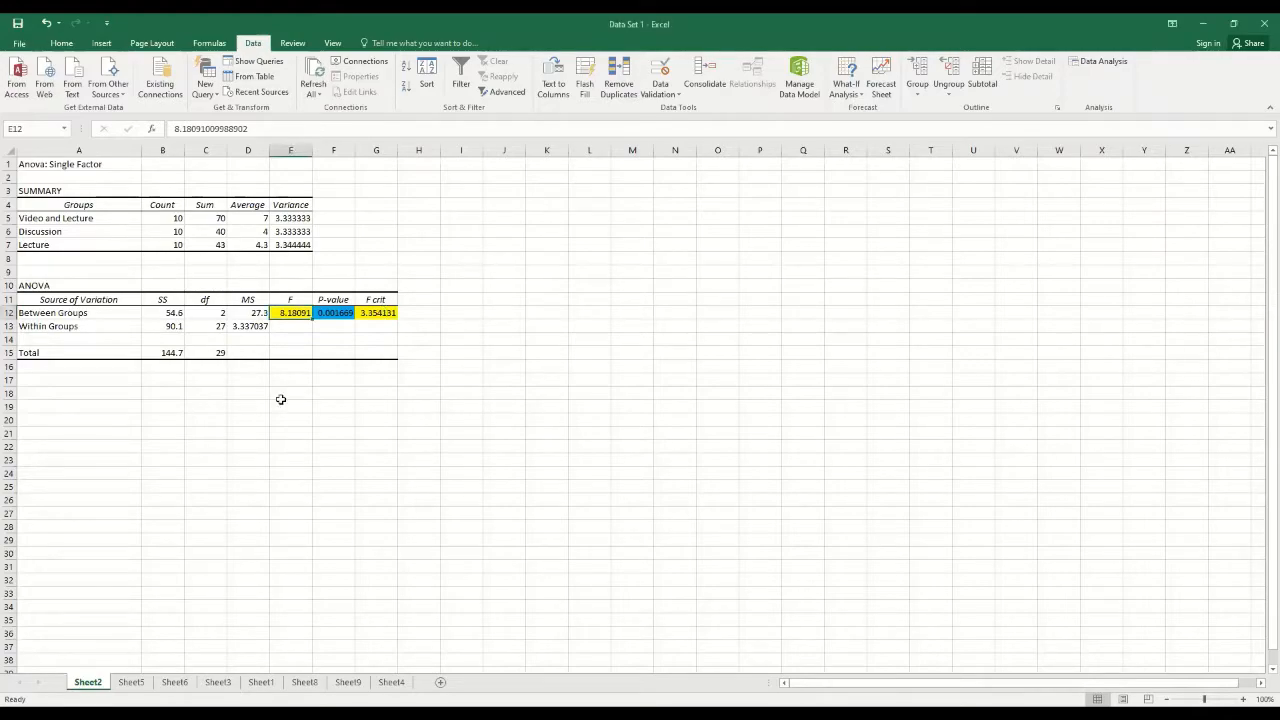
Check the P-value in F12 and enter the significance levels 0.05 in F18 and 0.001 in G18.
click(338, 313)
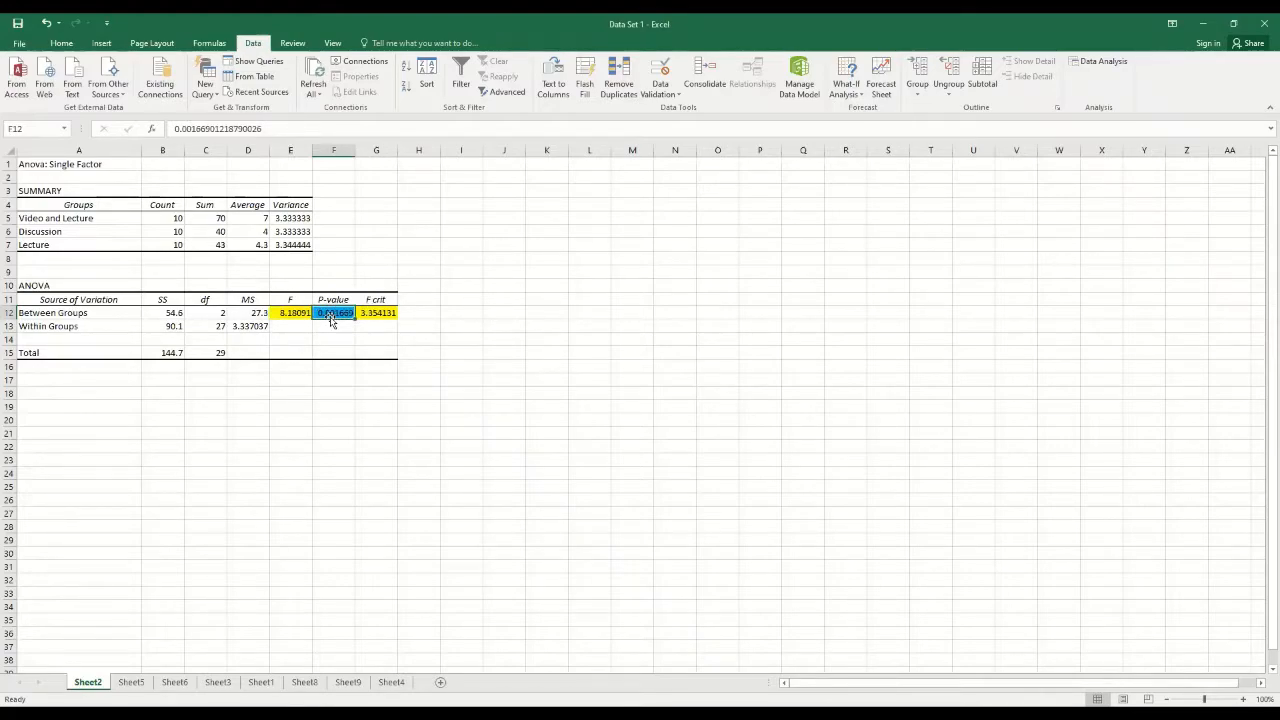
click(337, 391)
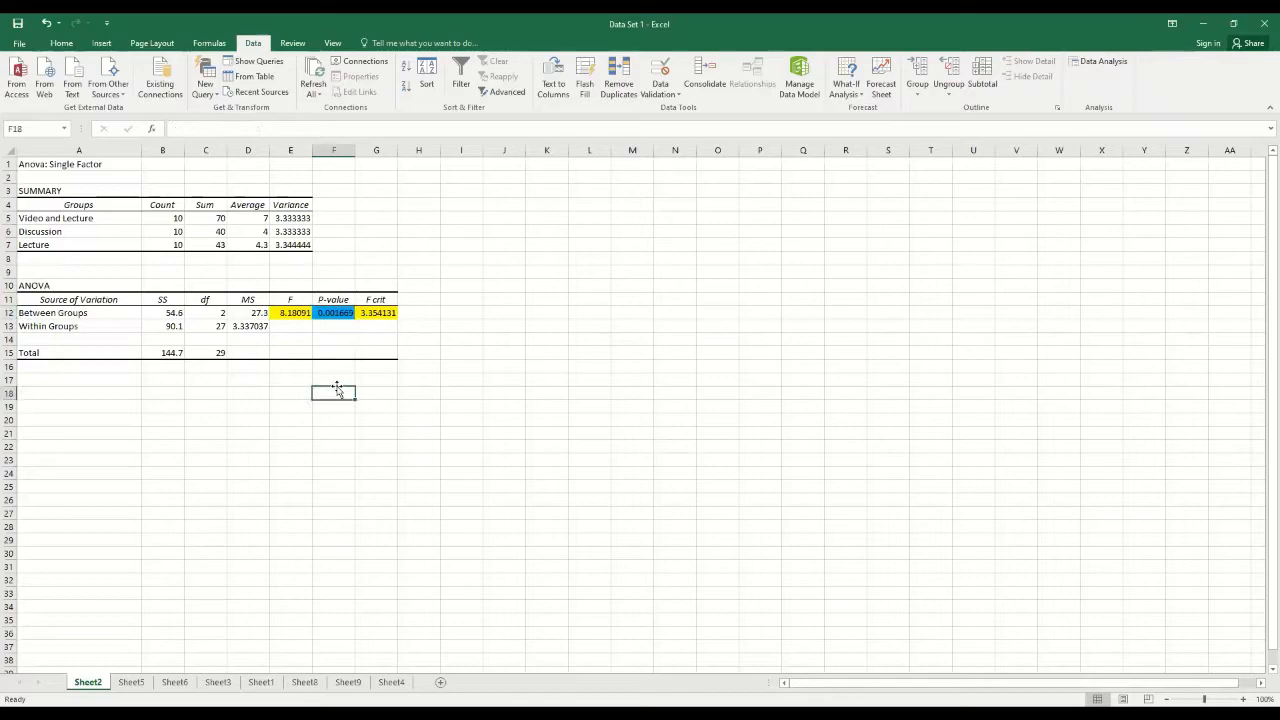
text(0.)
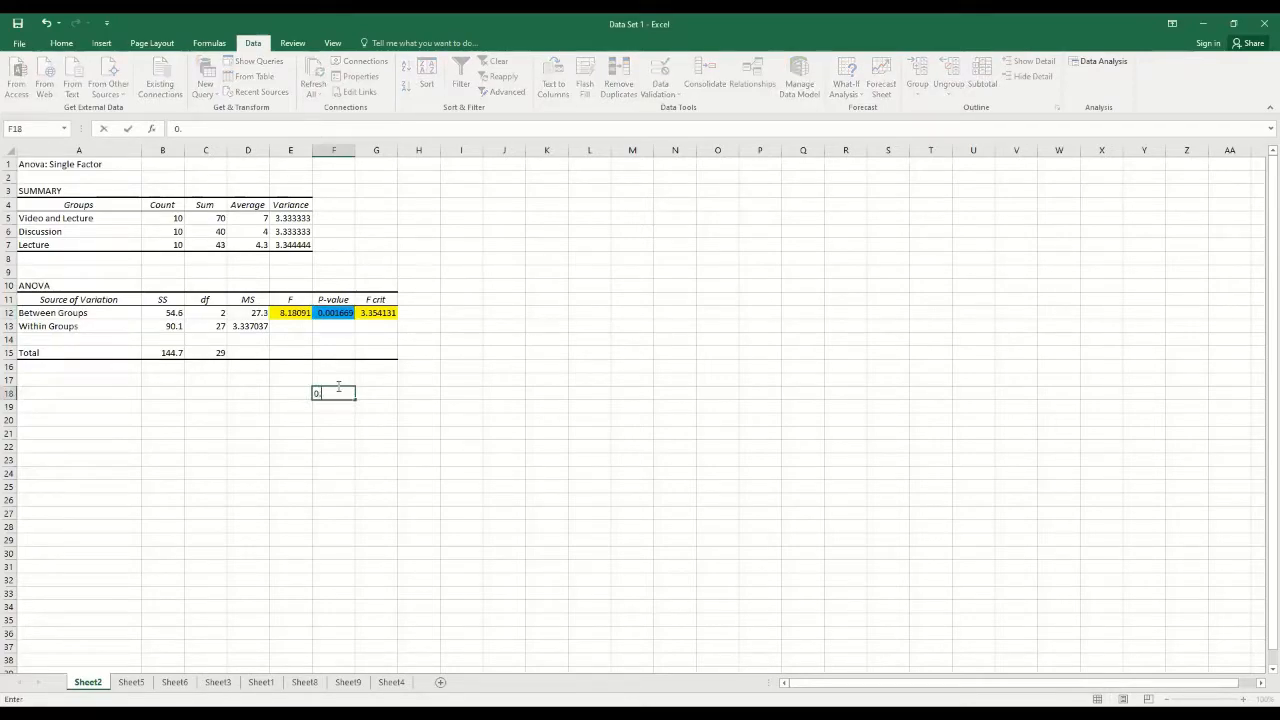
text(05)
click(375, 394)
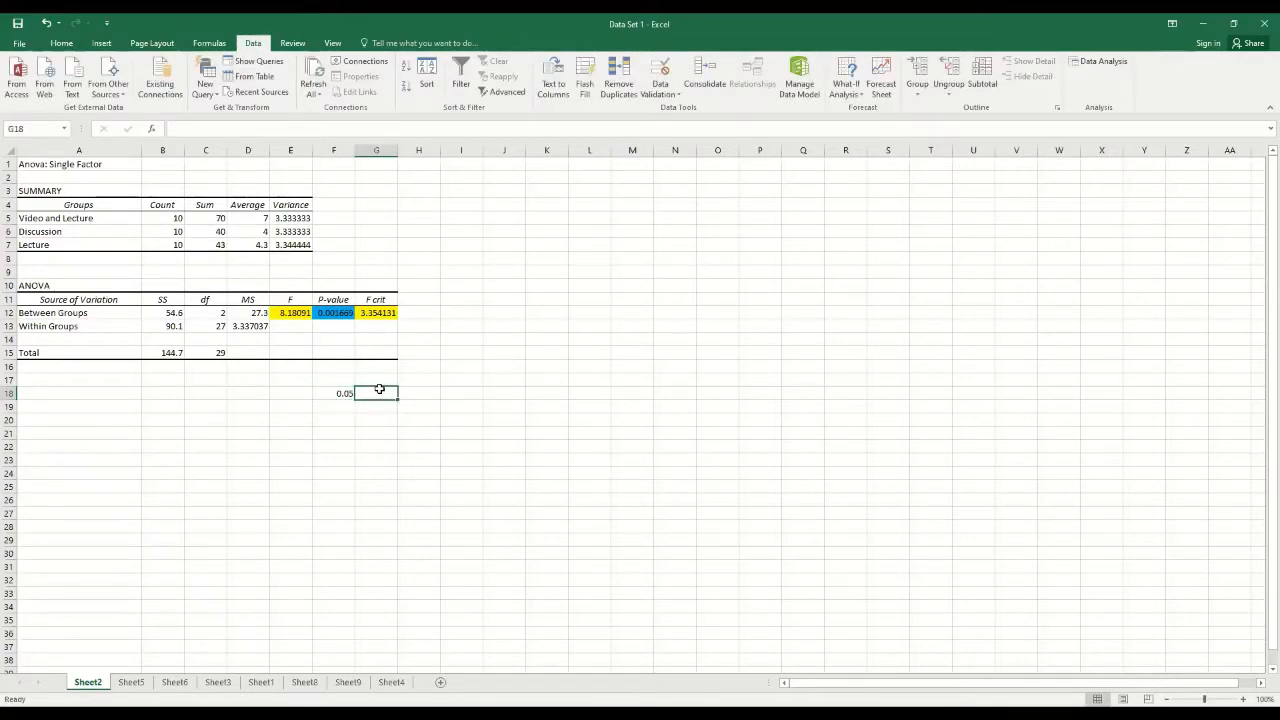
text(0.001)
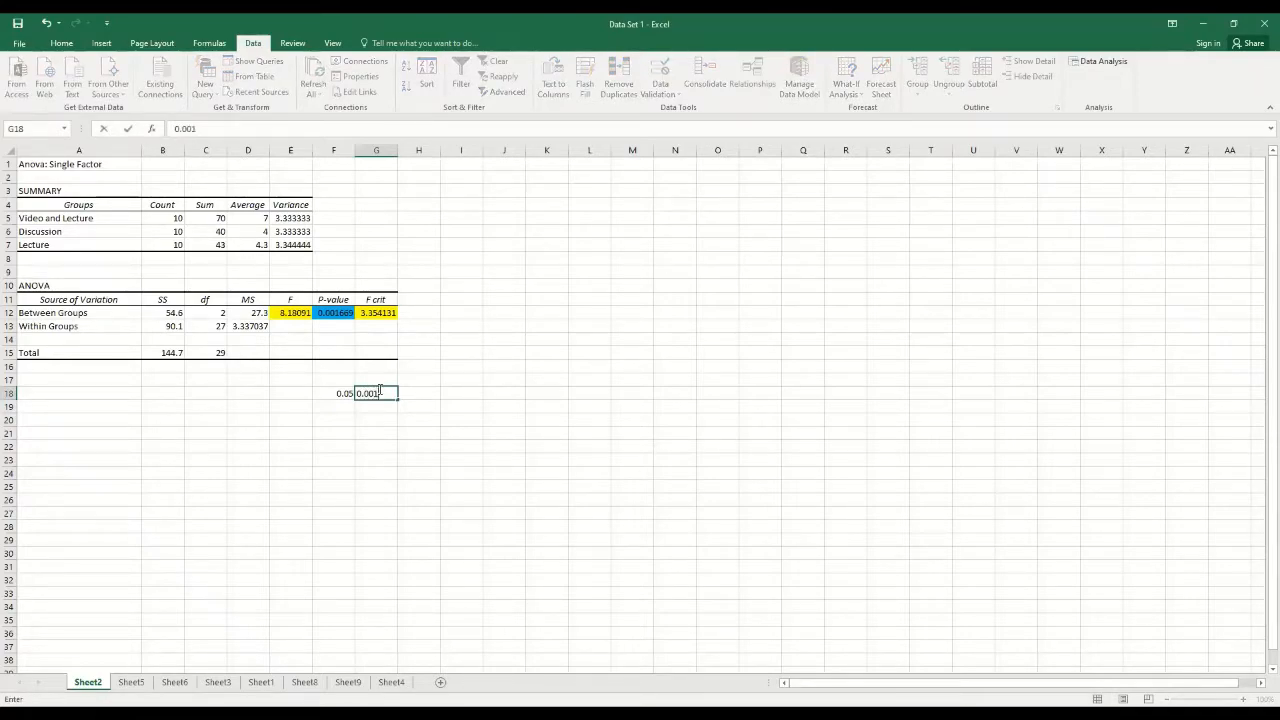
key(Return)
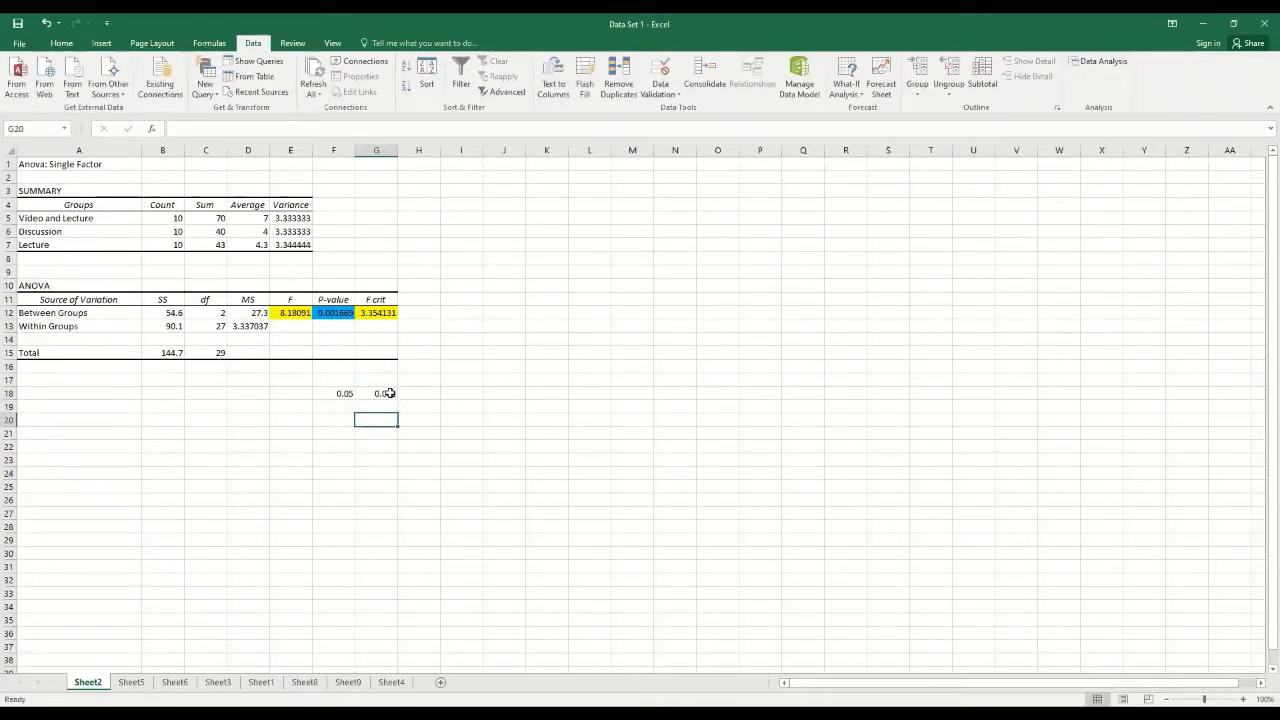
Enter the note "F greater than F Critic" in F17 above the significance levels.
click(384, 392)
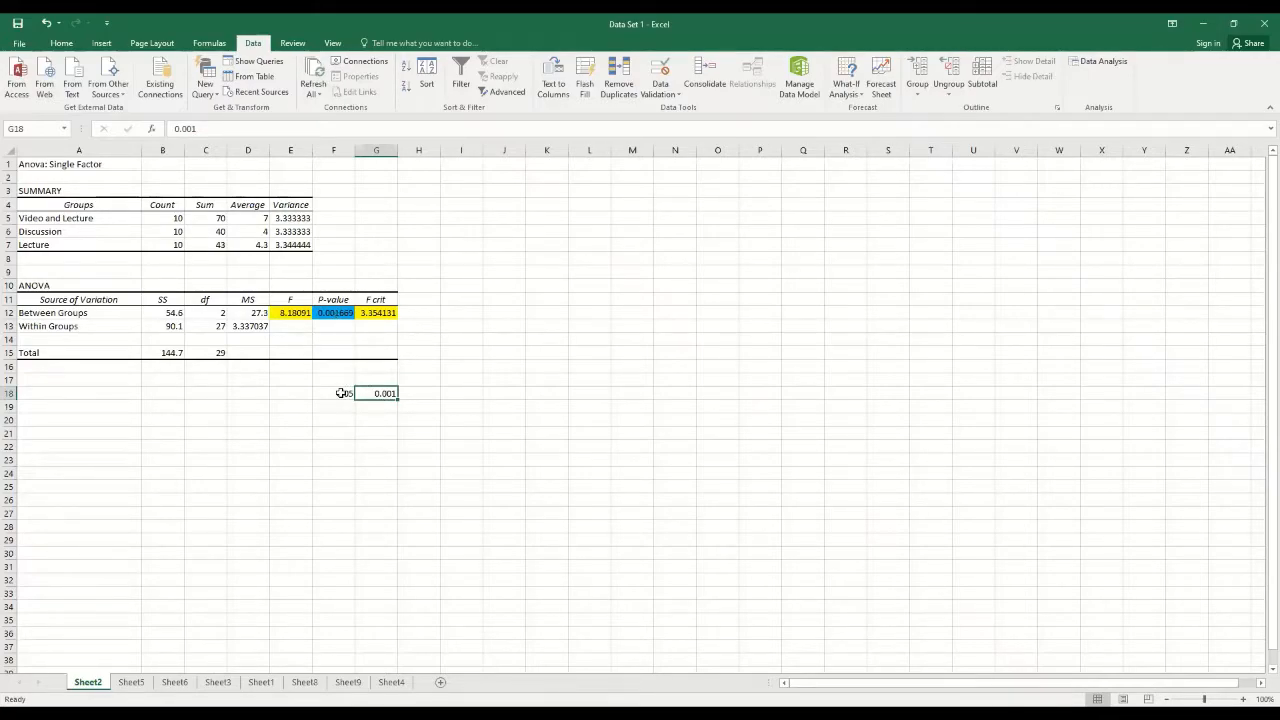
click(338, 380)
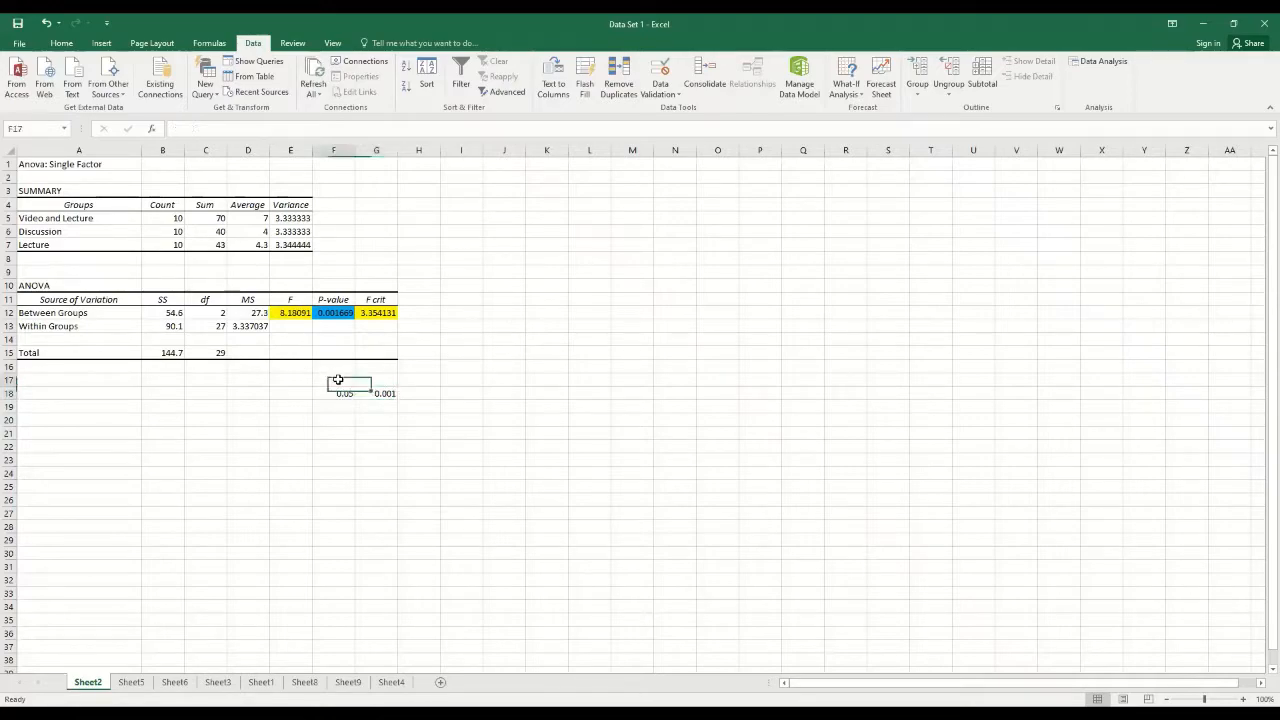
text(F)
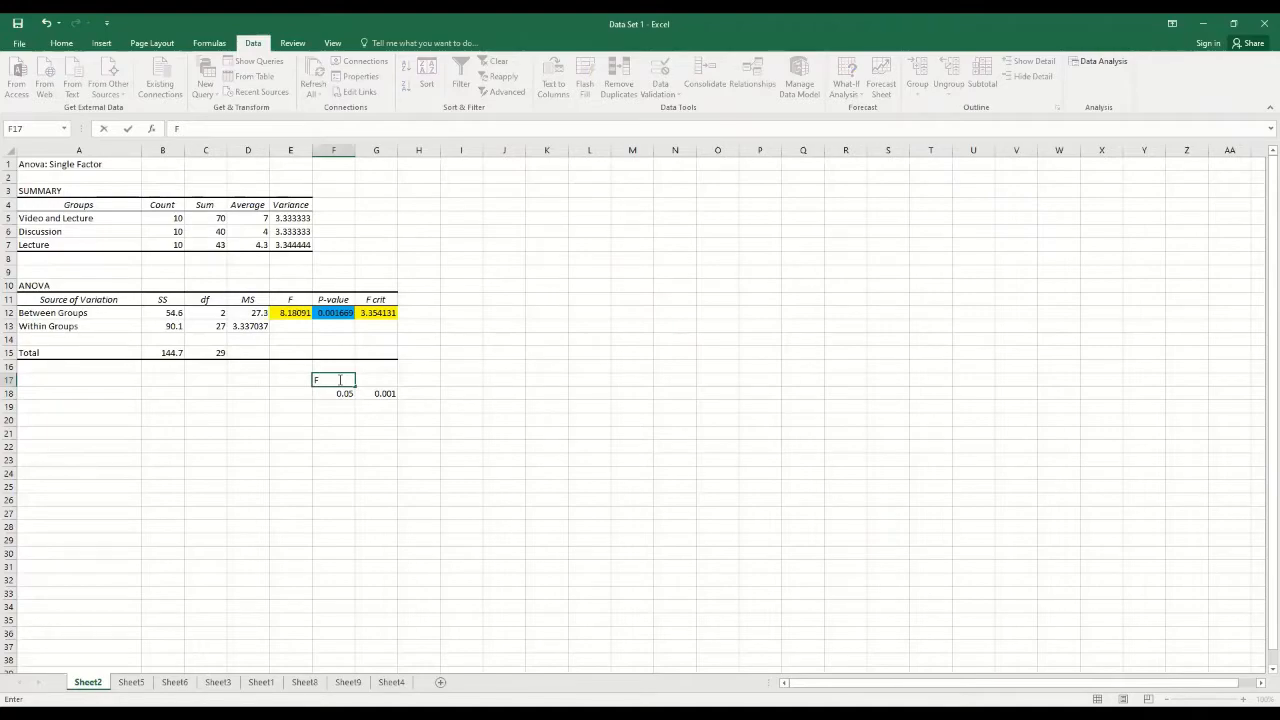
text( greater than F Critic)
click(445, 404)
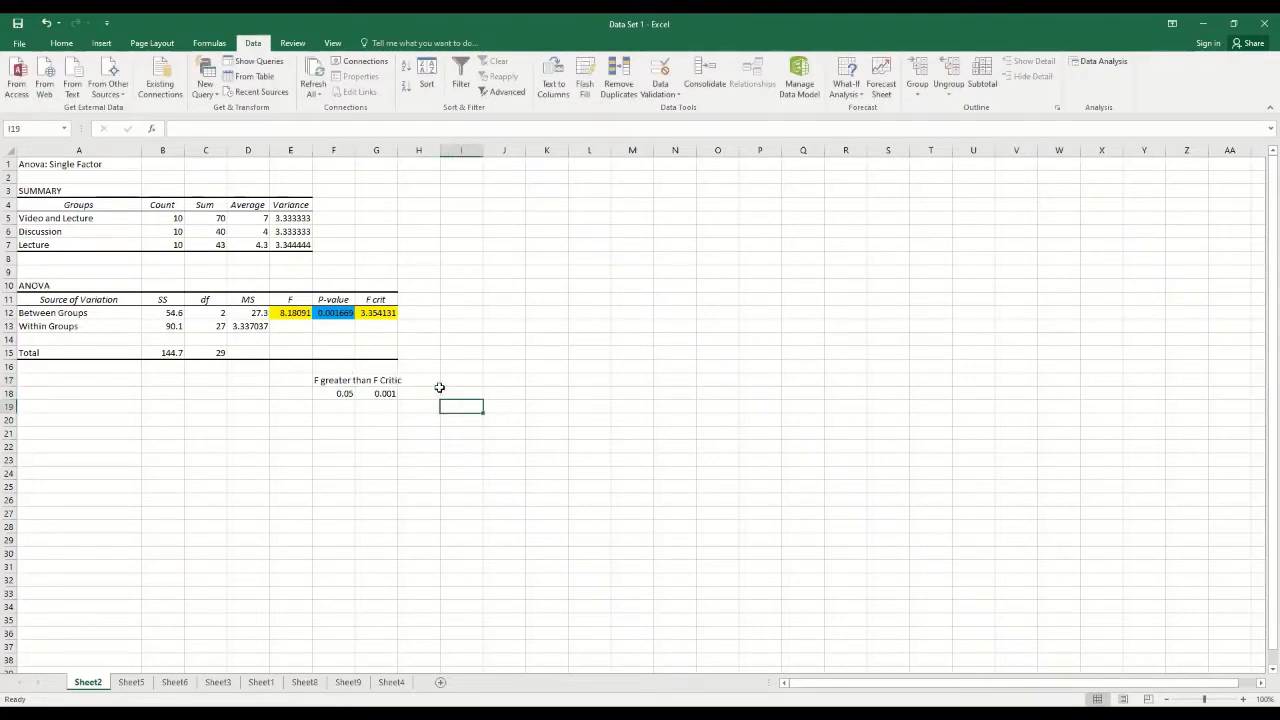
Enter the note "P Value is < Alpha" in F19 below the significance levels.
click(333, 407)
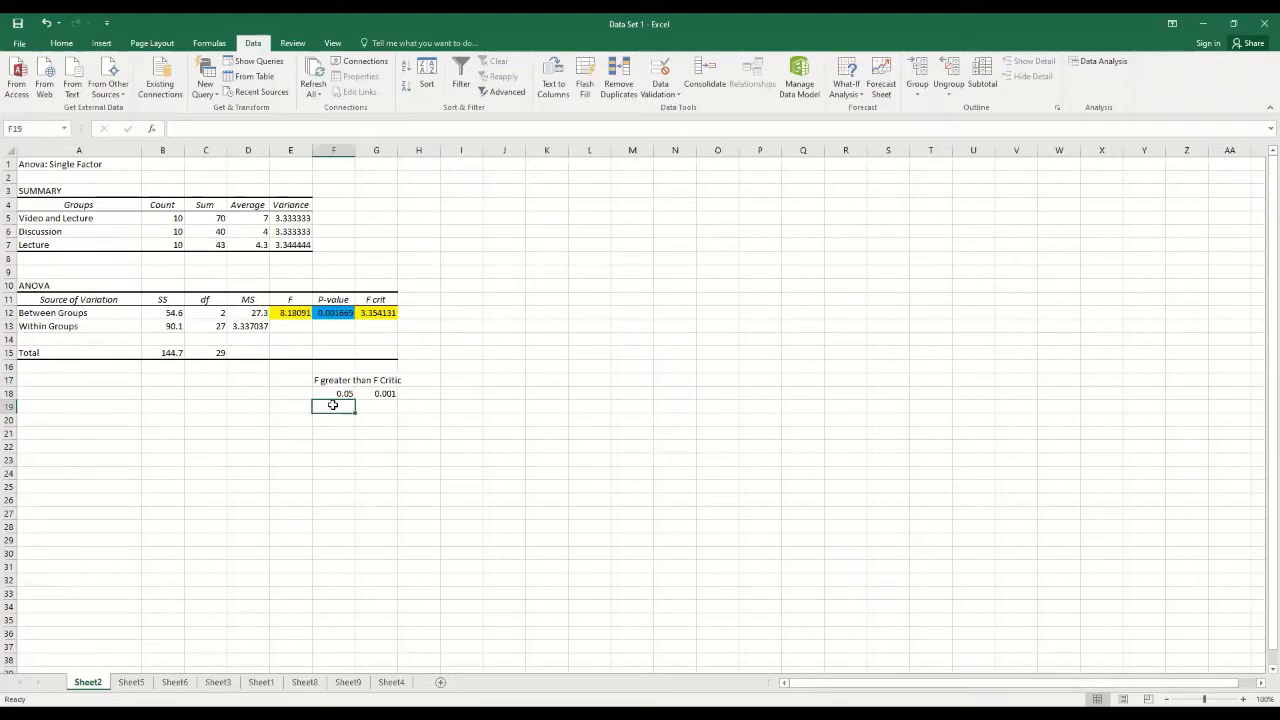
text(P Valus)
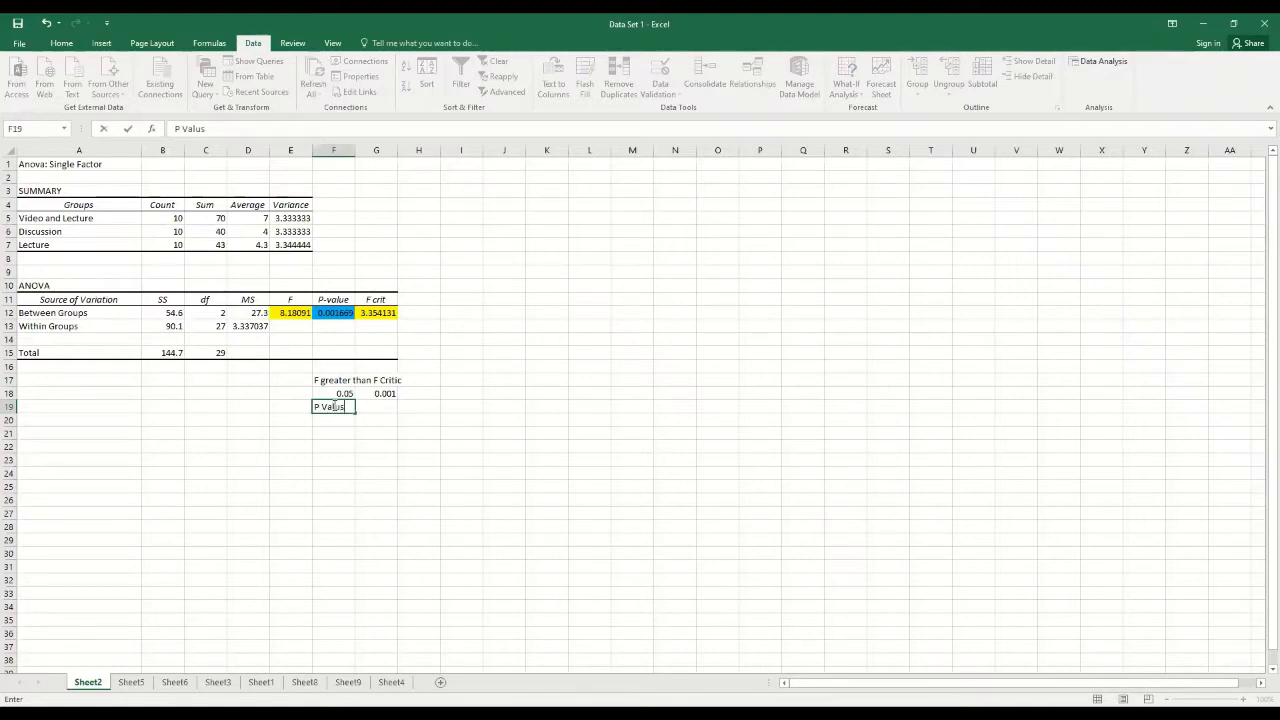
key(BackSpace)
text(e is < Alpha)
click(376, 433)
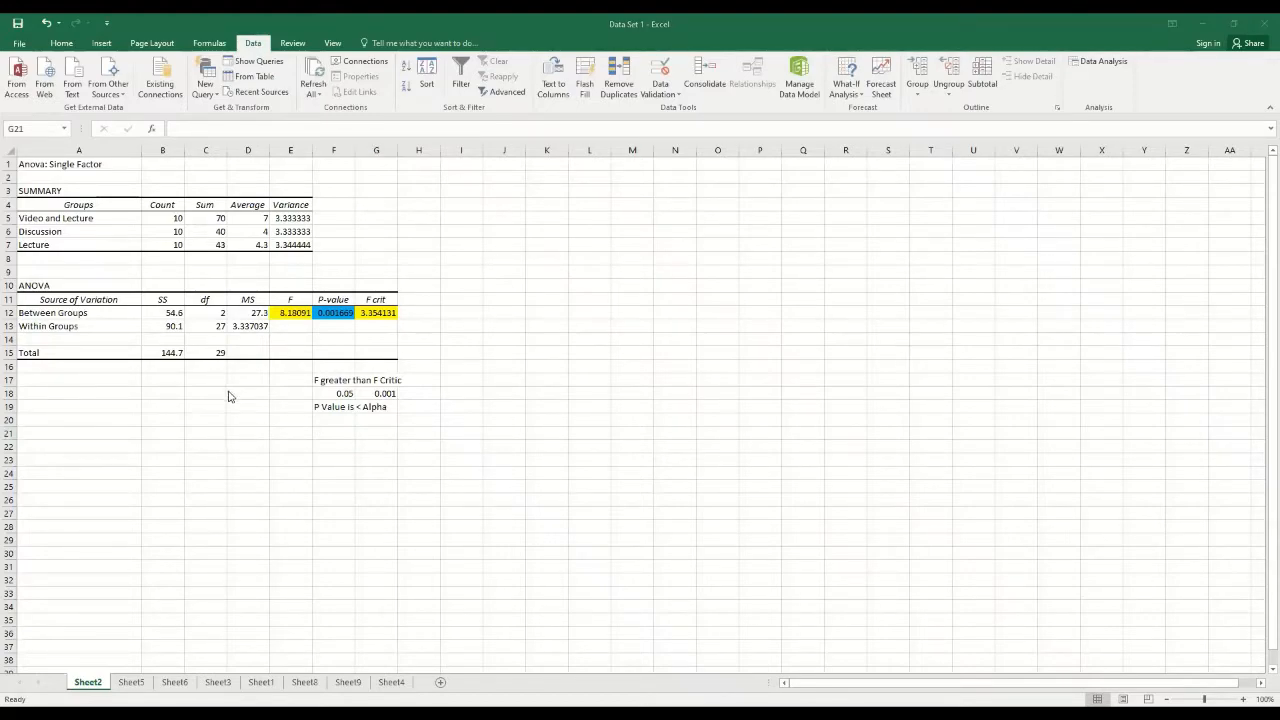
click(362, 435)
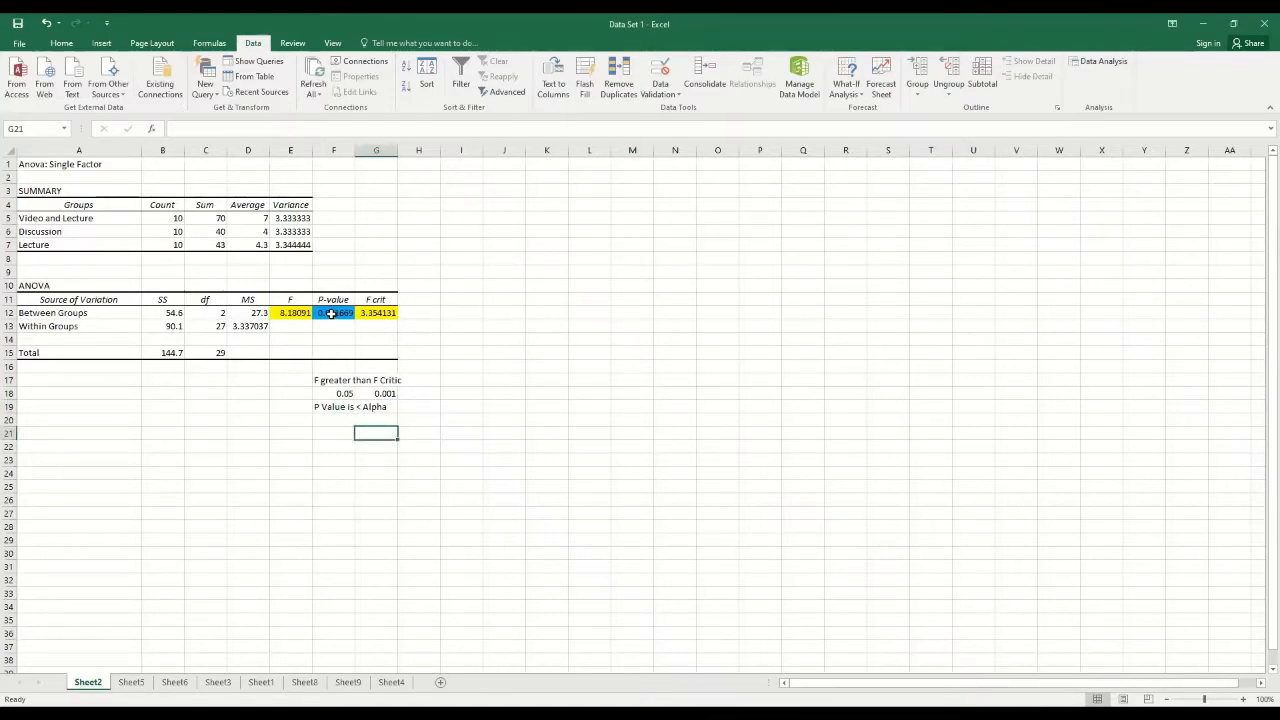
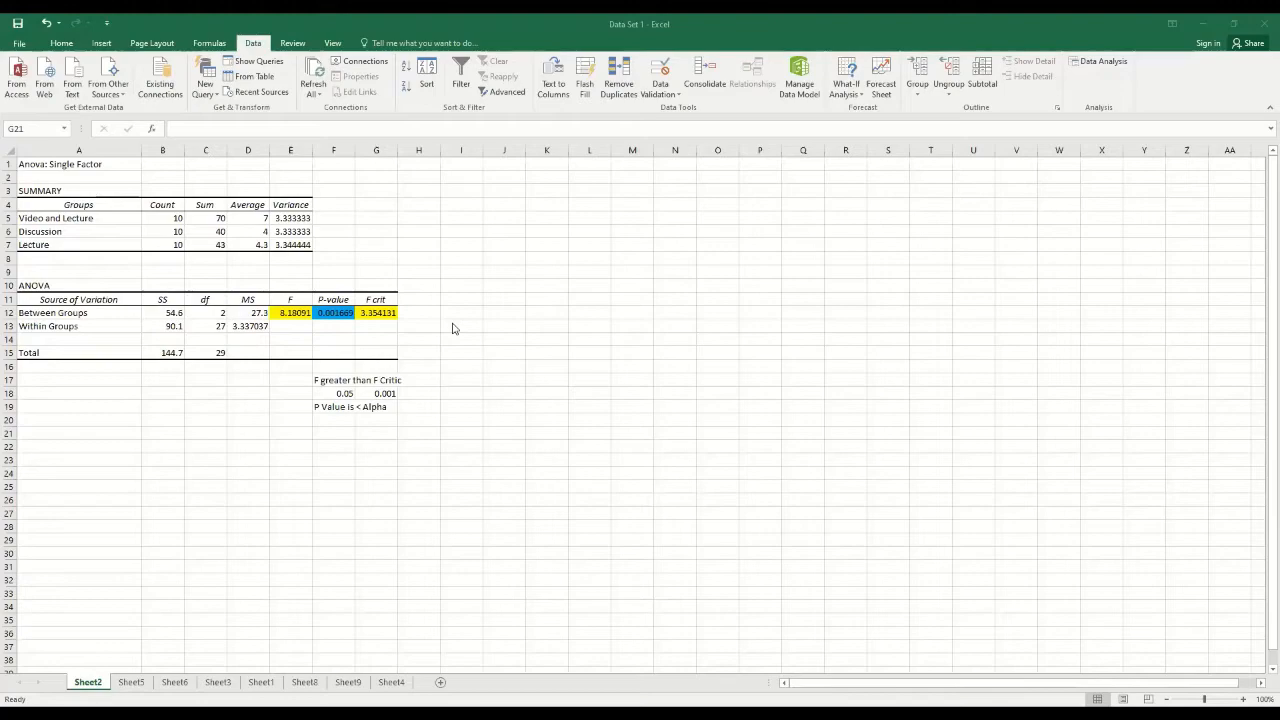
Review the group names in A5:A7 together with the F statistic in E12 and the F crit value in G12.
click(734, 352)
click(765, 315)
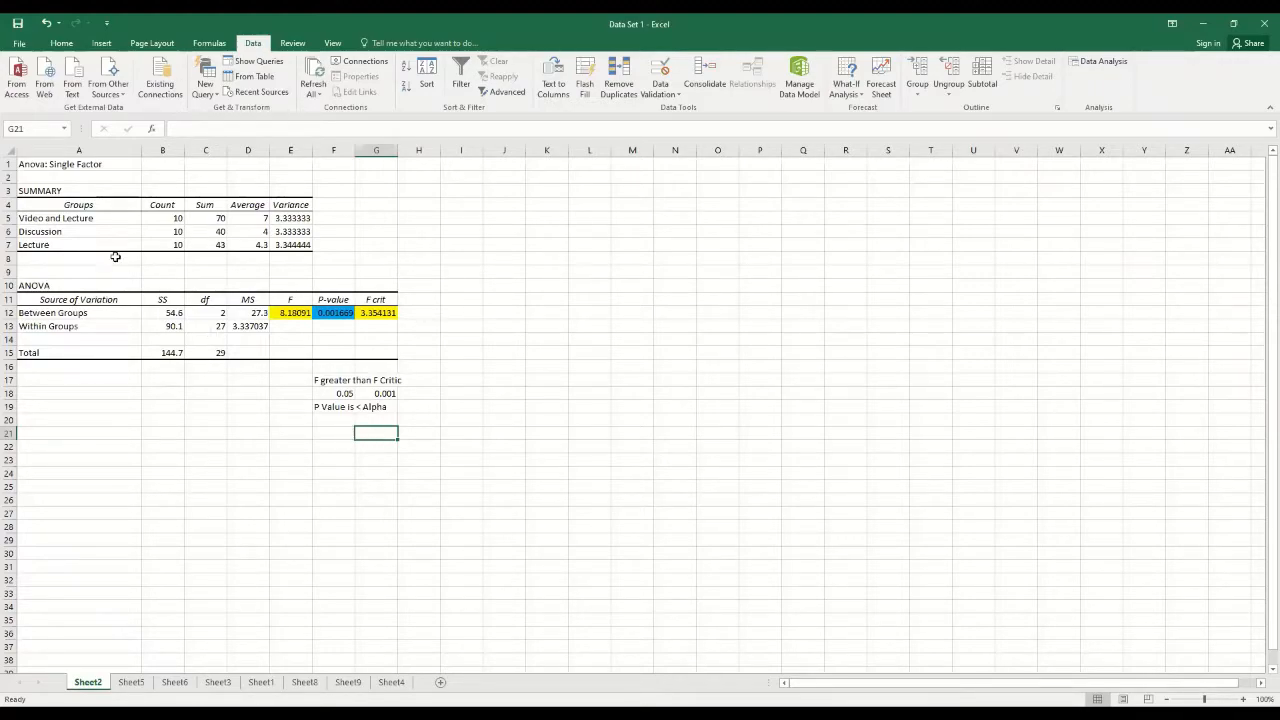
drag(90, 220, 86, 246)
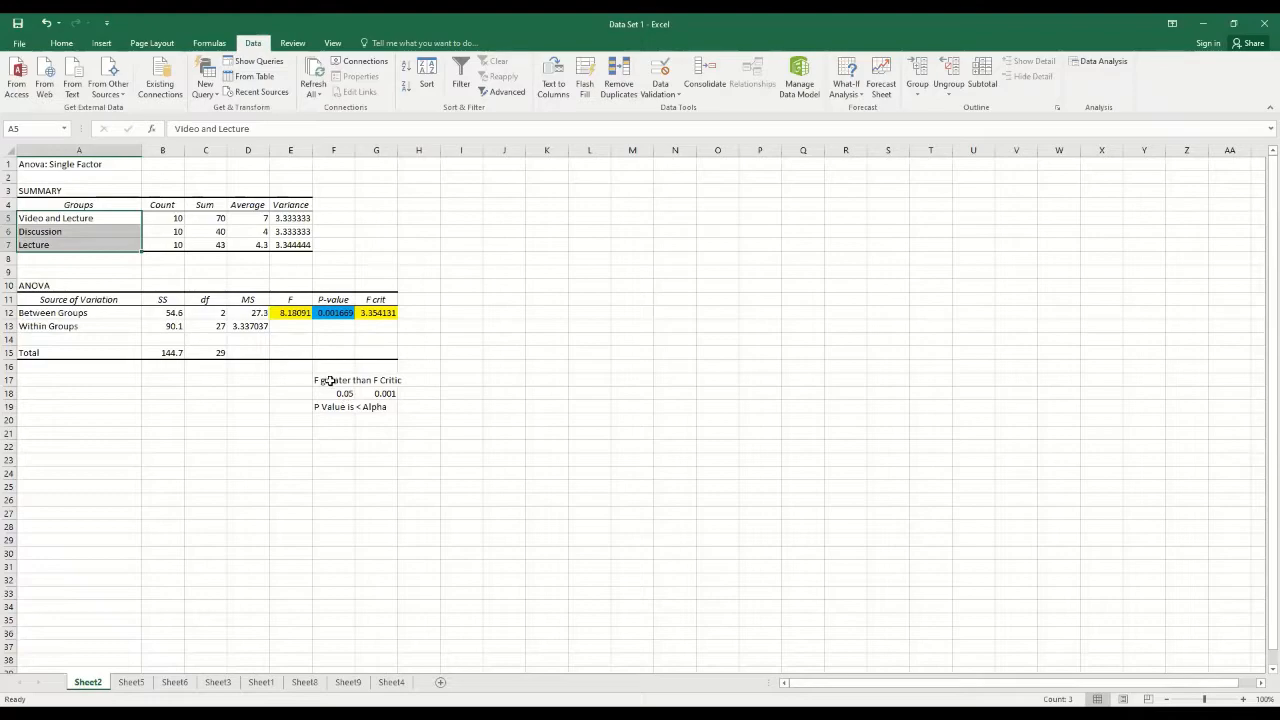
click(293, 313)
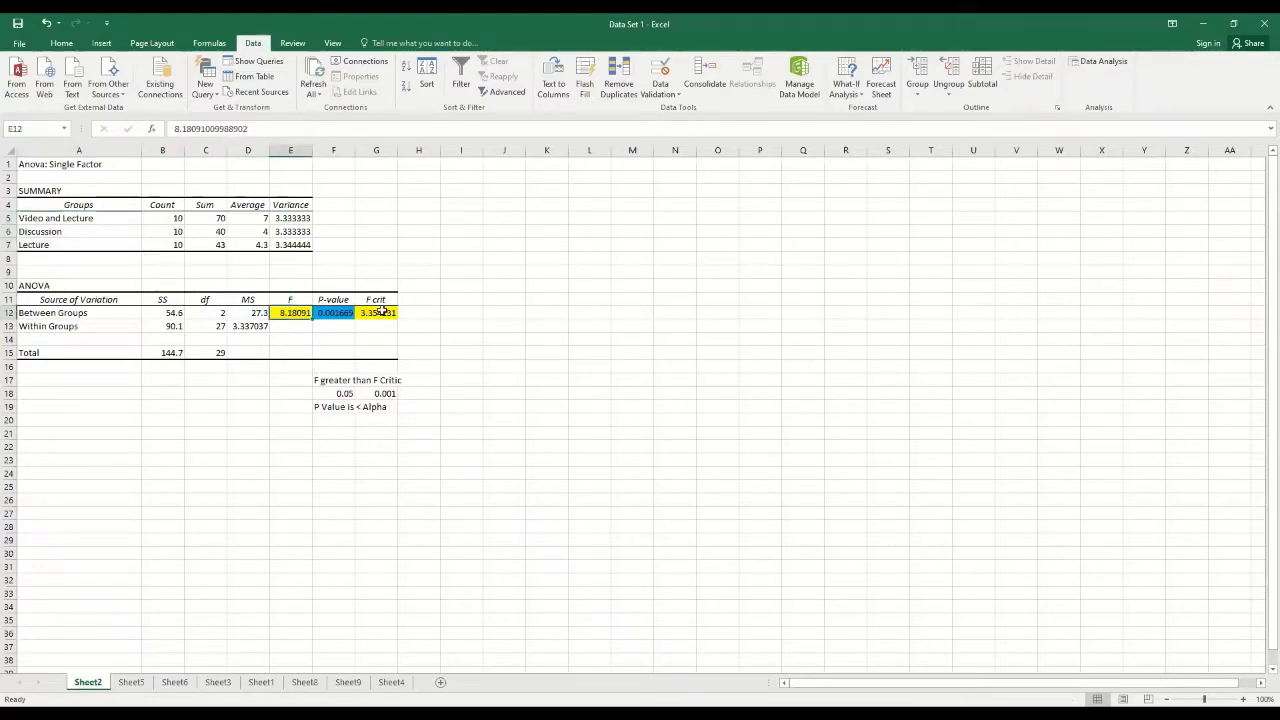
click(381, 312)
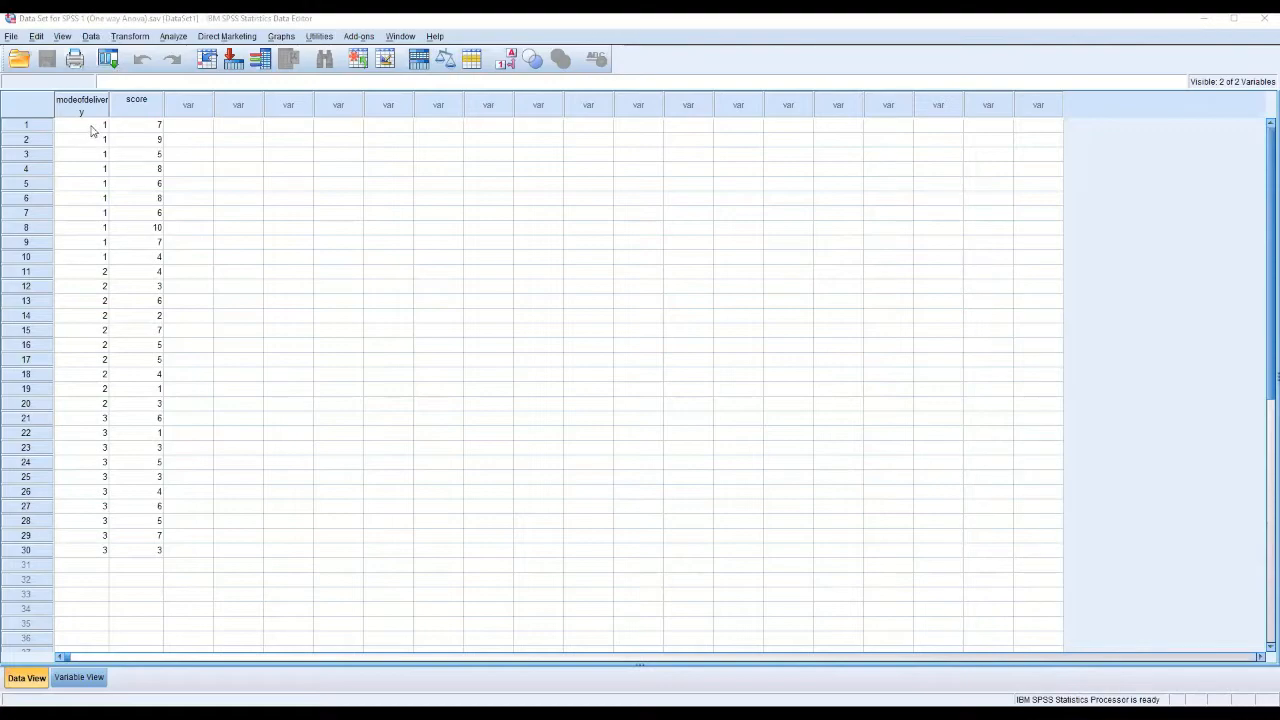
Review the modeofdelivery codes and scores for group 1 in rows 1–10, group 2 in rows 11–20 and group 3 in rows 21–30.
drag(91, 128, 86, 260)
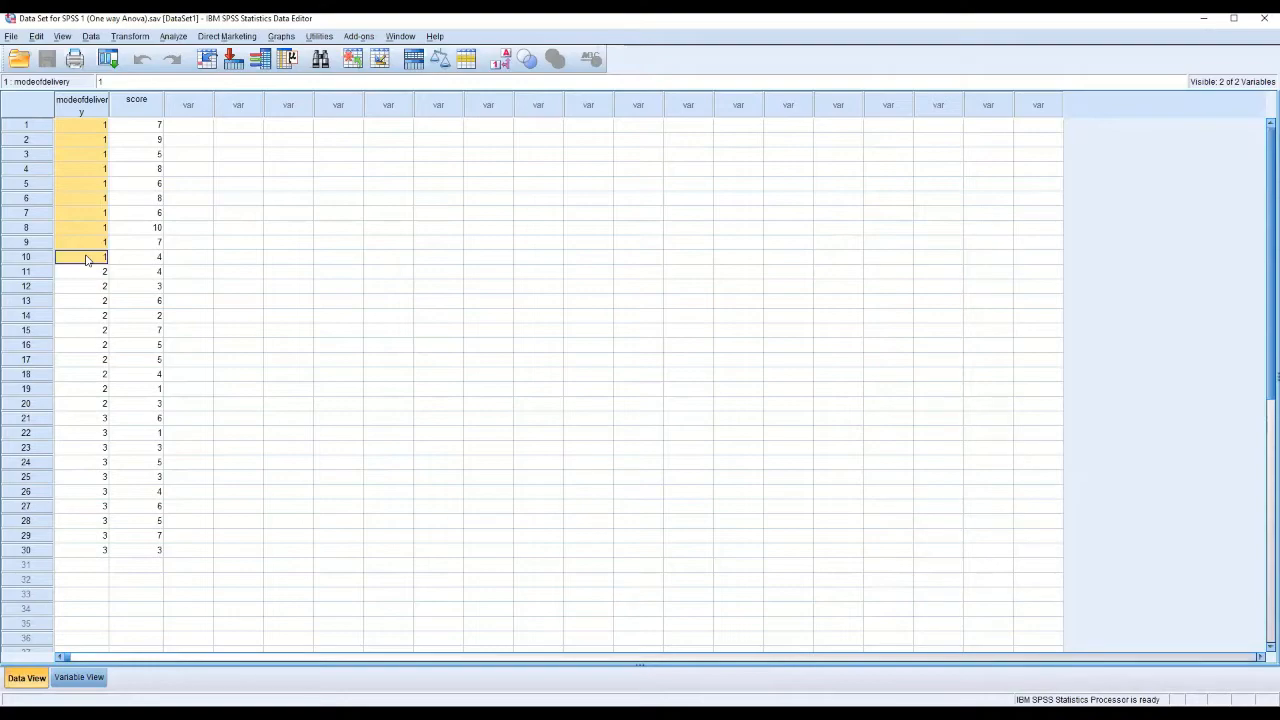
drag(158, 126, 137, 404)
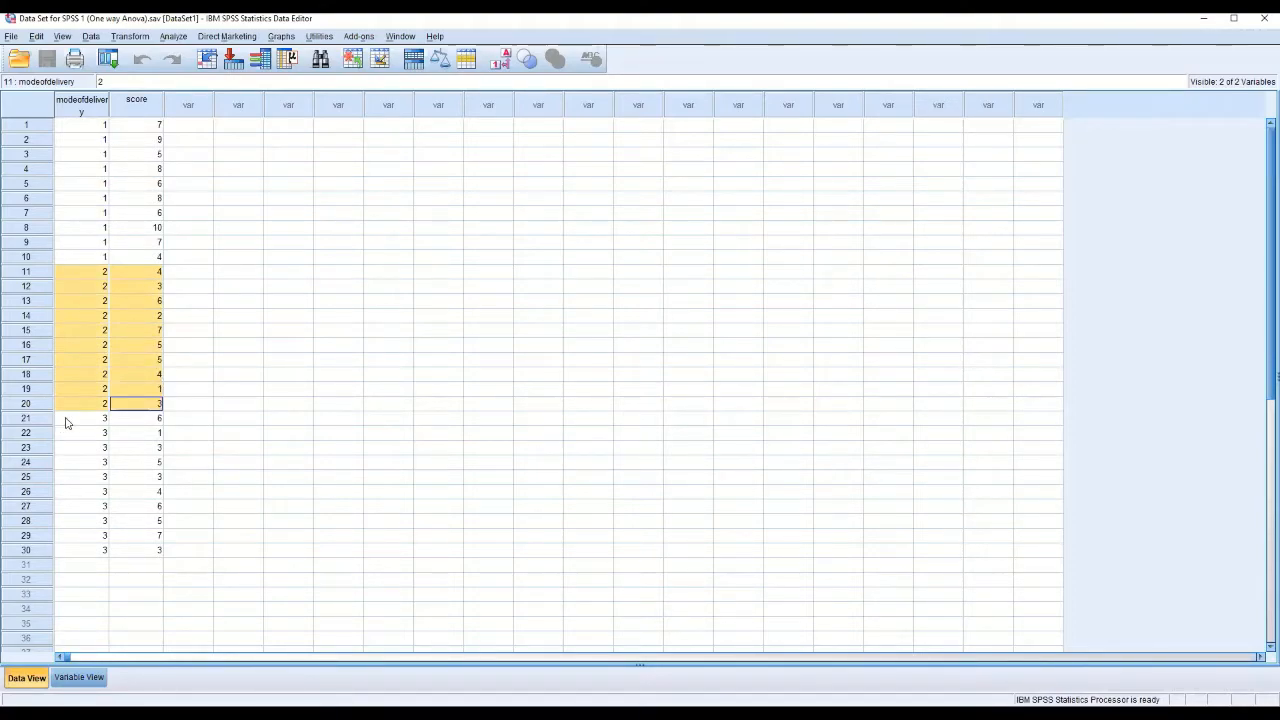
drag(66, 423, 146, 556)
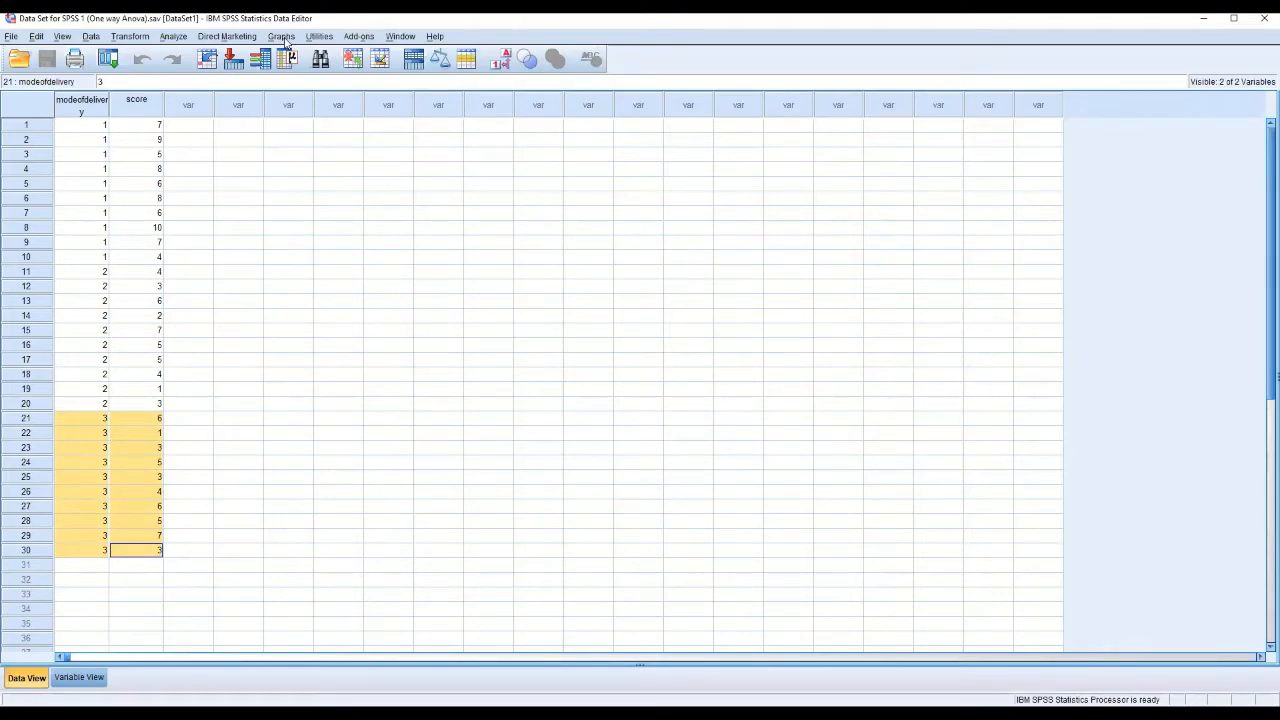
click(170, 37)
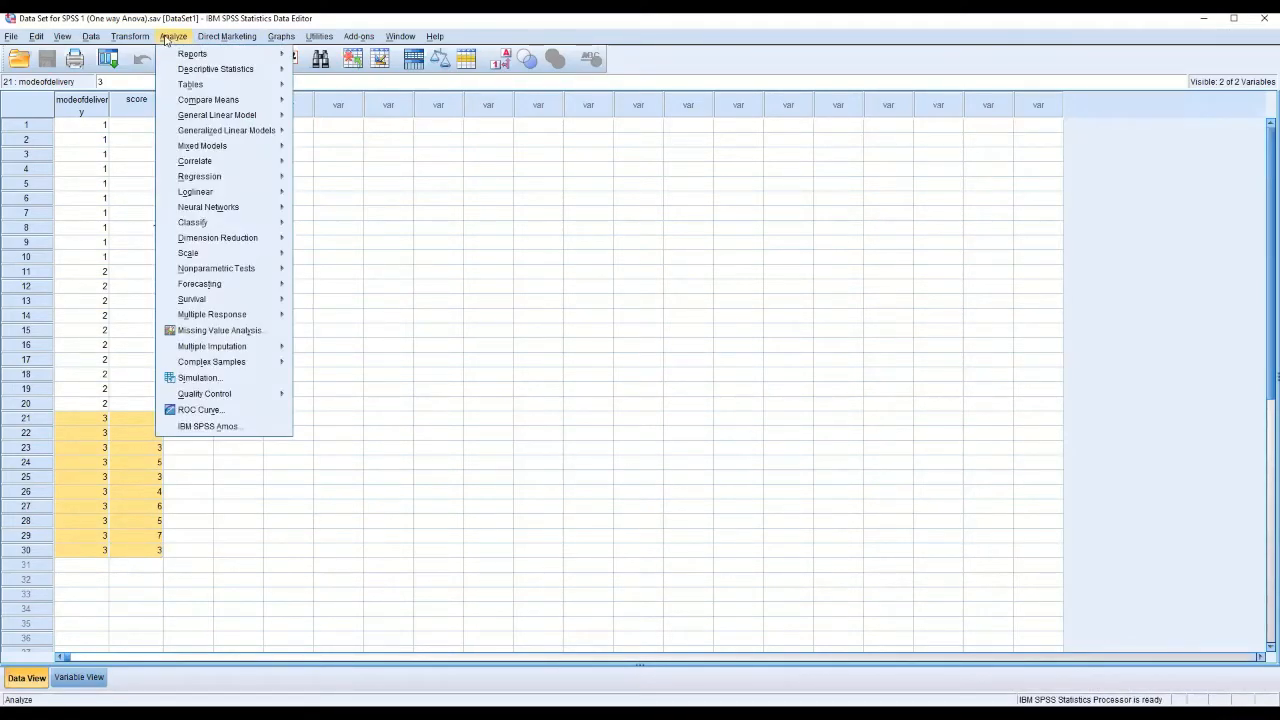
mouse_move(205, 69)
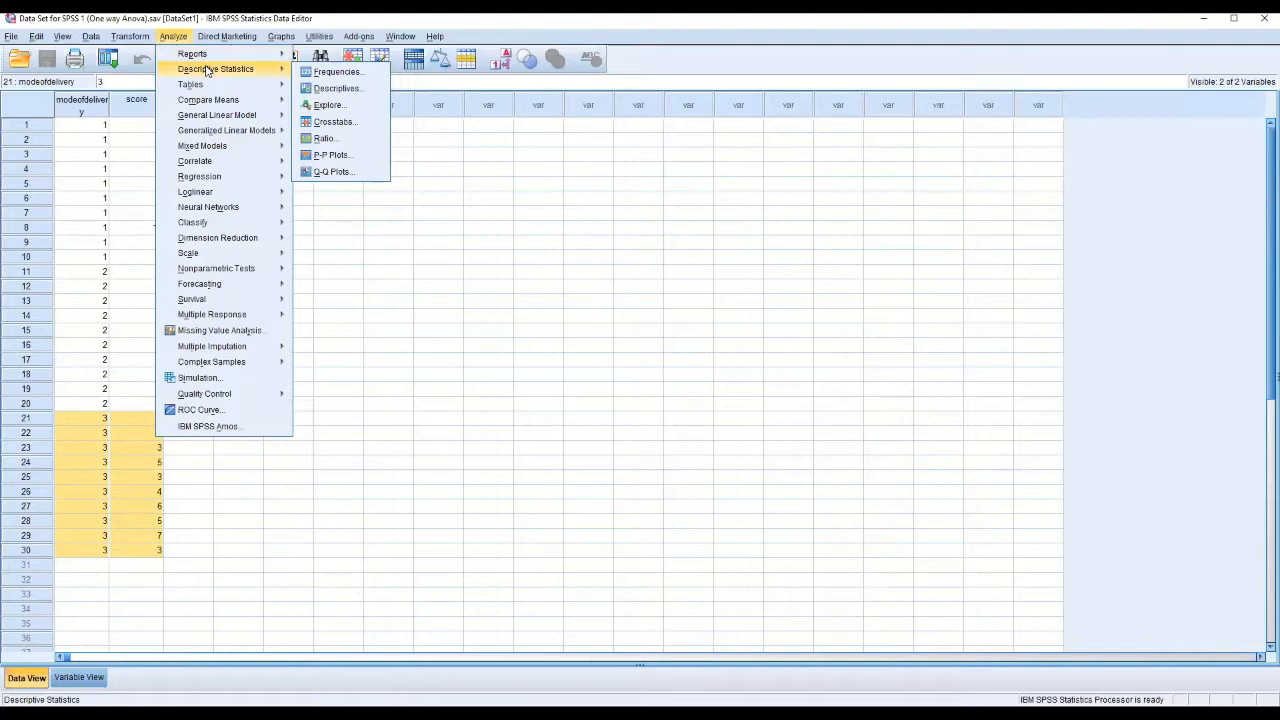
mouse_move(222, 100)
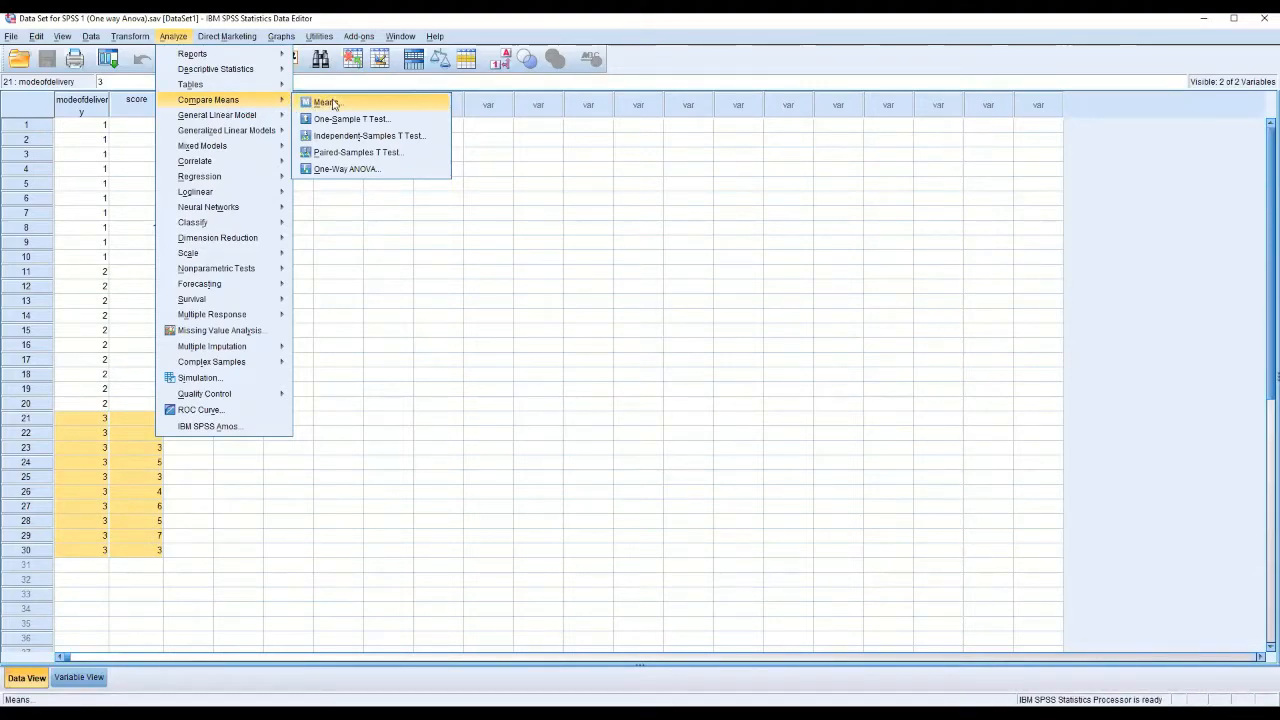
click(355, 170)
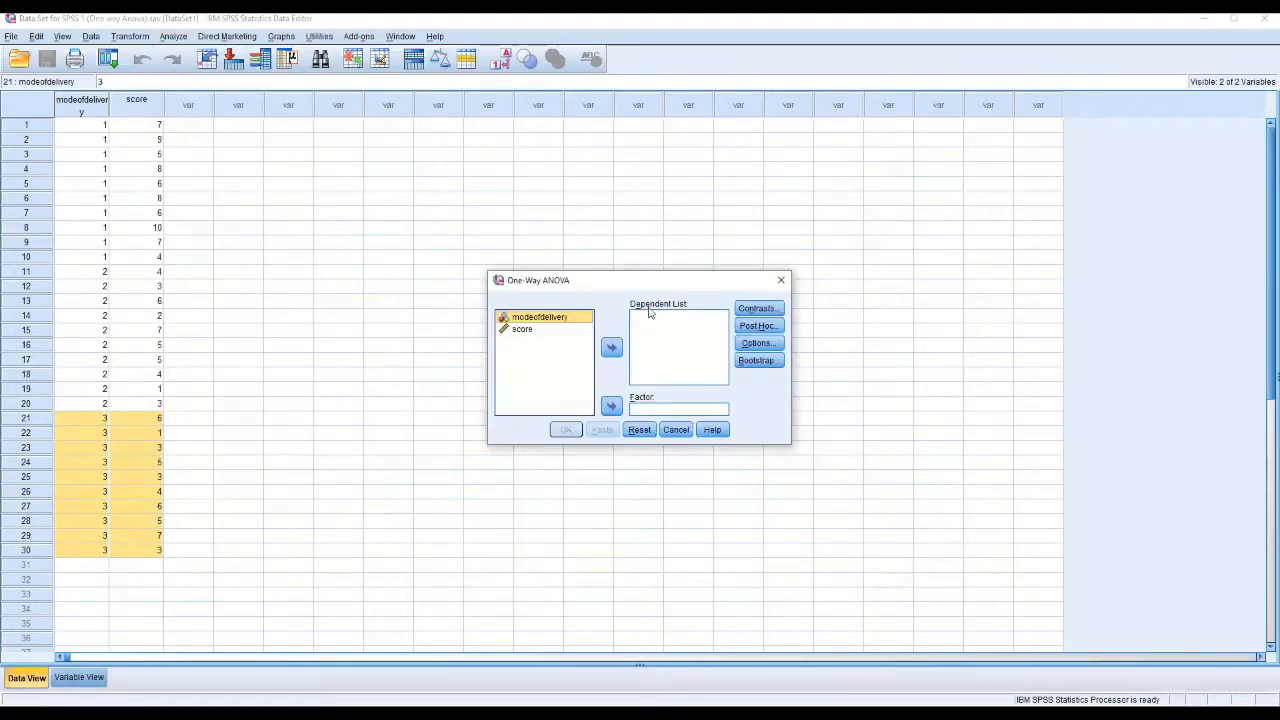
click(530, 335)
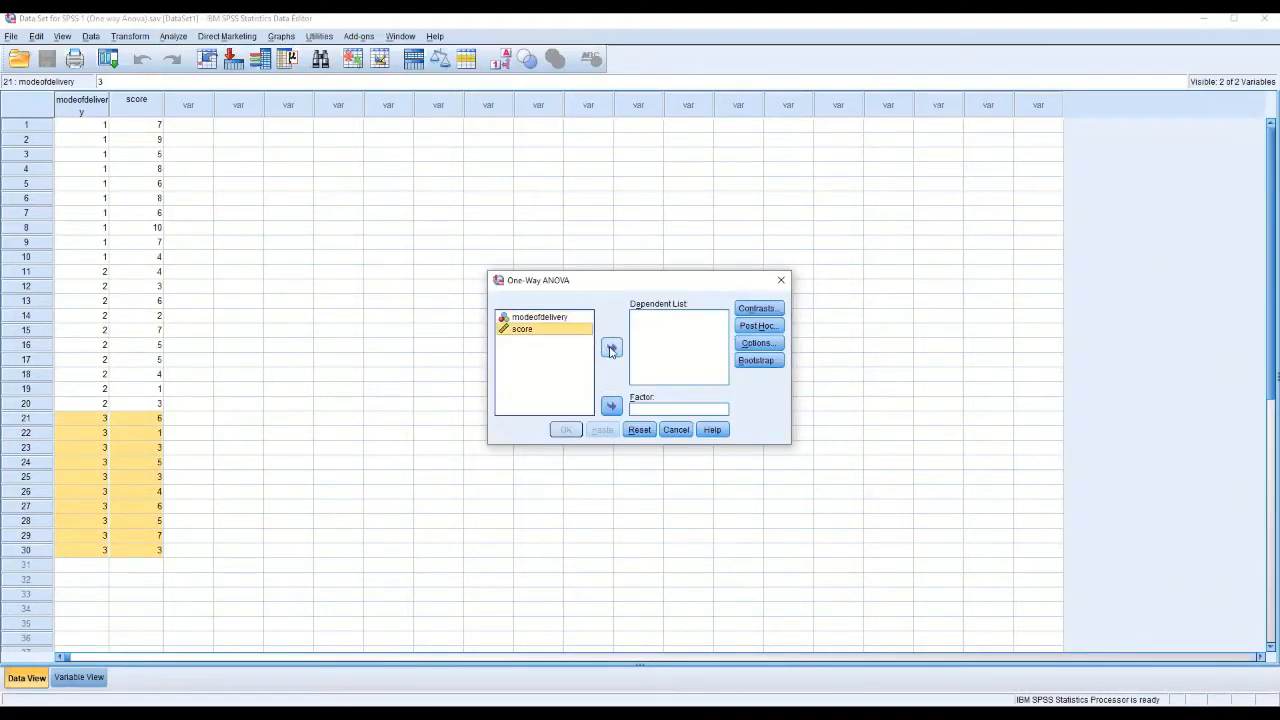
click(782, 281)
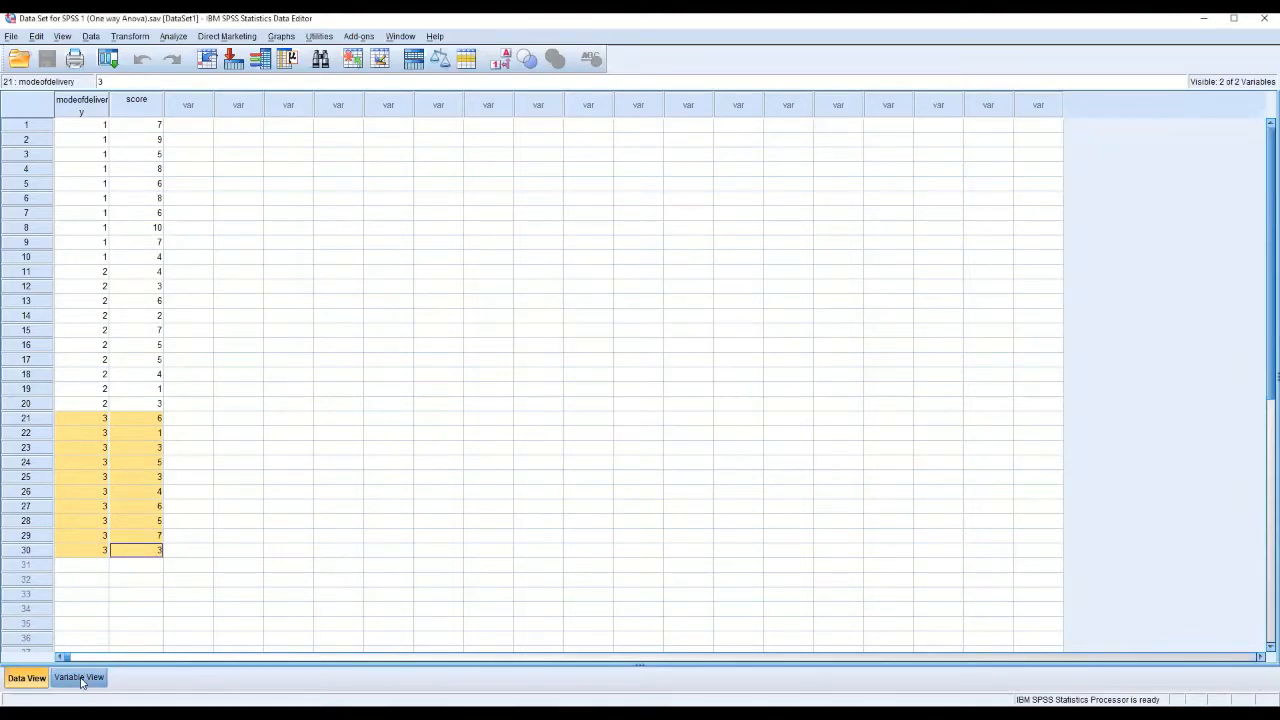
Check the measurement levels of the score and modeofdelivery variables in their variable definitions.
click(80, 678)
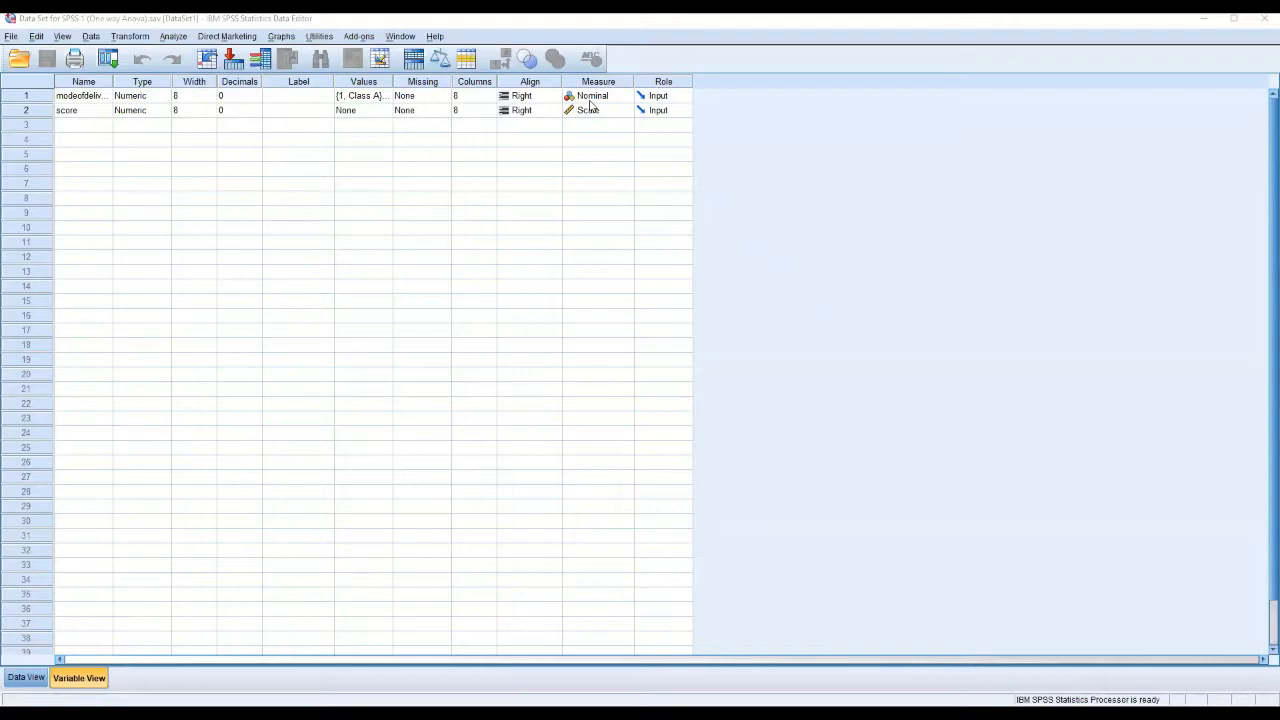
click(86, 115)
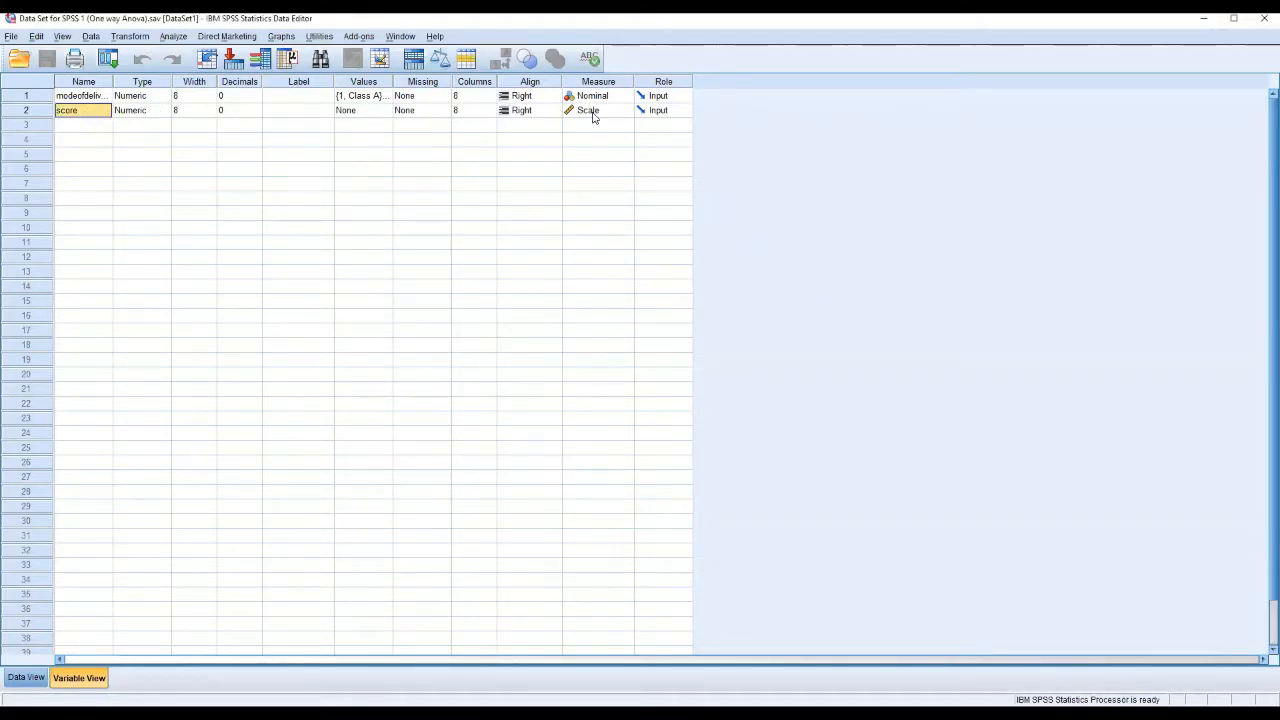
click(592, 117)
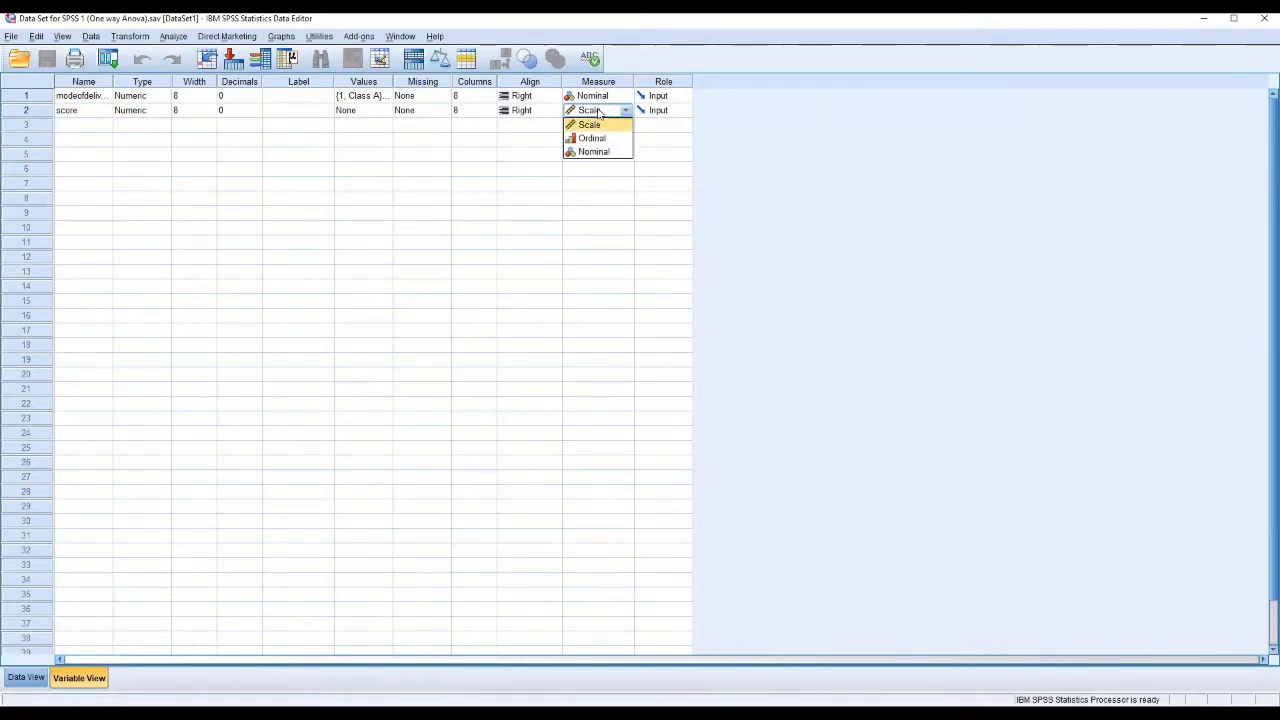
click(597, 115)
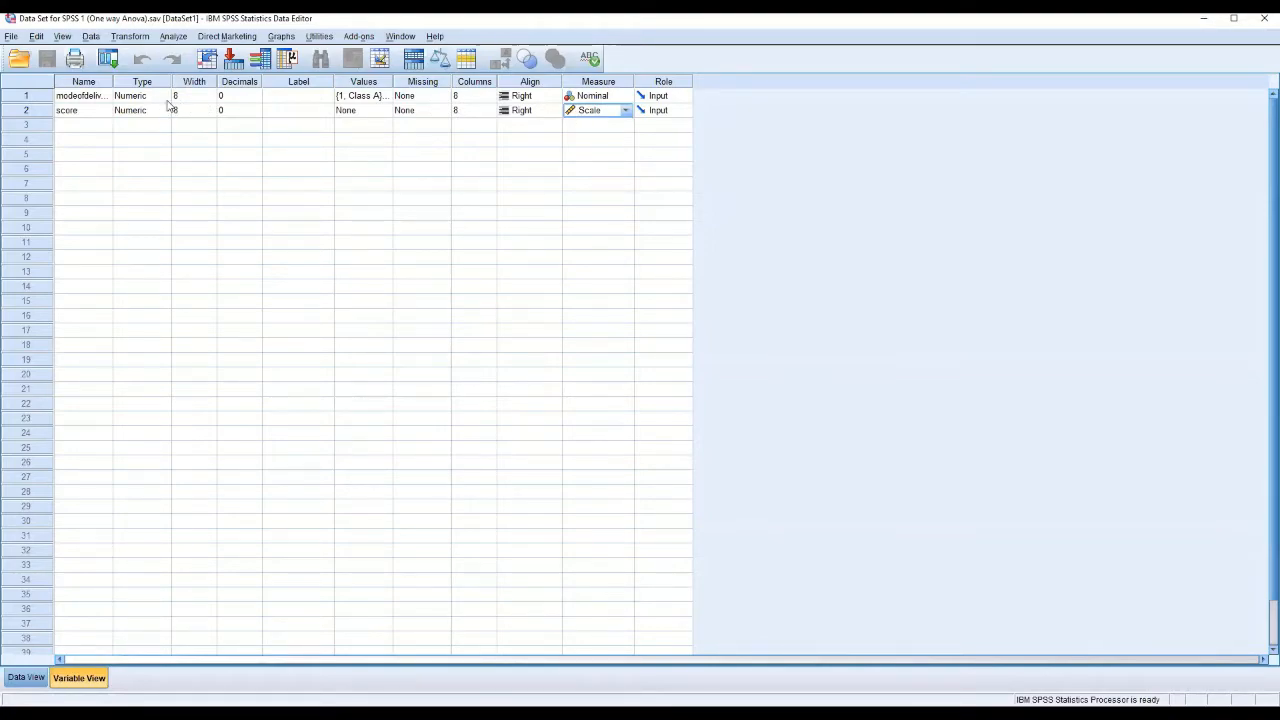
click(90, 101)
click(591, 97)
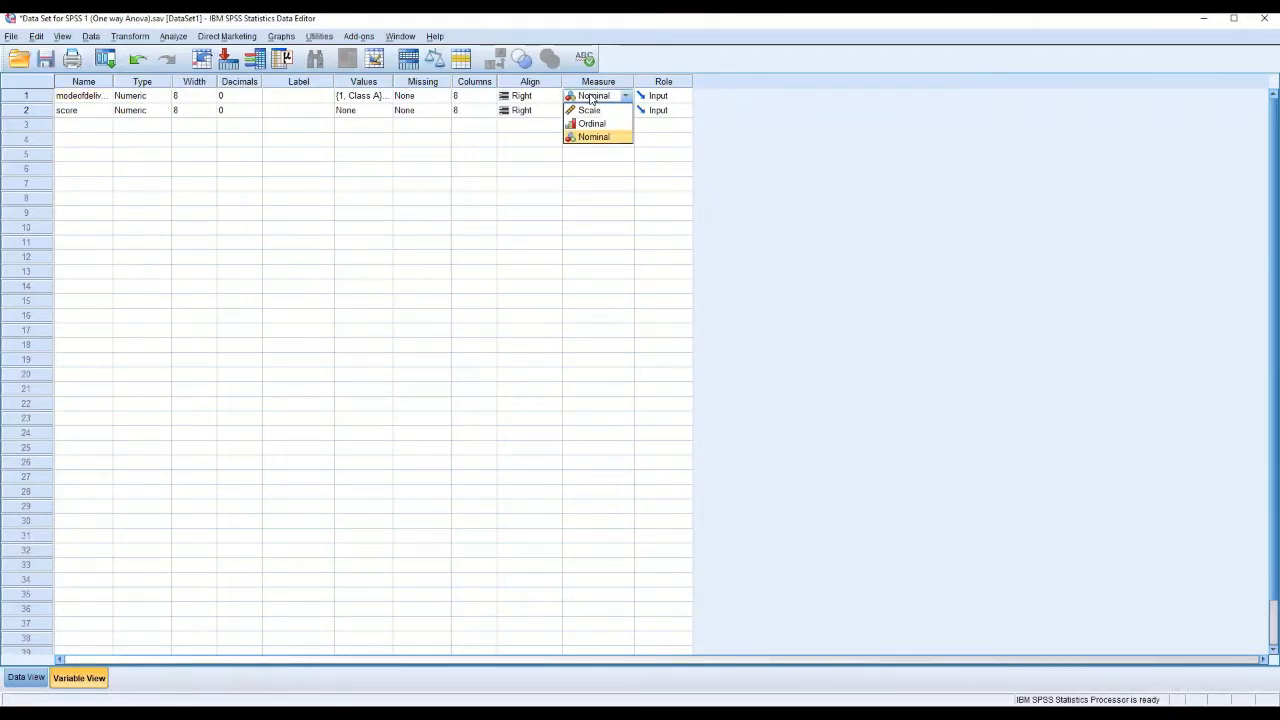
click(591, 97)
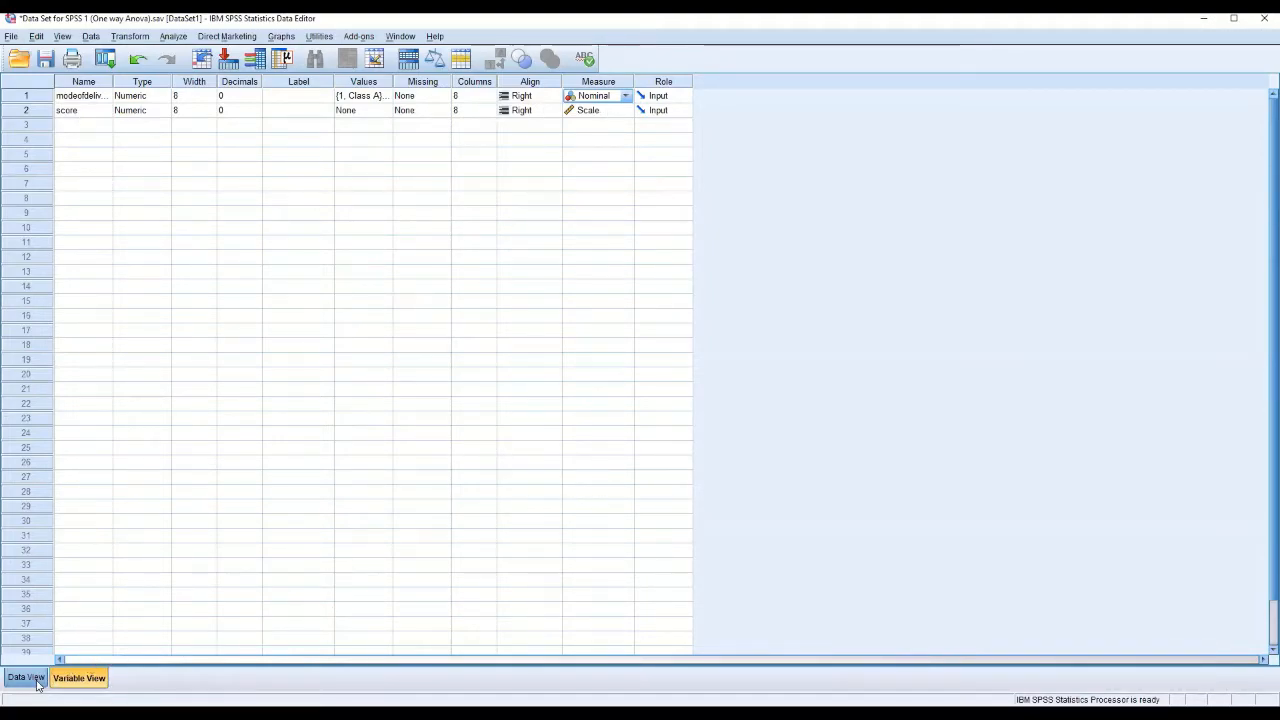
Set up a One-Way ANOVA with score as the dependent variable and modeofdelivery as the factor.
click(174, 37)
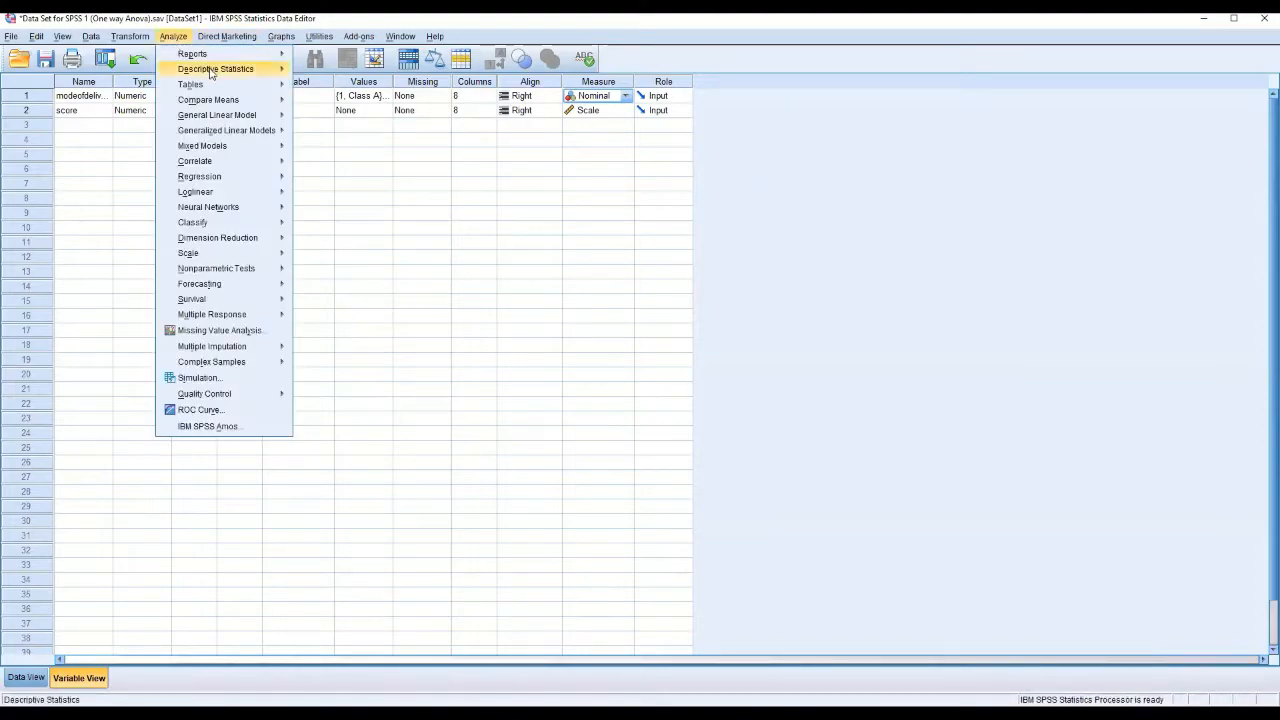
mouse_move(245, 100)
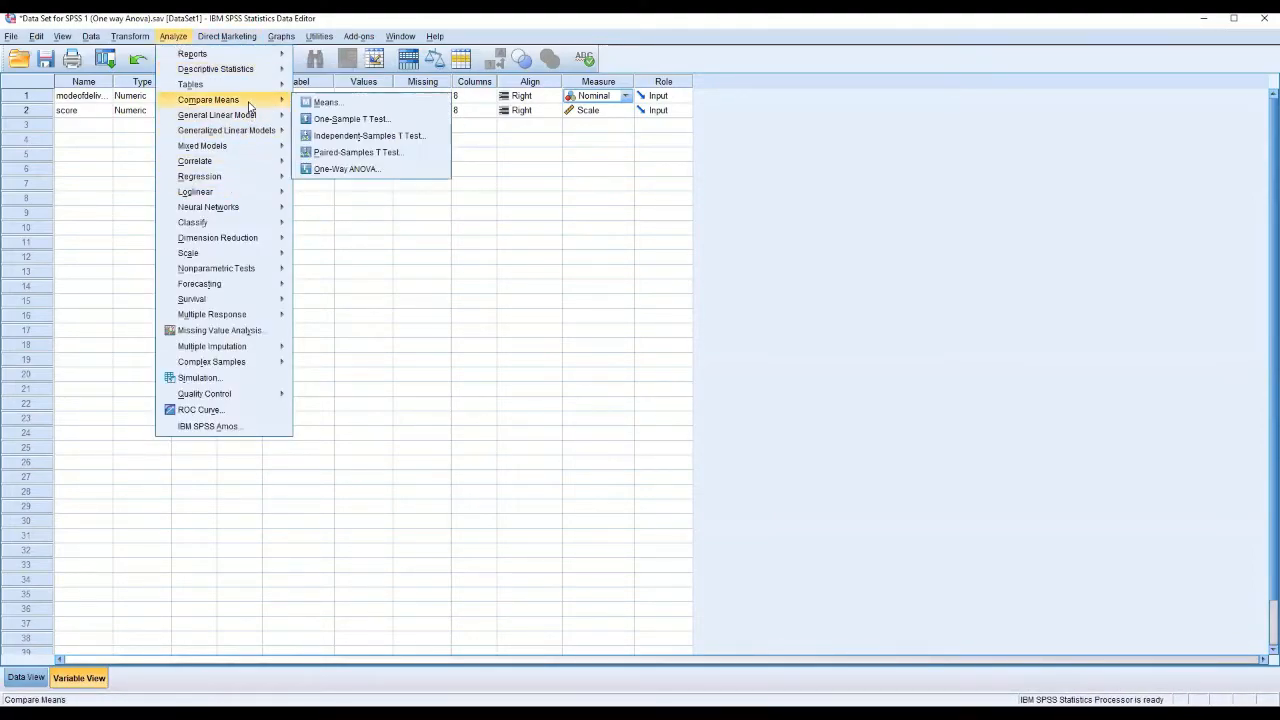
click(348, 170)
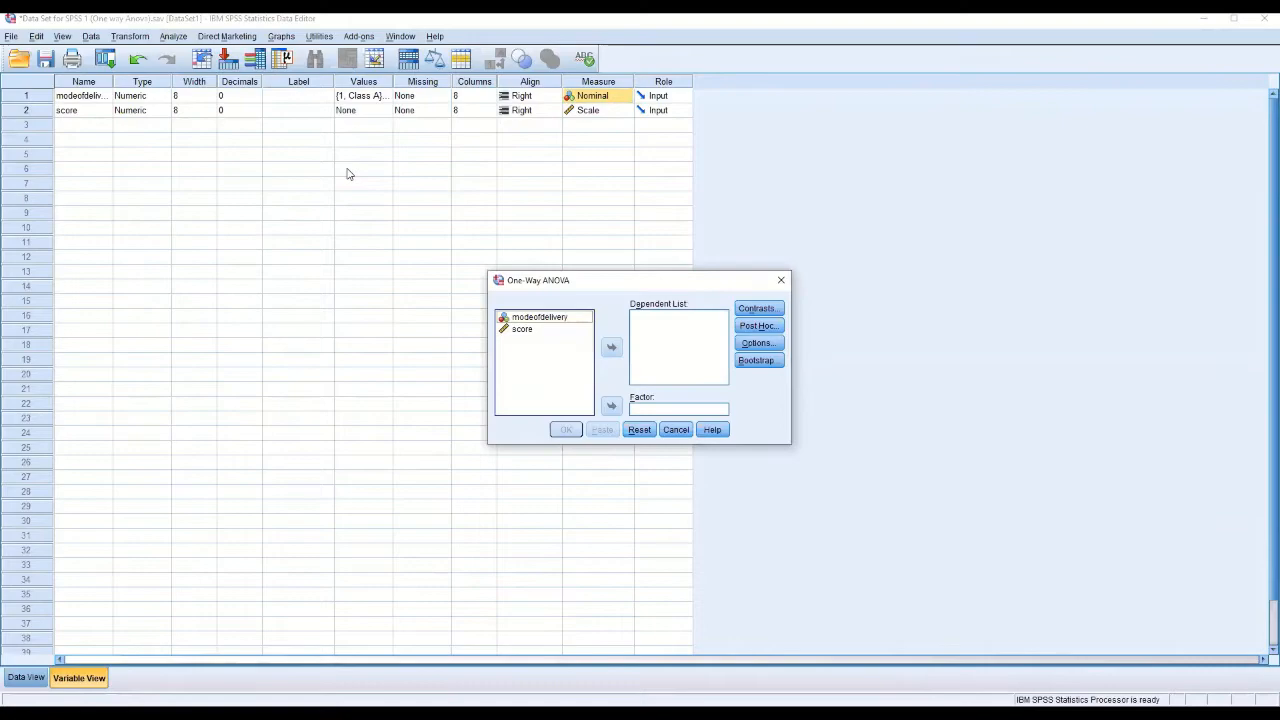
click(528, 332)
click(611, 347)
click(556, 318)
click(611, 406)
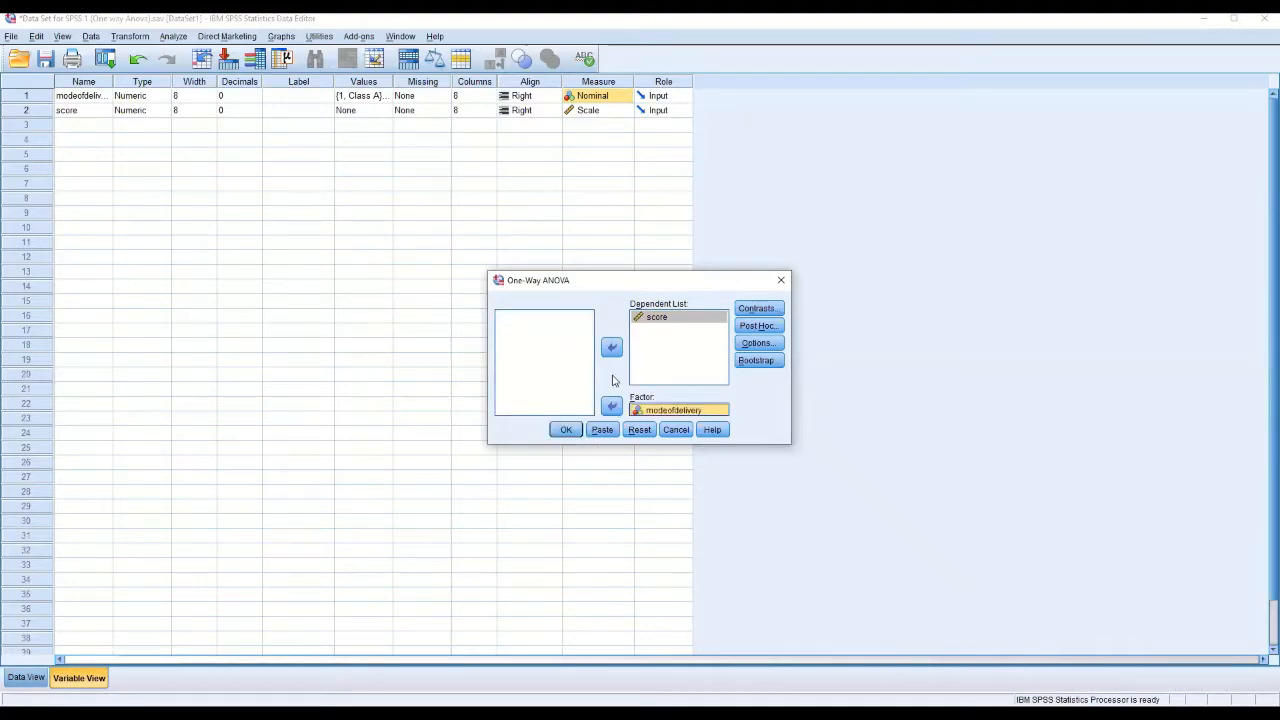
click(757, 310)
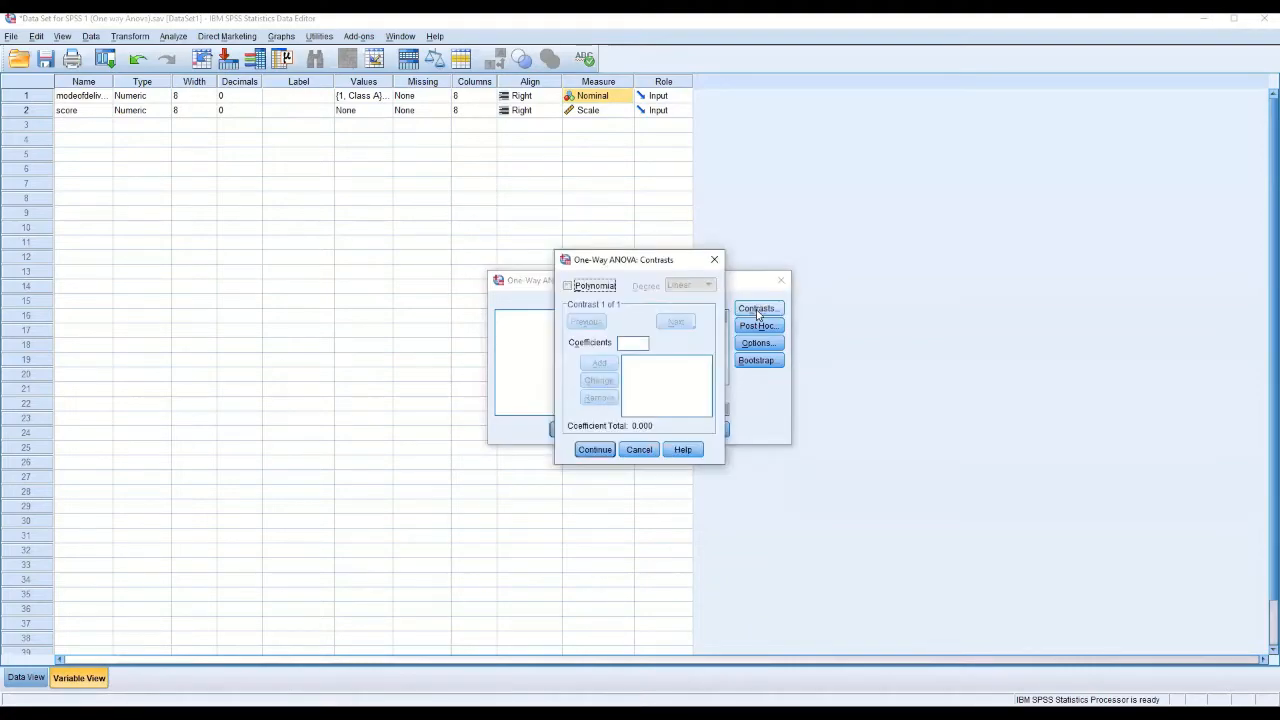
click(715, 262)
click(758, 327)
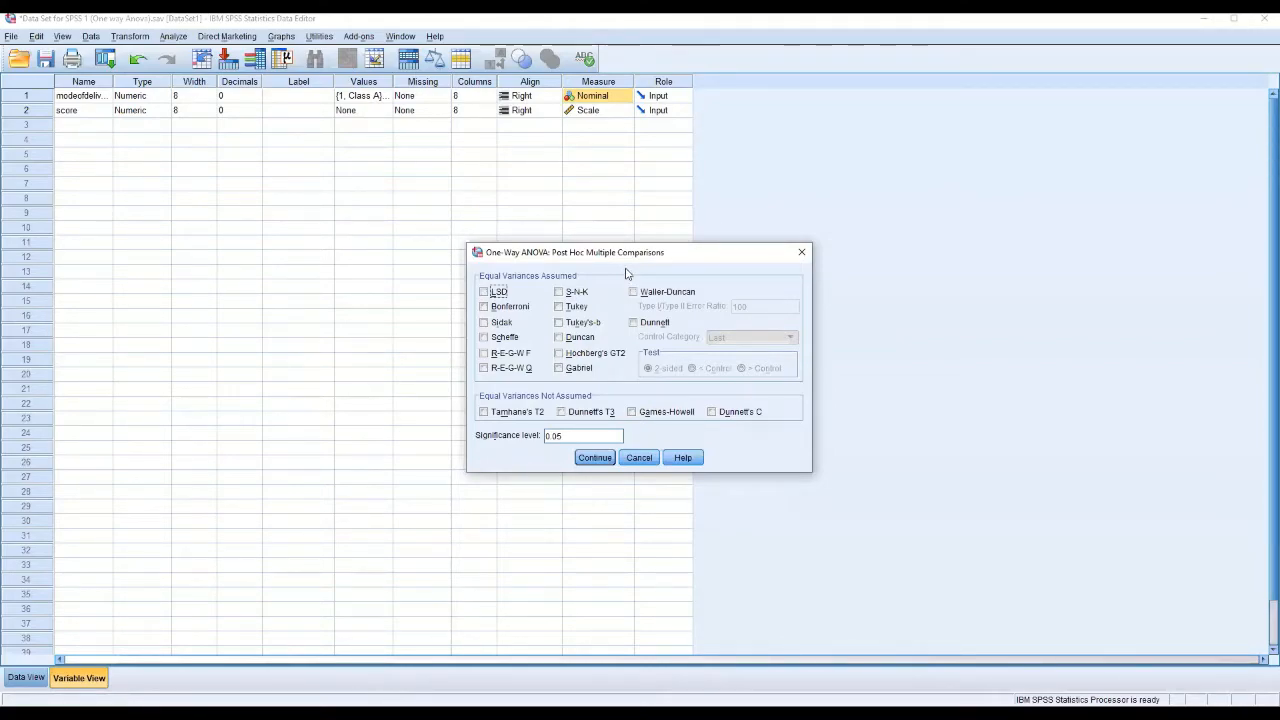
click(488, 307)
click(559, 308)
click(484, 291)
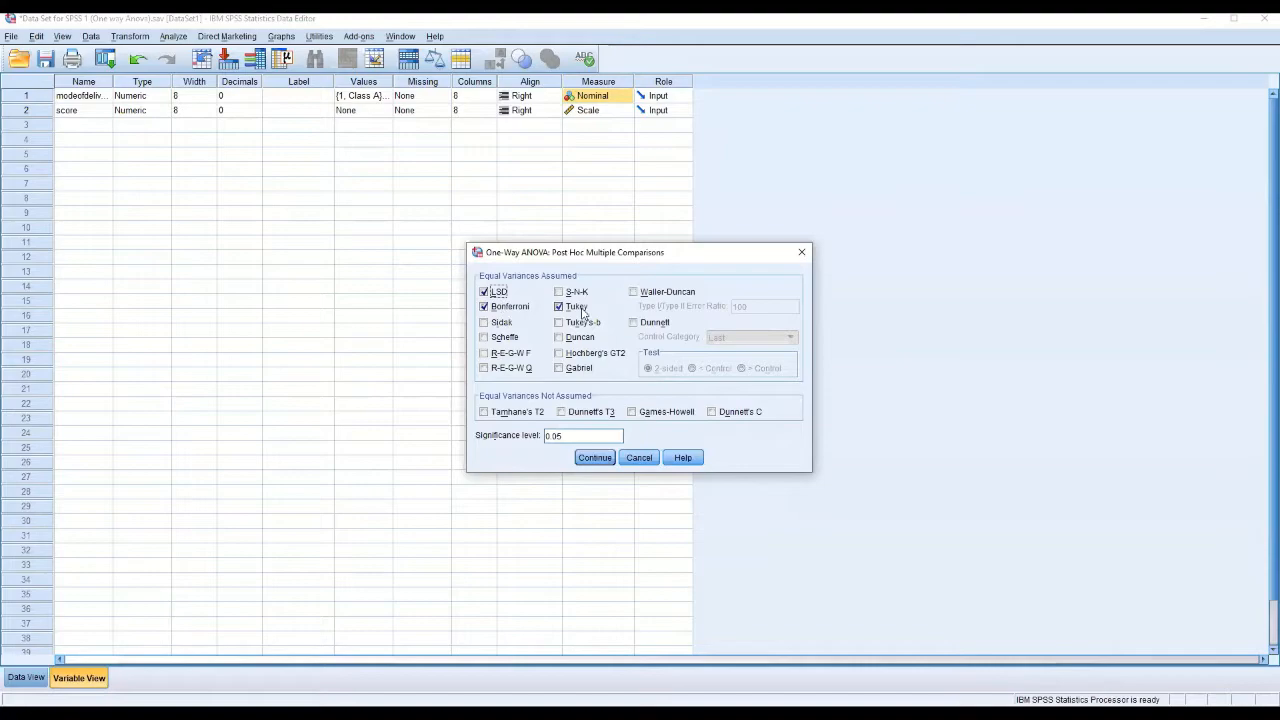
click(484, 291)
click(485, 306)
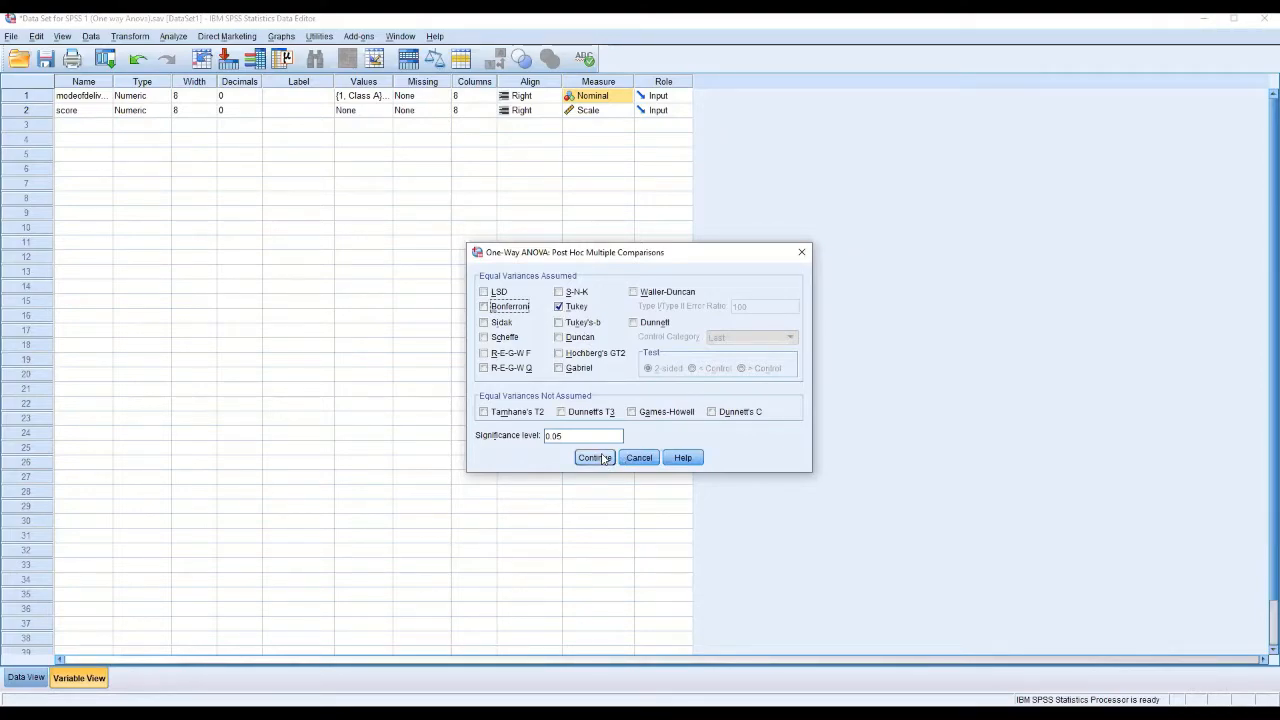
click(484, 307)
click(485, 292)
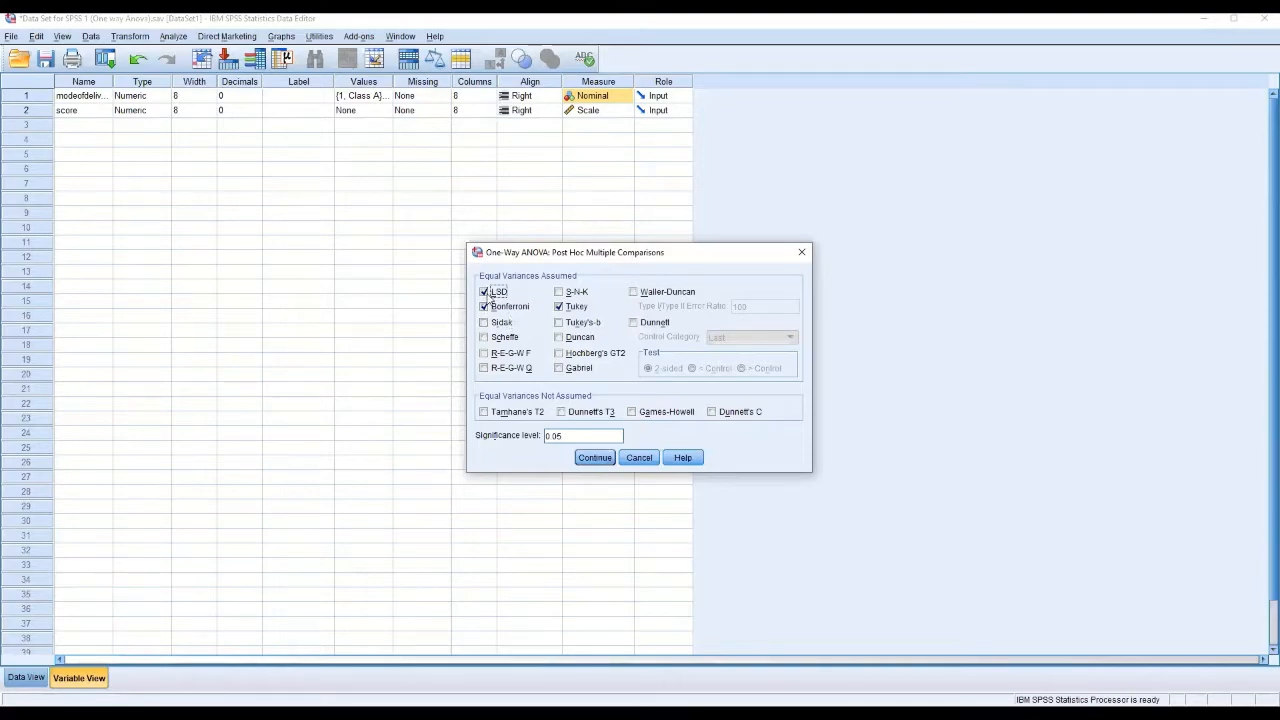
click(484, 307)
click(485, 292)
click(559, 307)
click(594, 457)
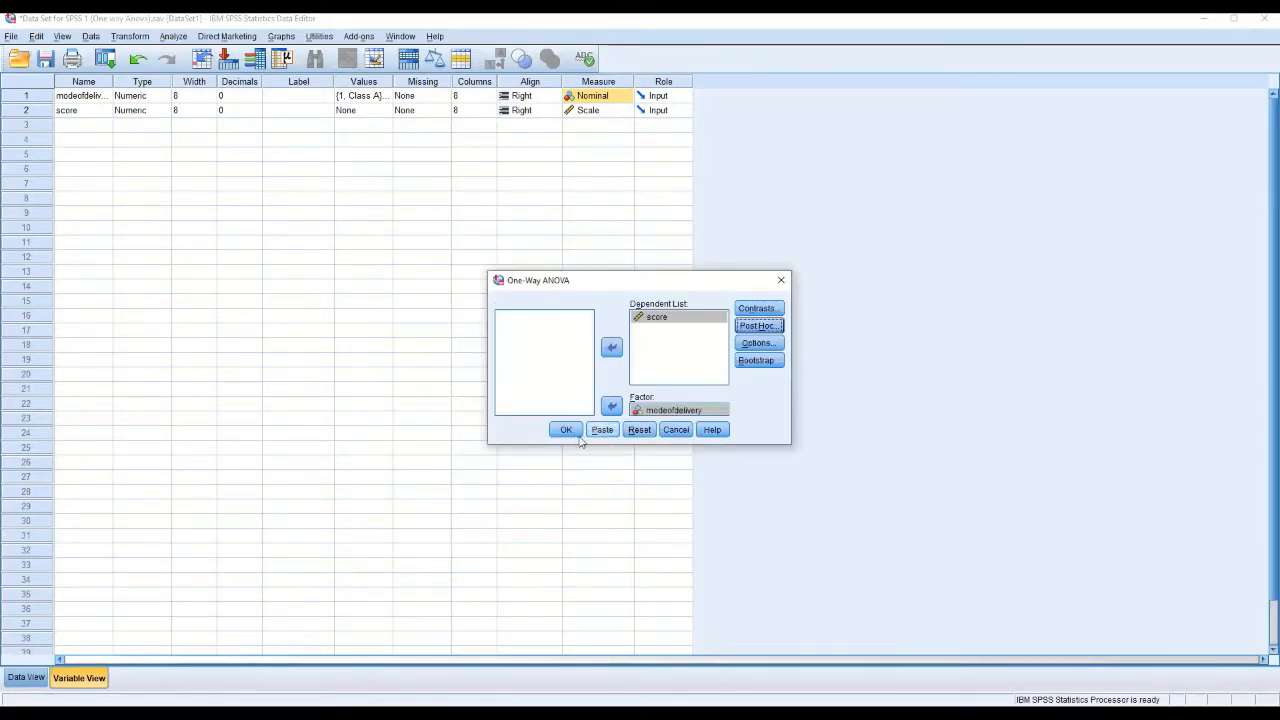
Run the one-way ANOVA without post hoc tests and close its output without saving.
click(567, 431)
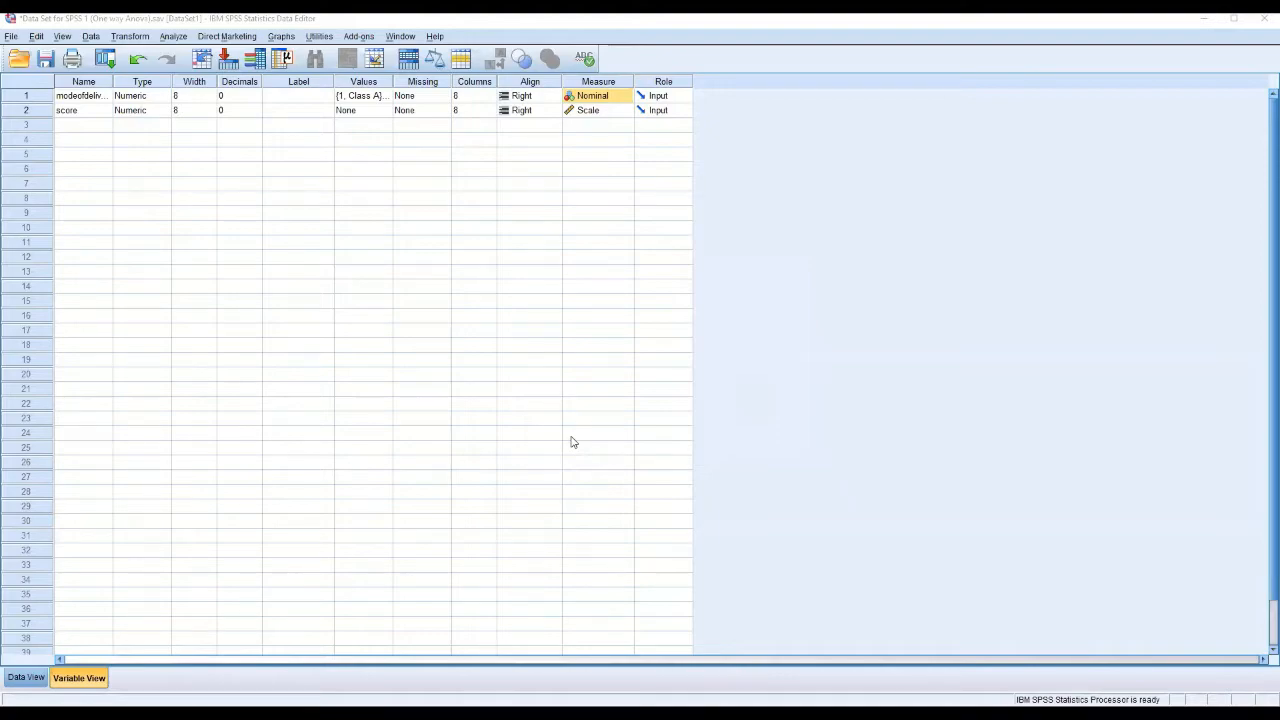
key(Tab)
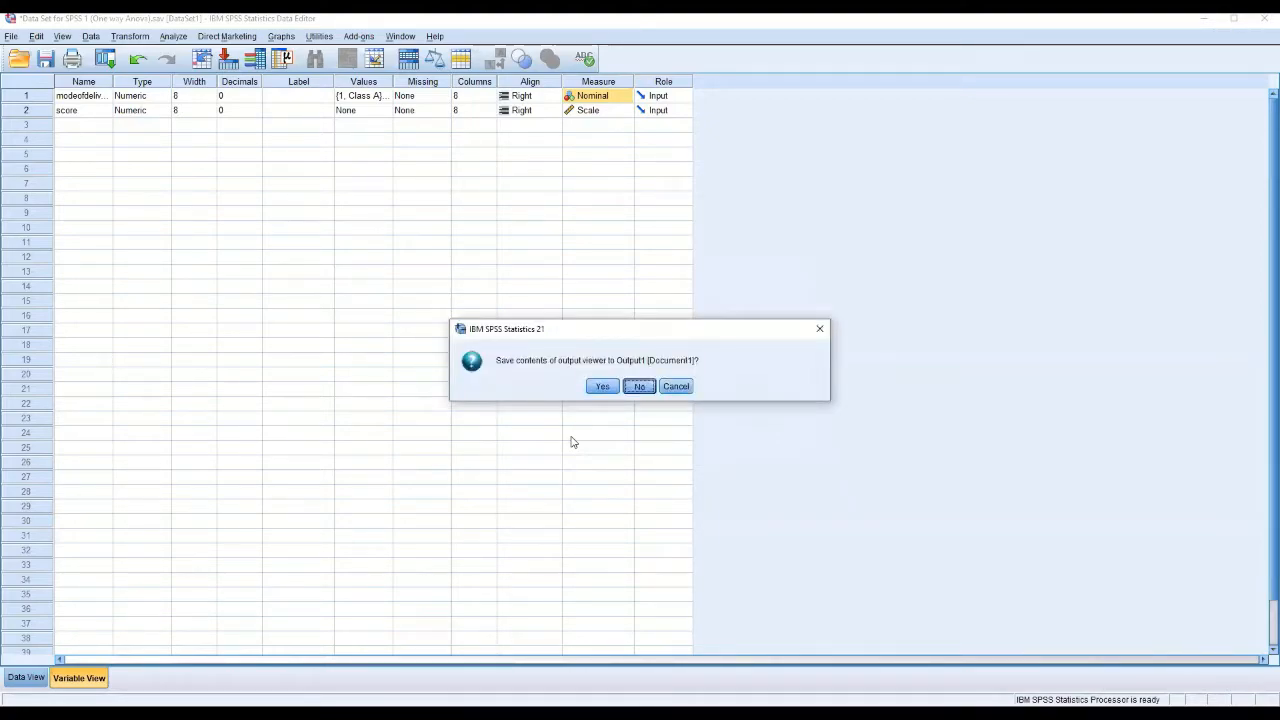
key(Return)
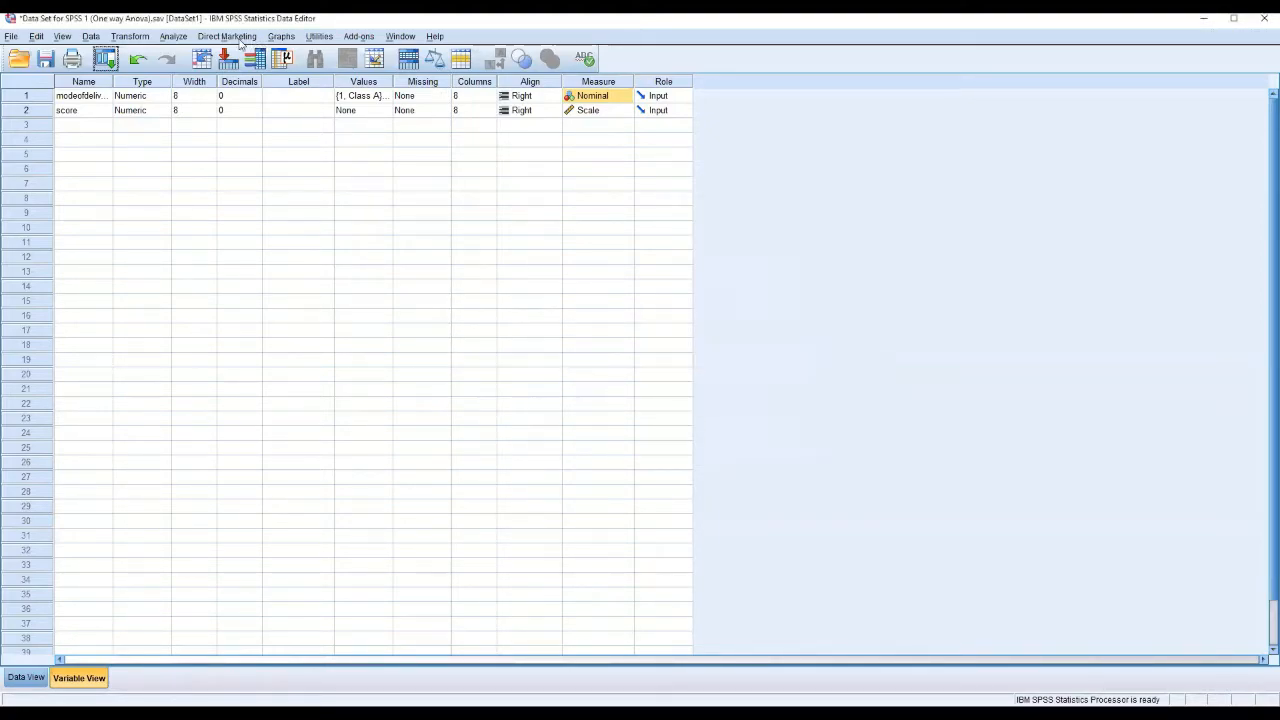
Reopen the One-Way ANOVA setup and include Descriptive statistics in its options.
click(183, 40)
mouse_move(225, 100)
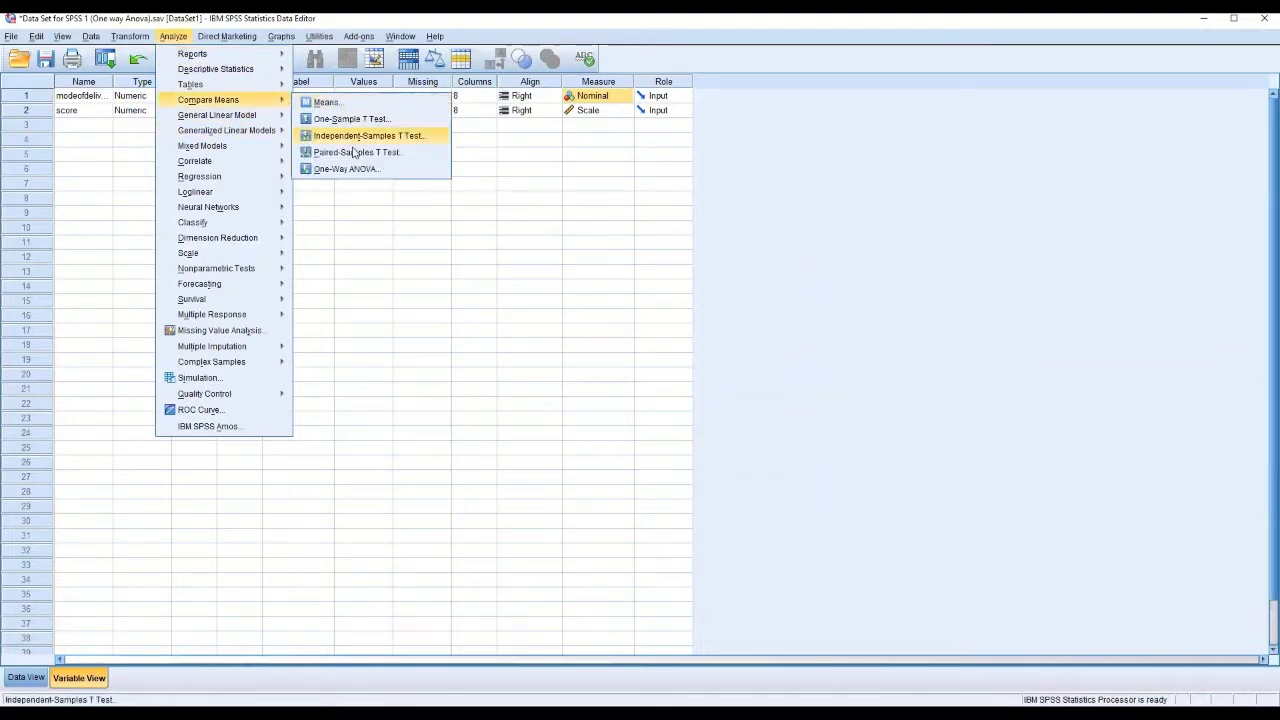
click(357, 170)
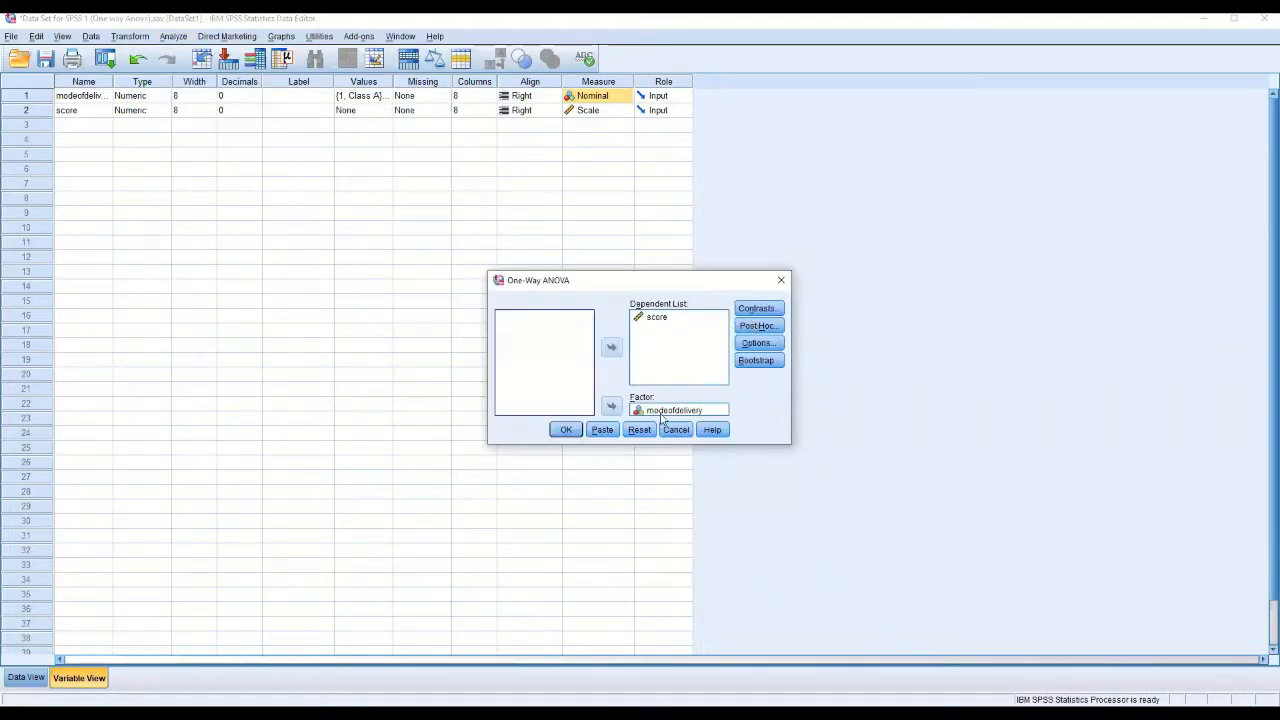
click(757, 344)
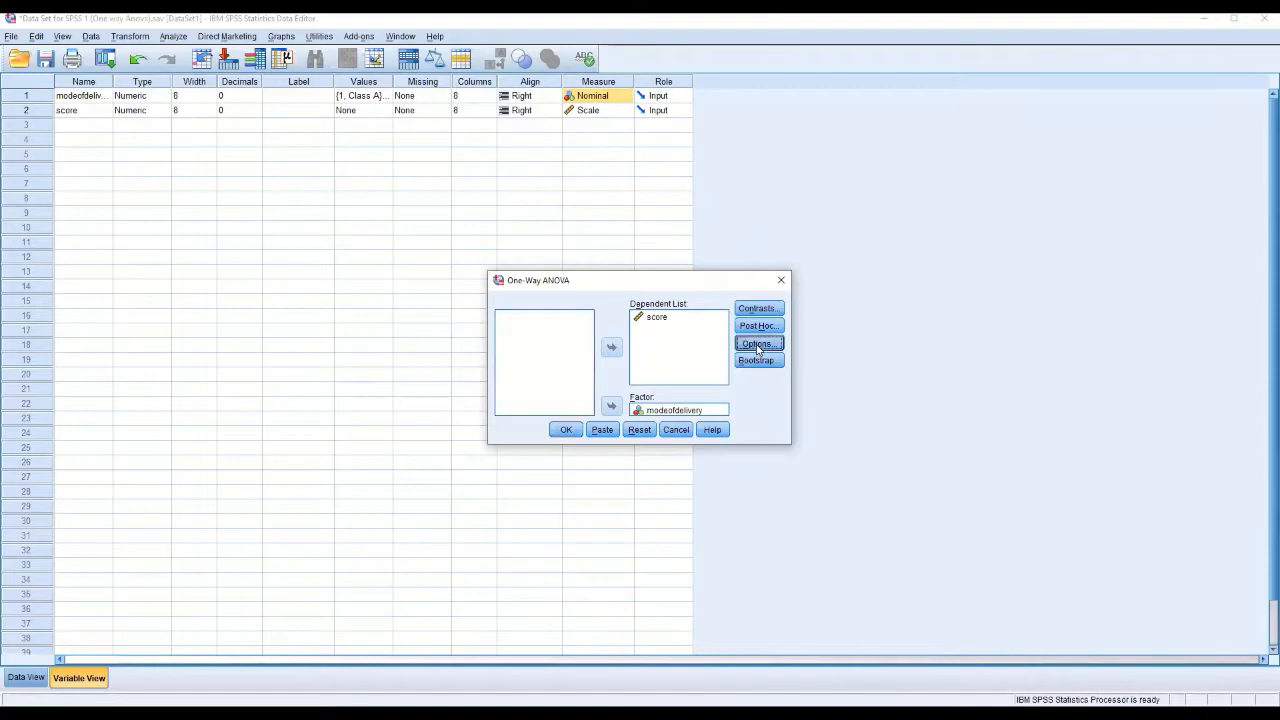
click(587, 299)
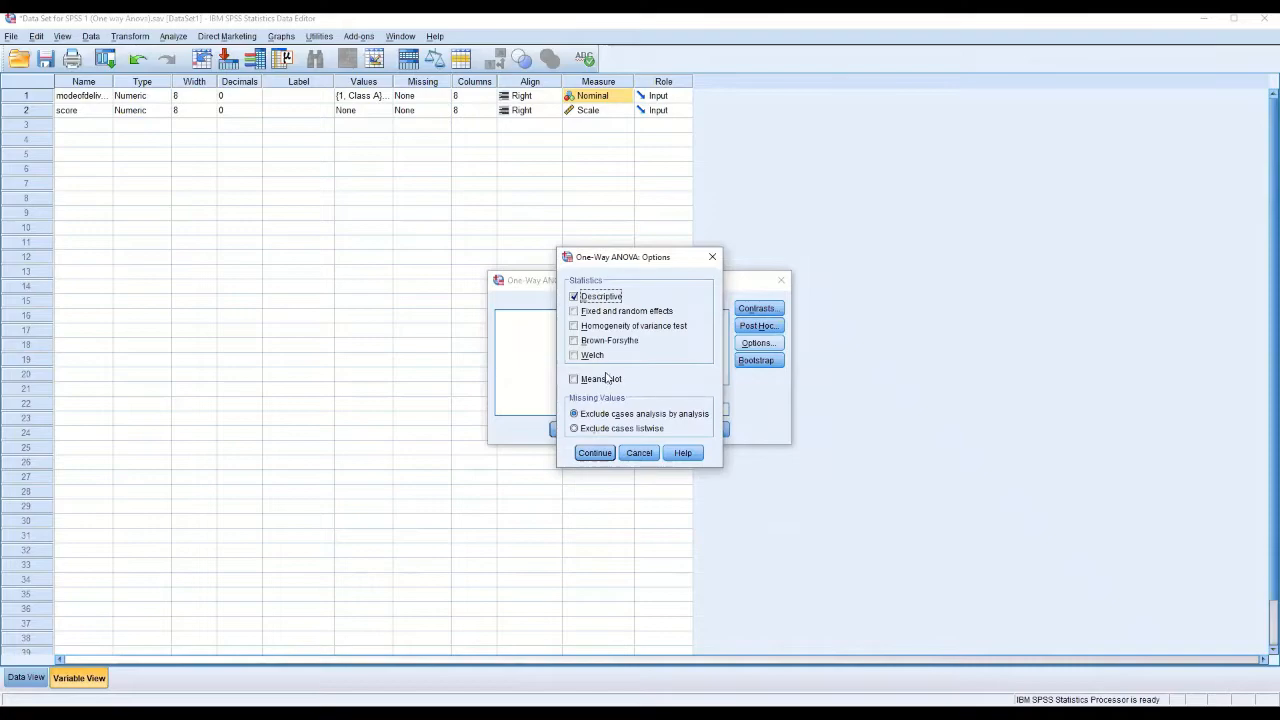
click(595, 453)
Add the Tukey, Bonferroni and LSD post hoc comparisons and run the one-way ANOVA.
click(758, 327)
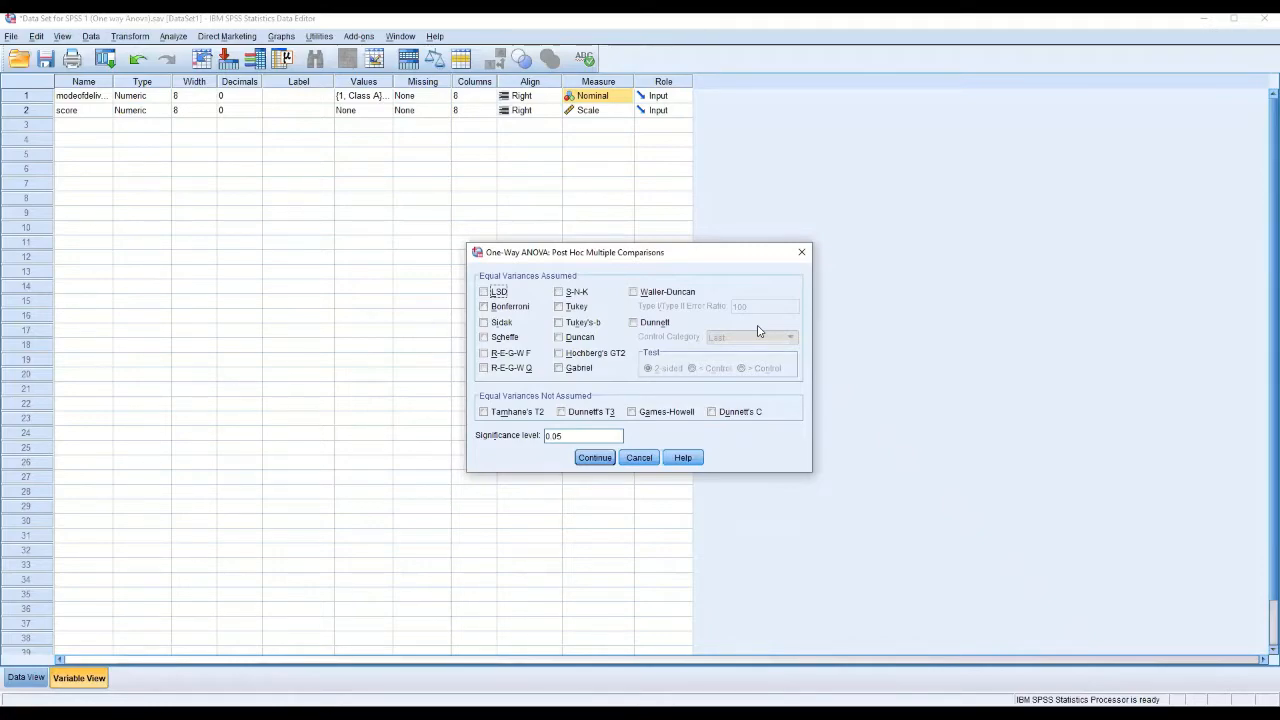
click(560, 307)
click(486, 307)
click(485, 292)
click(598, 458)
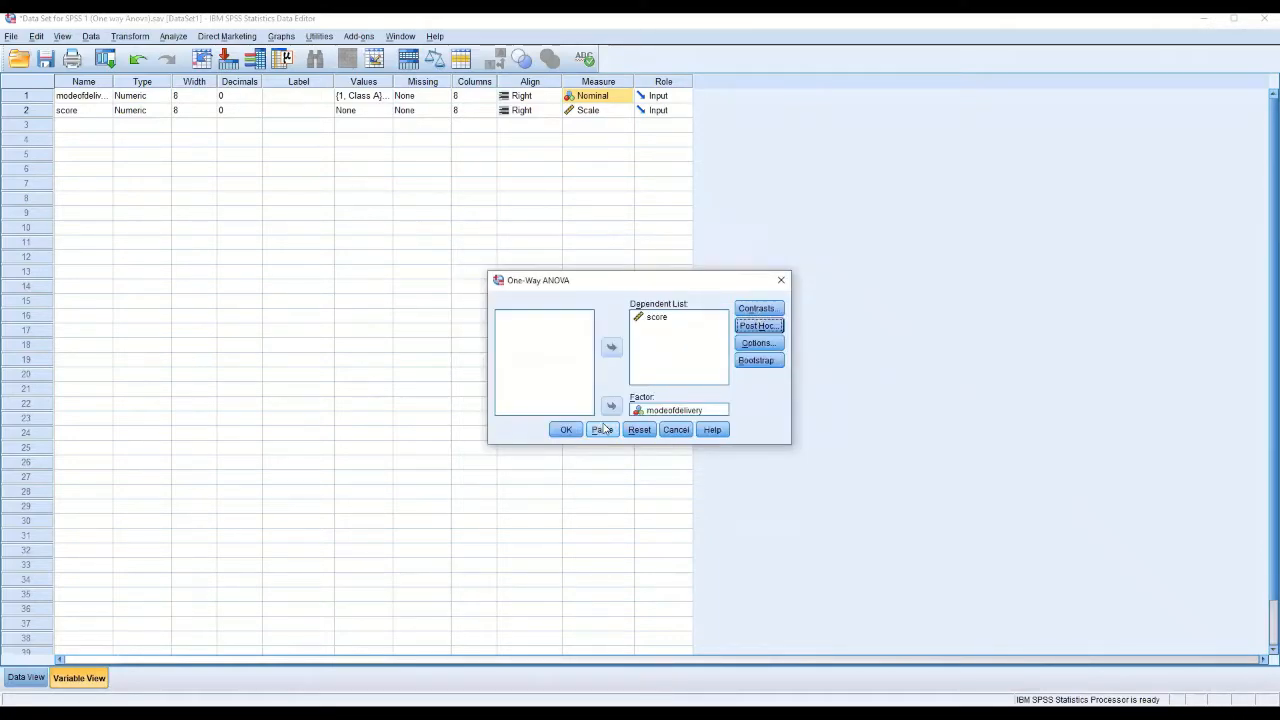
click(567, 430)
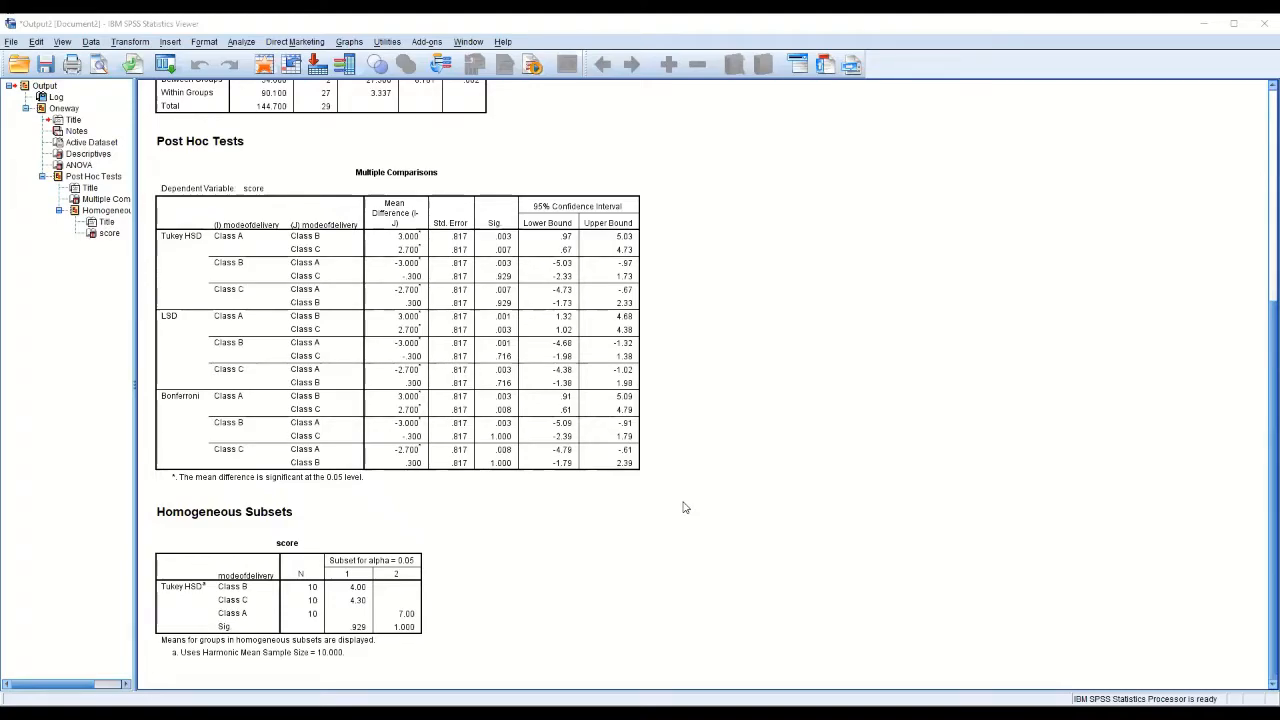
Examine the Descriptives, ANOVA and post hoc Multiple Comparisons tables in the one-way ANOVA output.
scroll(684, 508, up, 6)
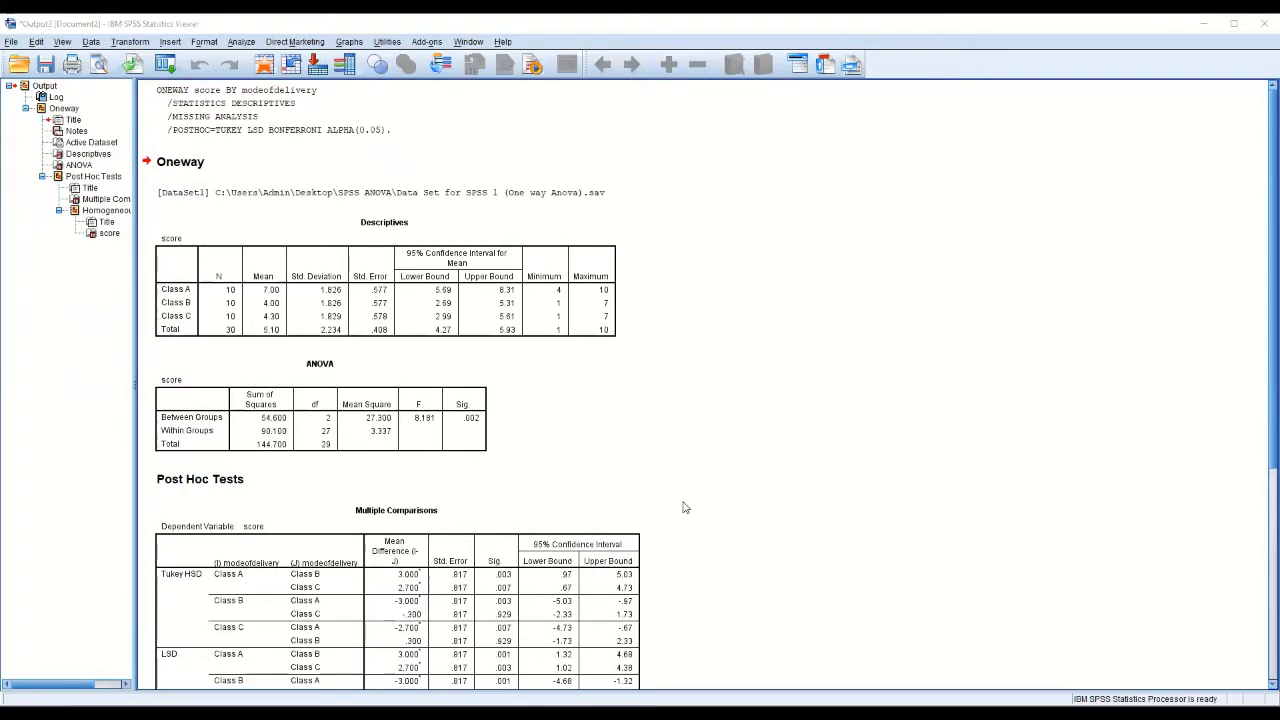
scroll(684, 508, down, 2)
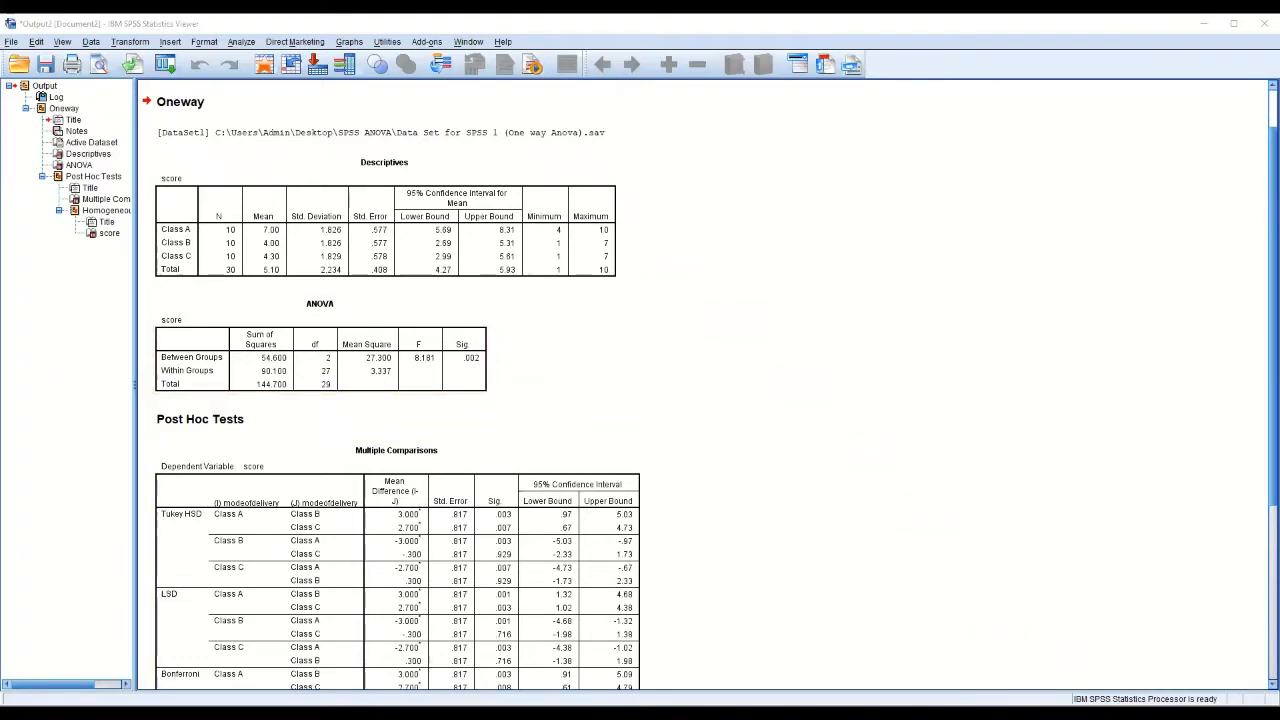
click(430, 377)
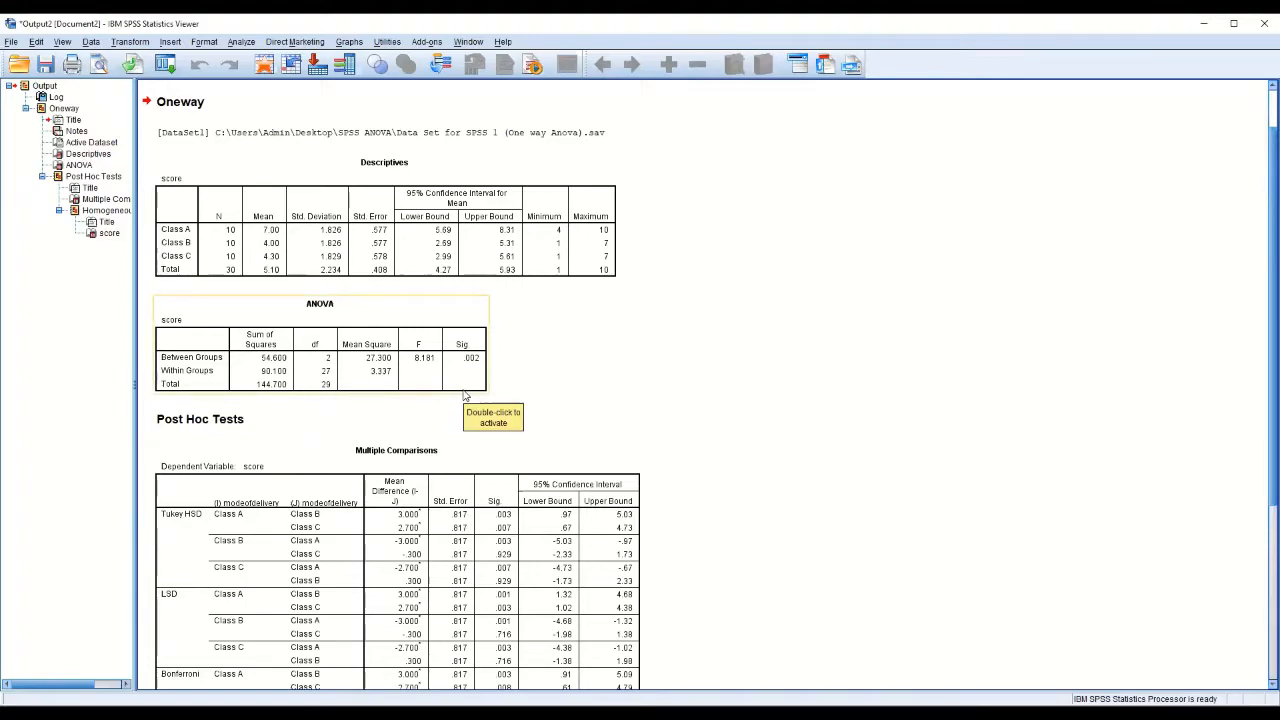
click(295, 445)
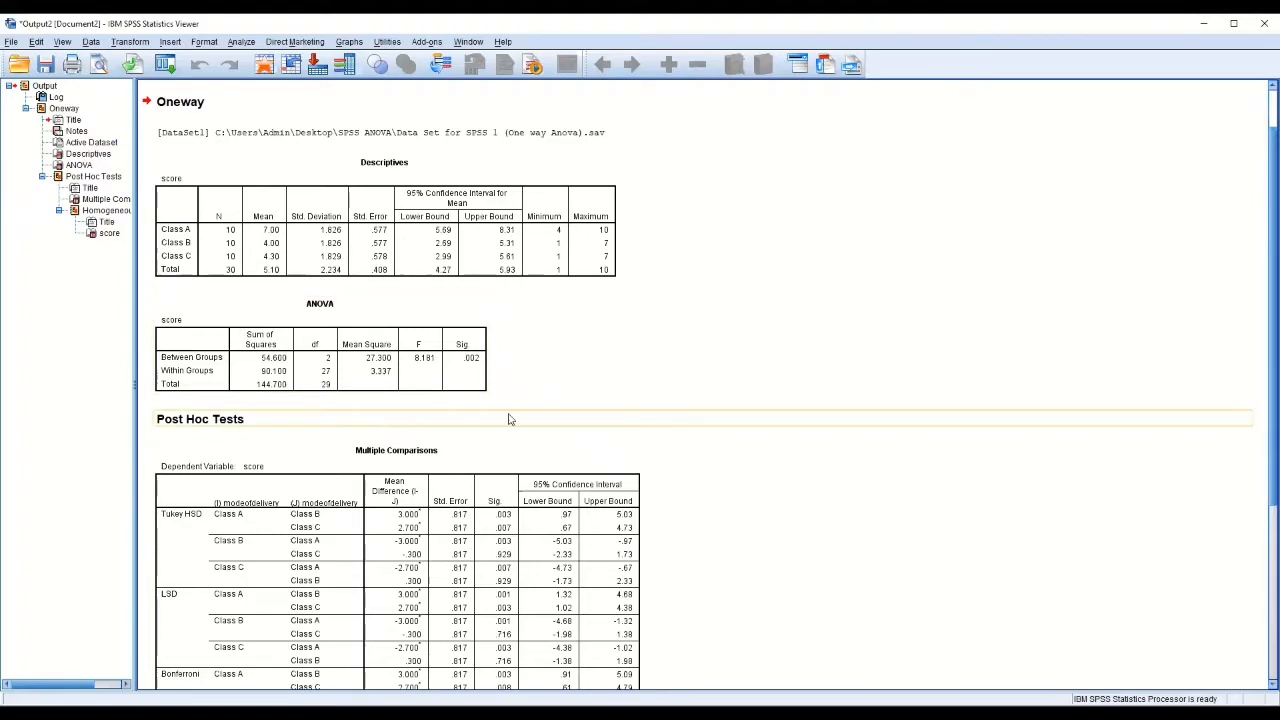
scroll(789, 463, down, 3)
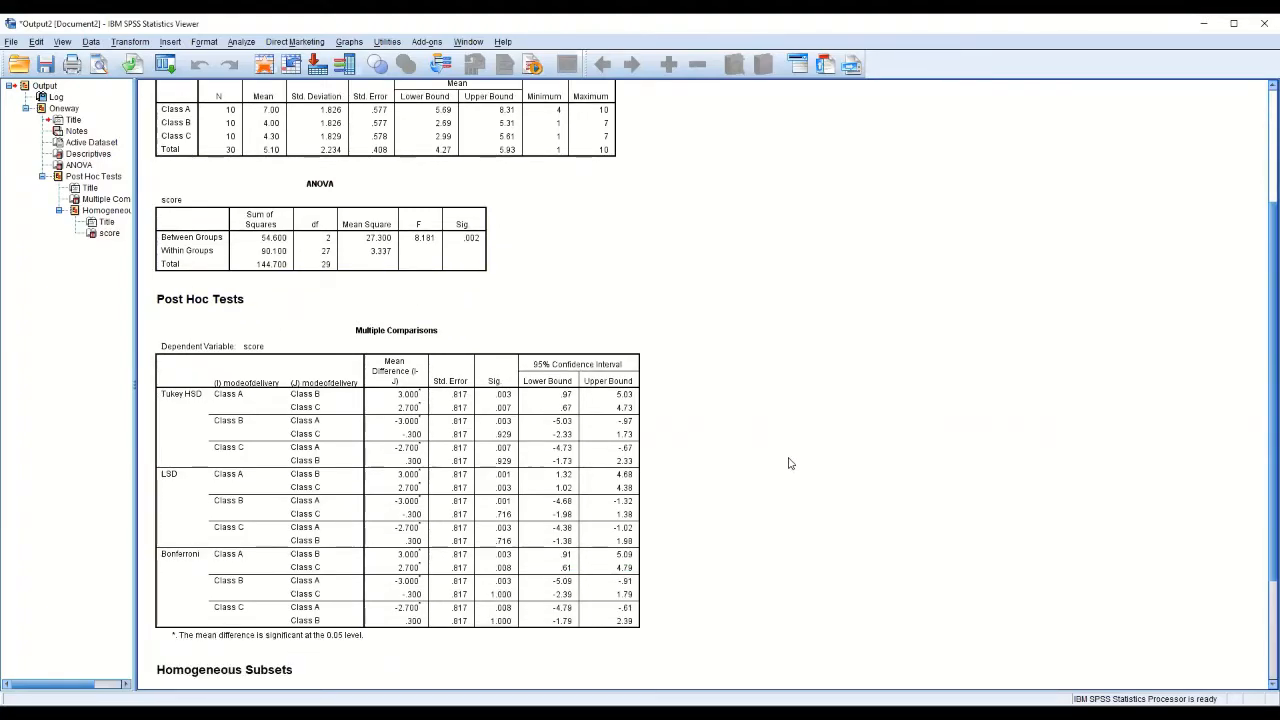
scroll(789, 463, down, 3)
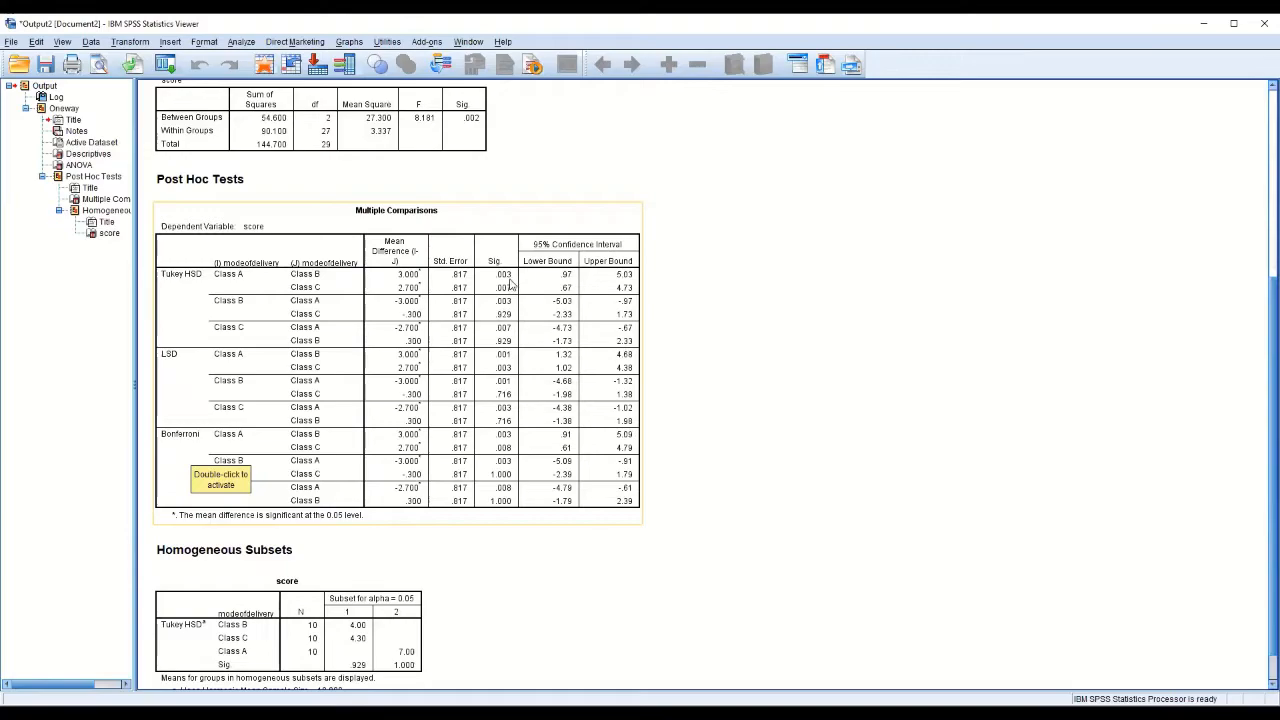
click(321, 282)
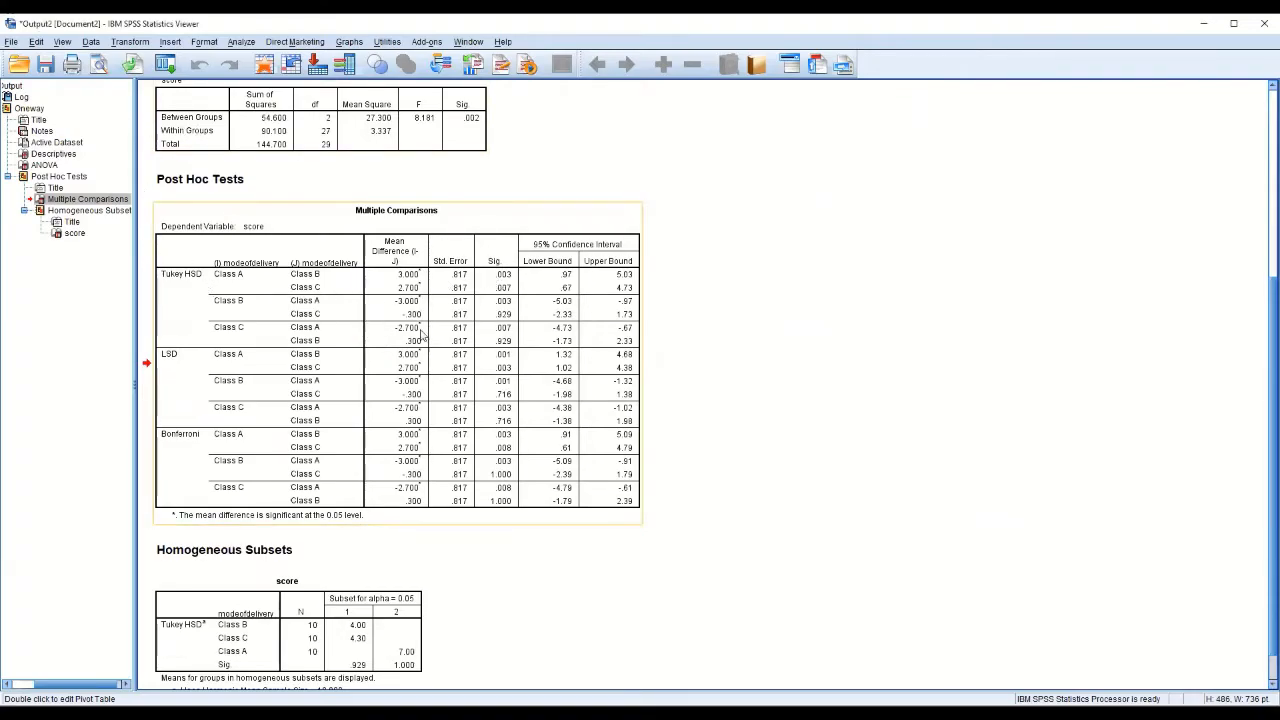
double_click(546, 282)
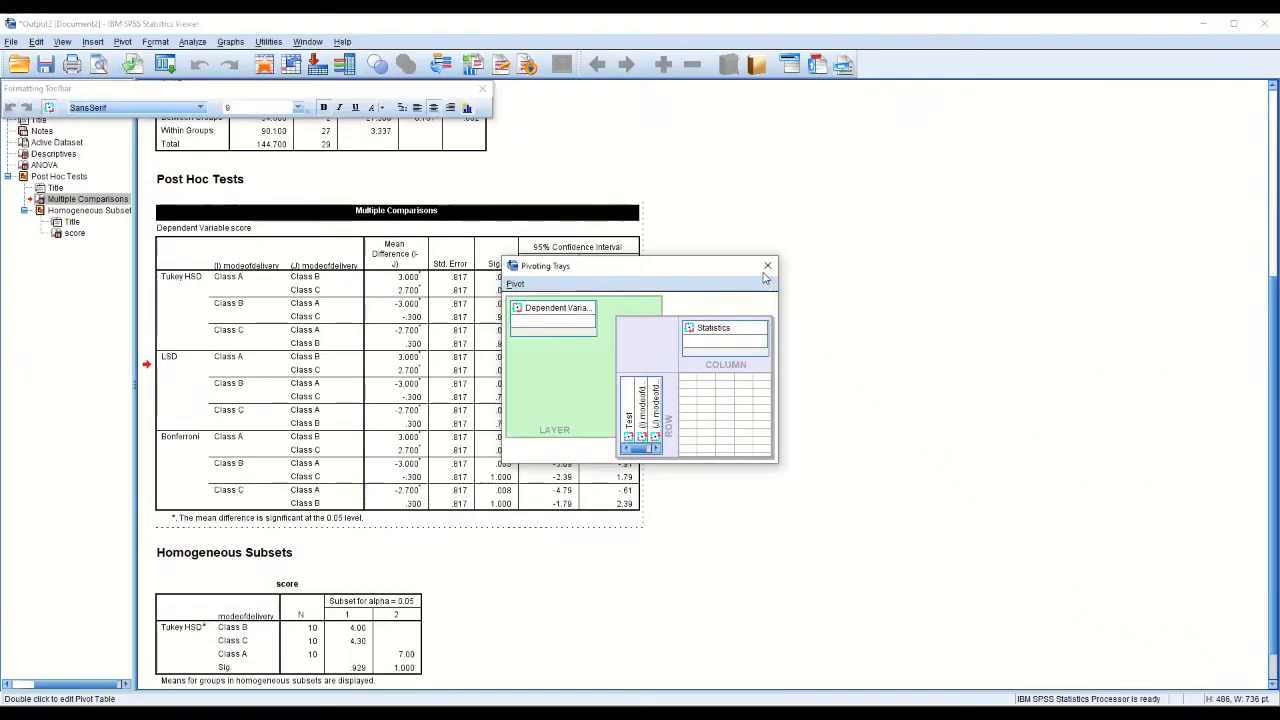
click(731, 291)
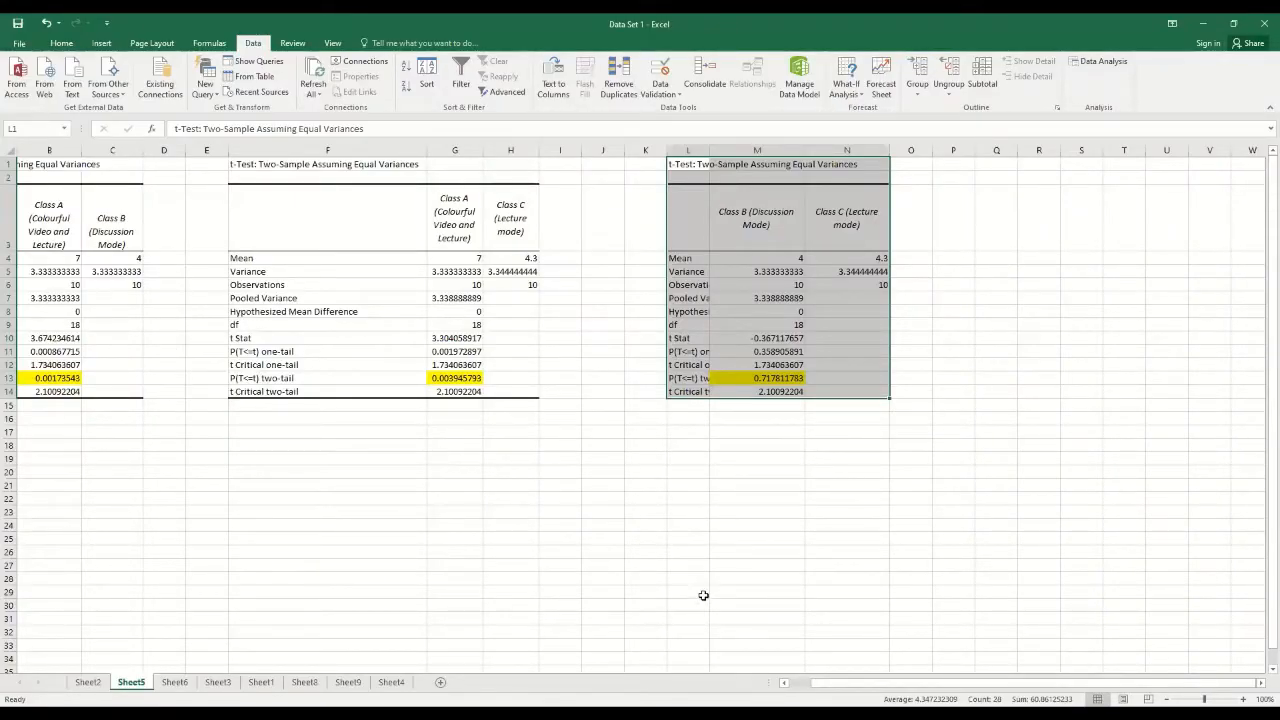
View the two-sample t-test results on Sheet5 of the Excel workbook and open the test scores on Sheet1.
drag(834, 685, 811, 686)
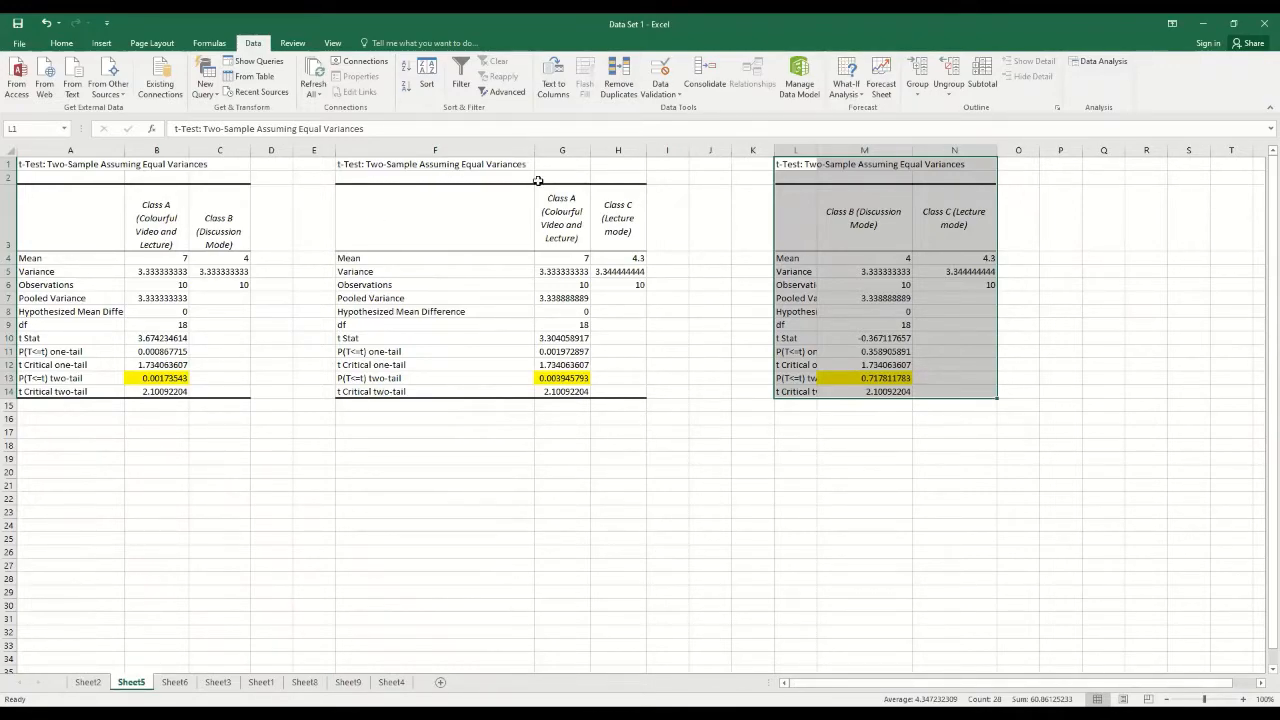
click(218, 682)
click(261, 682)
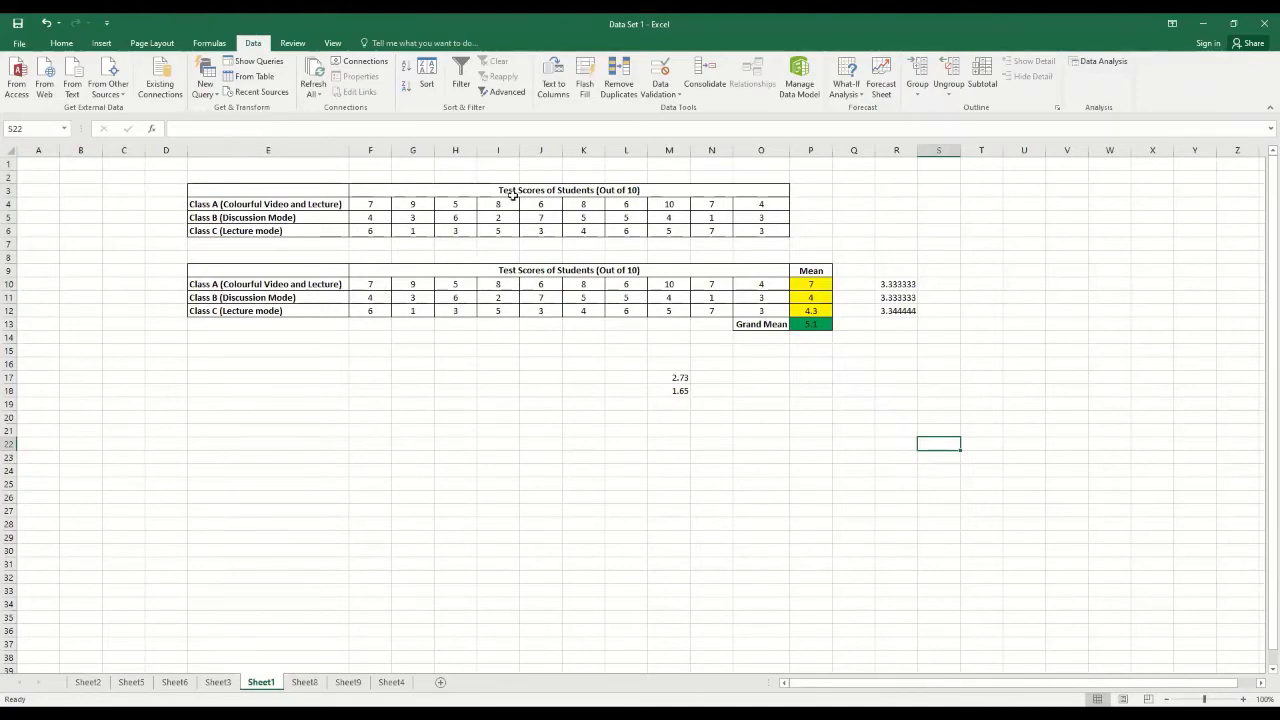
click(1095, 63)
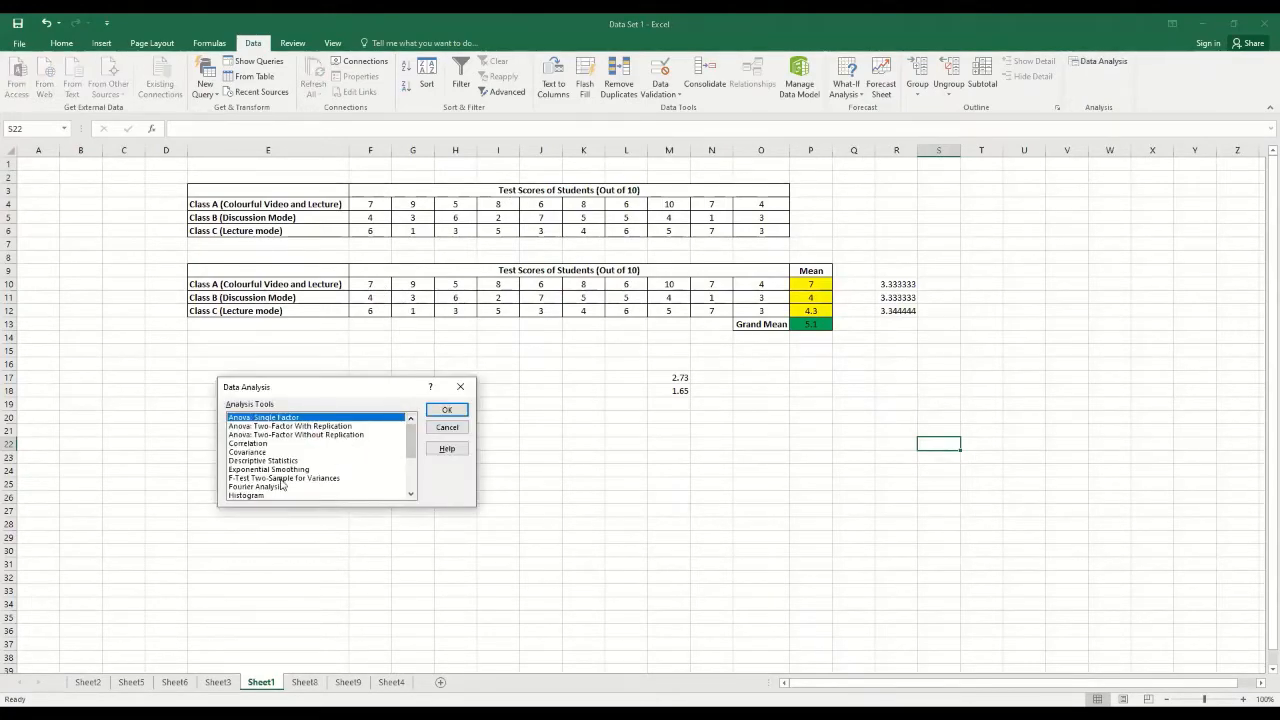
drag(410, 447, 409, 487)
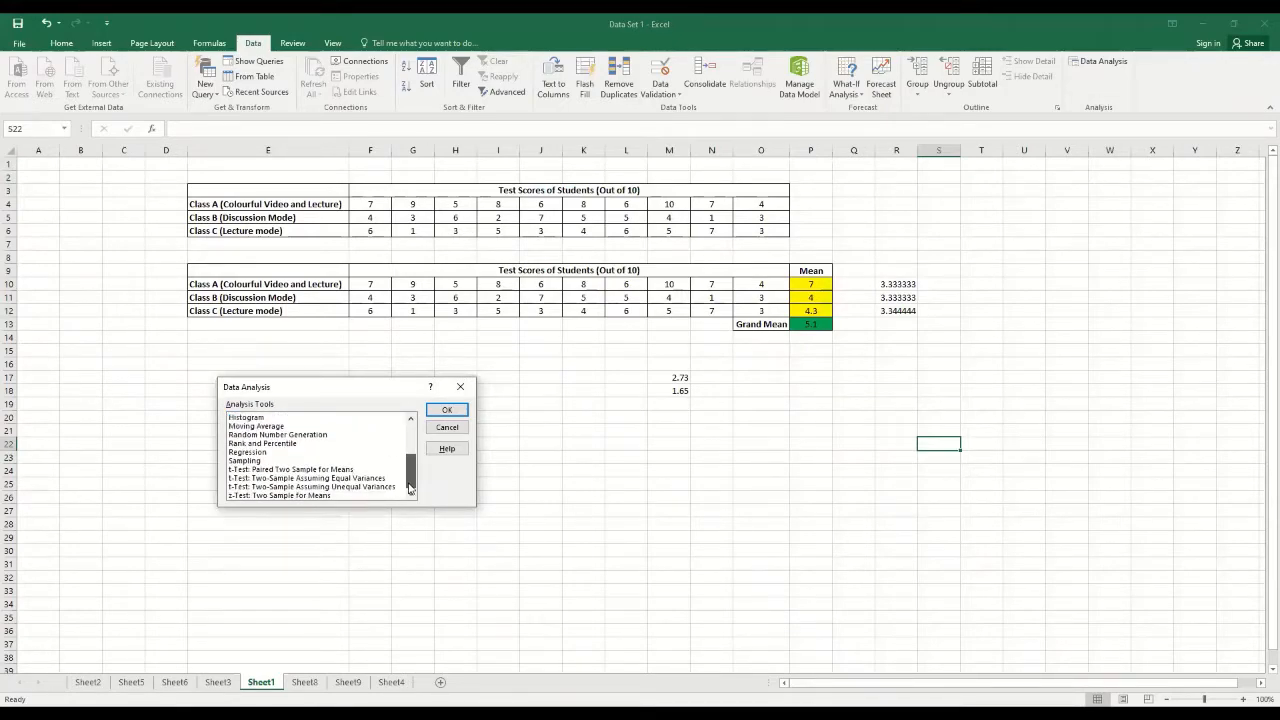
click(340, 478)
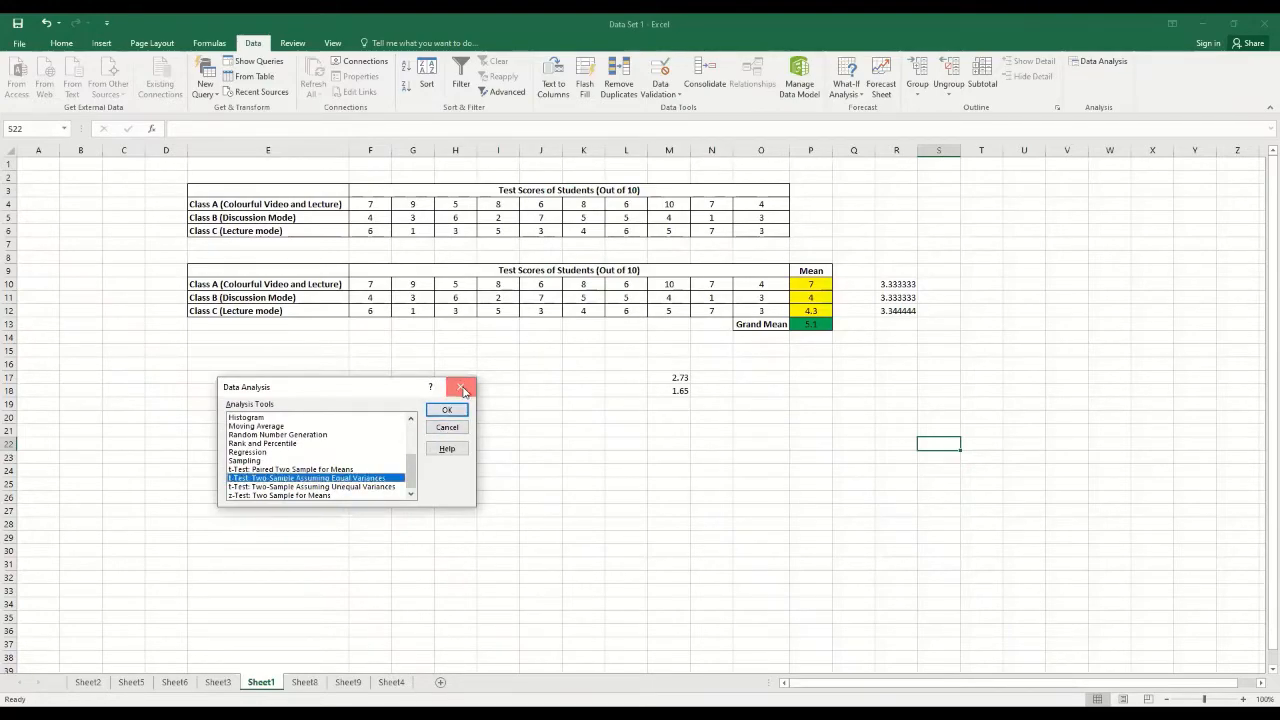
click(460, 386)
Return to Sheet5 and check which type of t-test was used for the class comparisons.
click(217, 682)
click(174, 683)
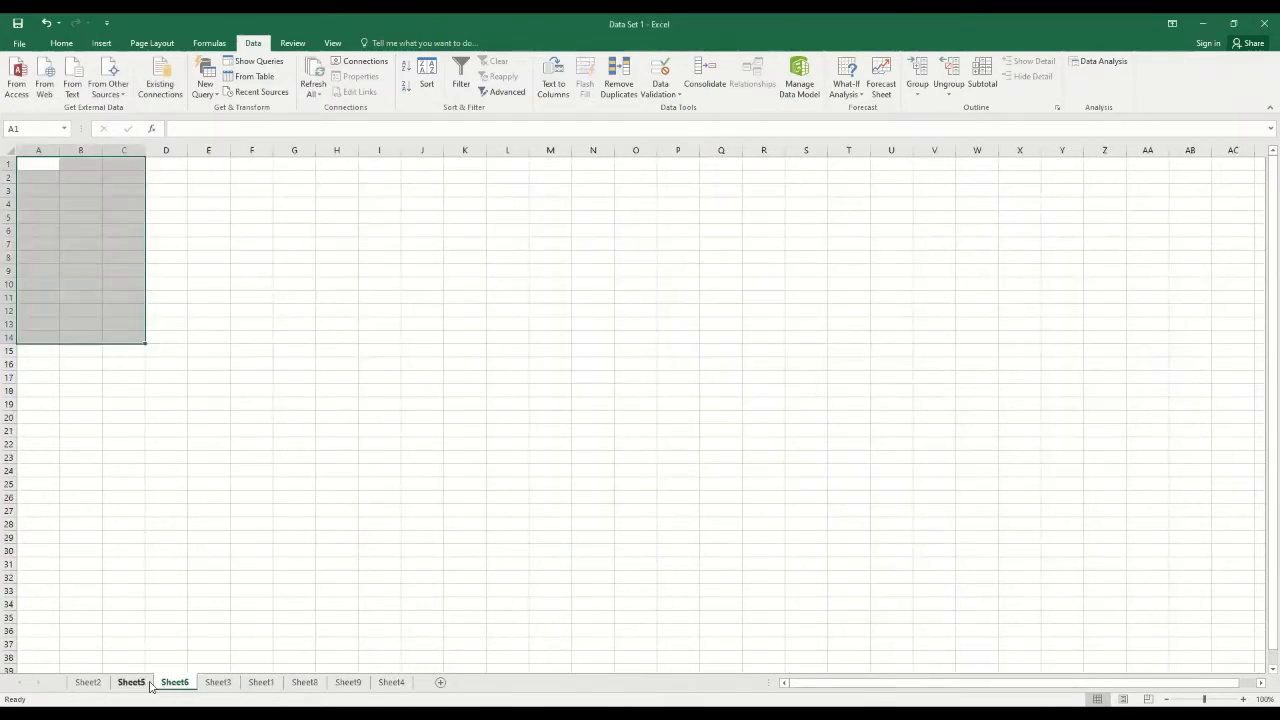
click(131, 682)
click(466, 165)
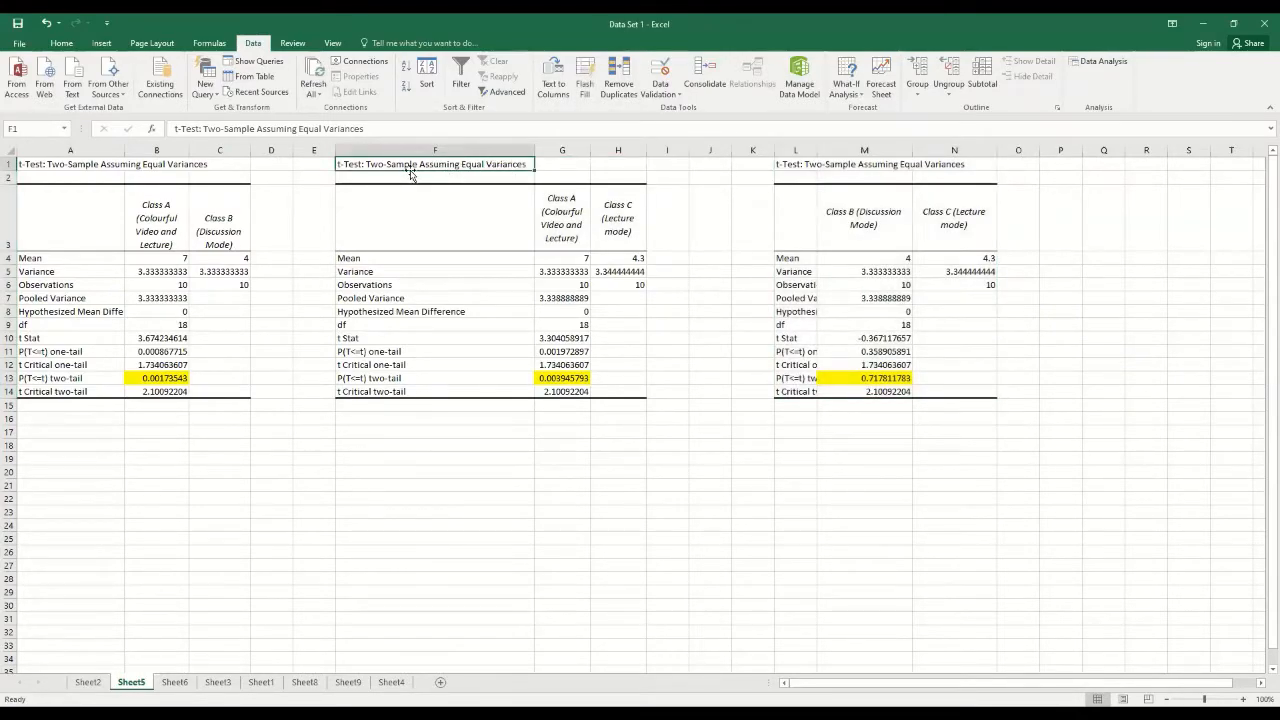
Start a t-Test: Two-Sample Assuming Equal Variances analysis on Sheet1, keeping the score tables visible.
click(260, 682)
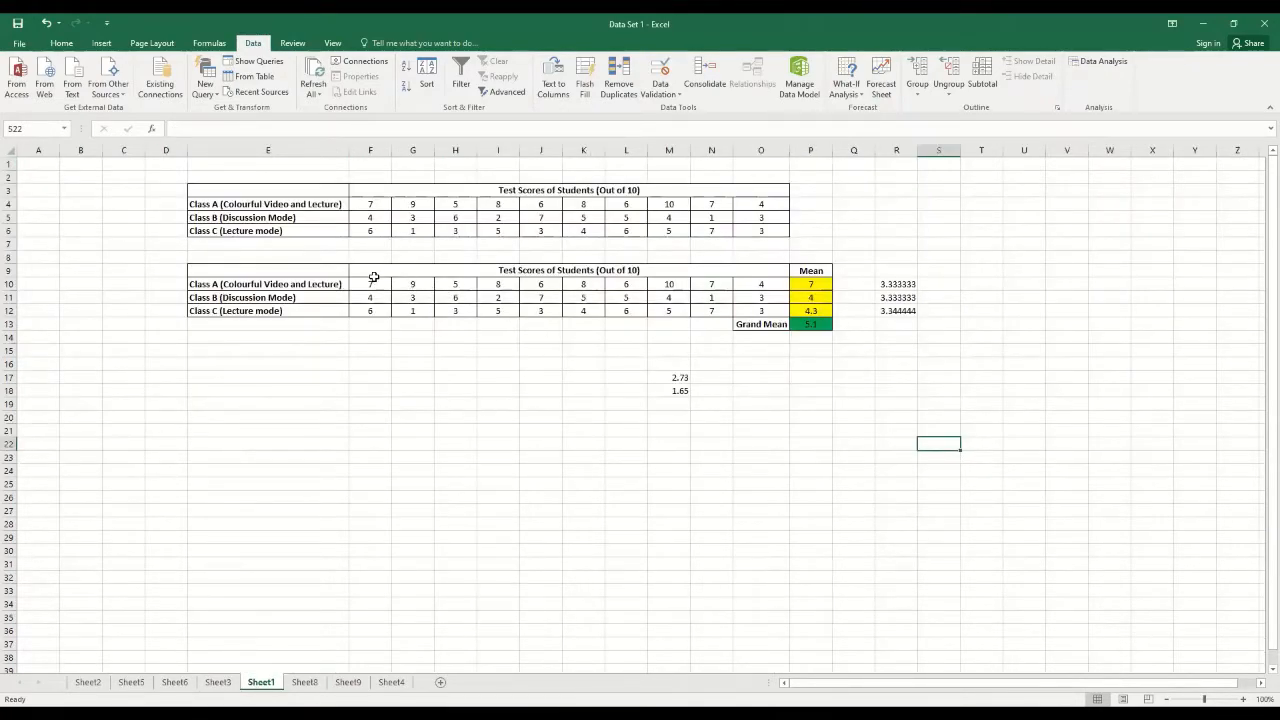
click(1100, 61)
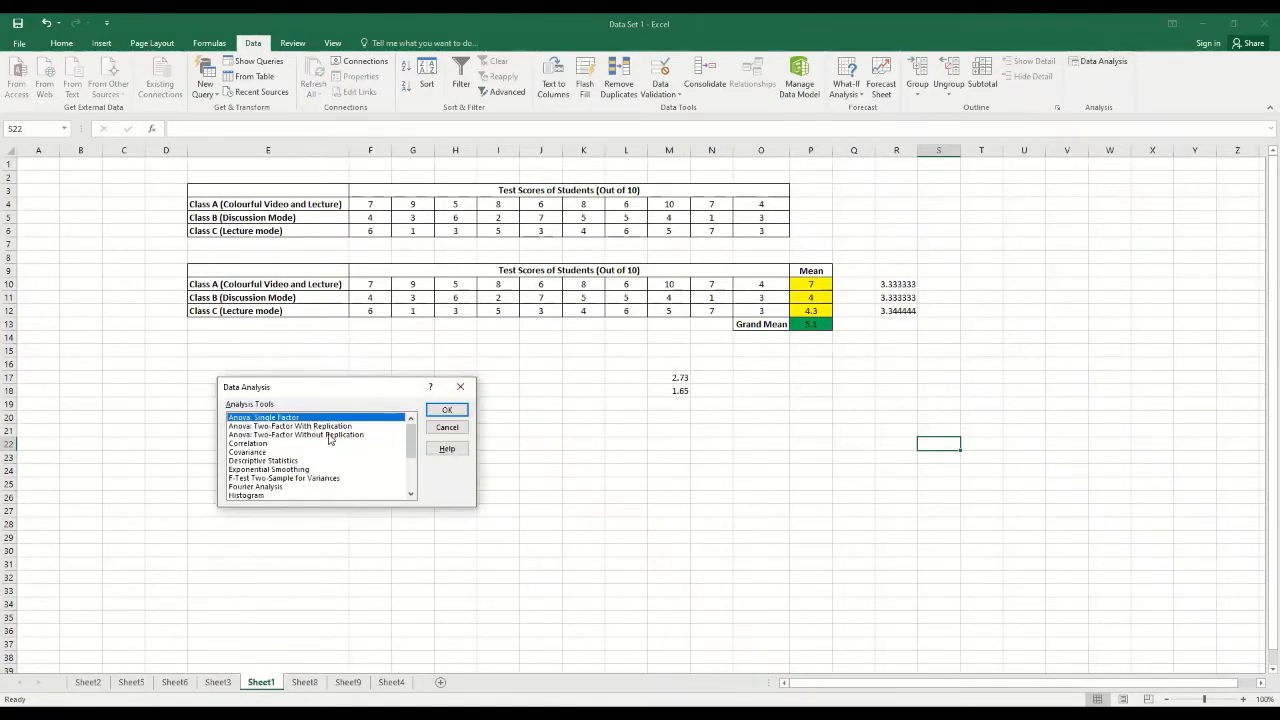
scroll(330, 440, down, 3)
click(315, 479)
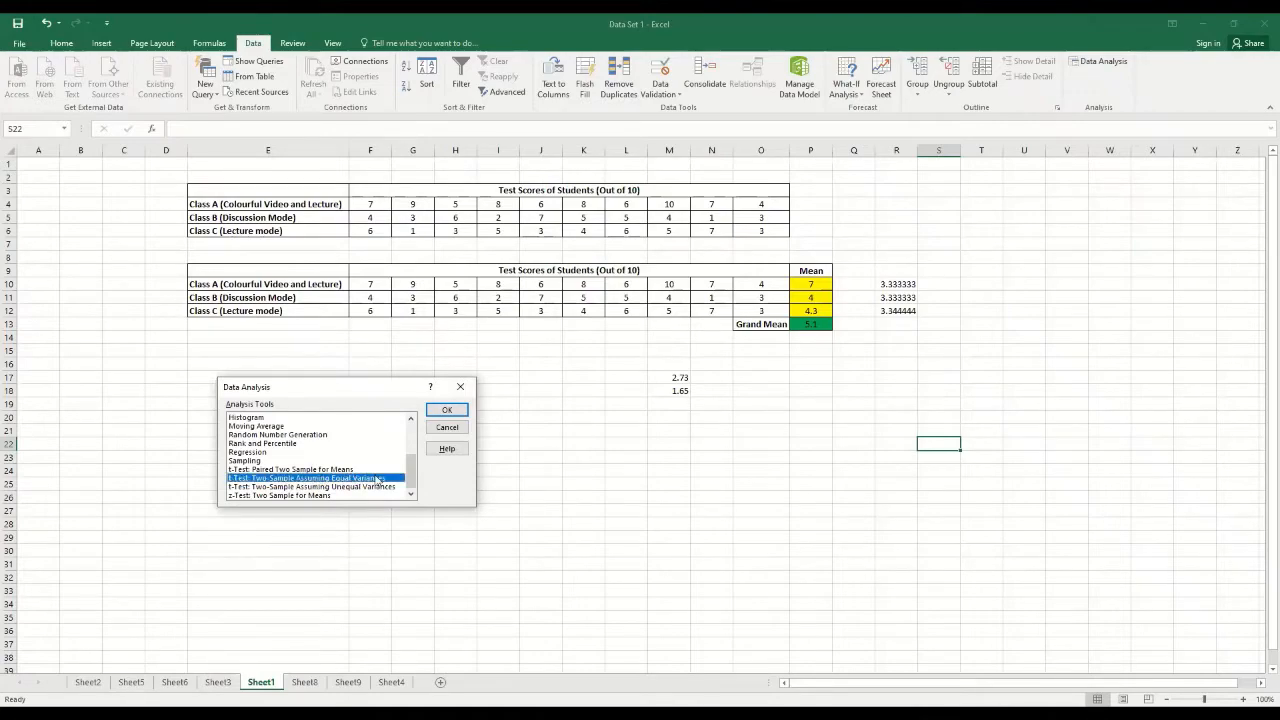
click(446, 412)
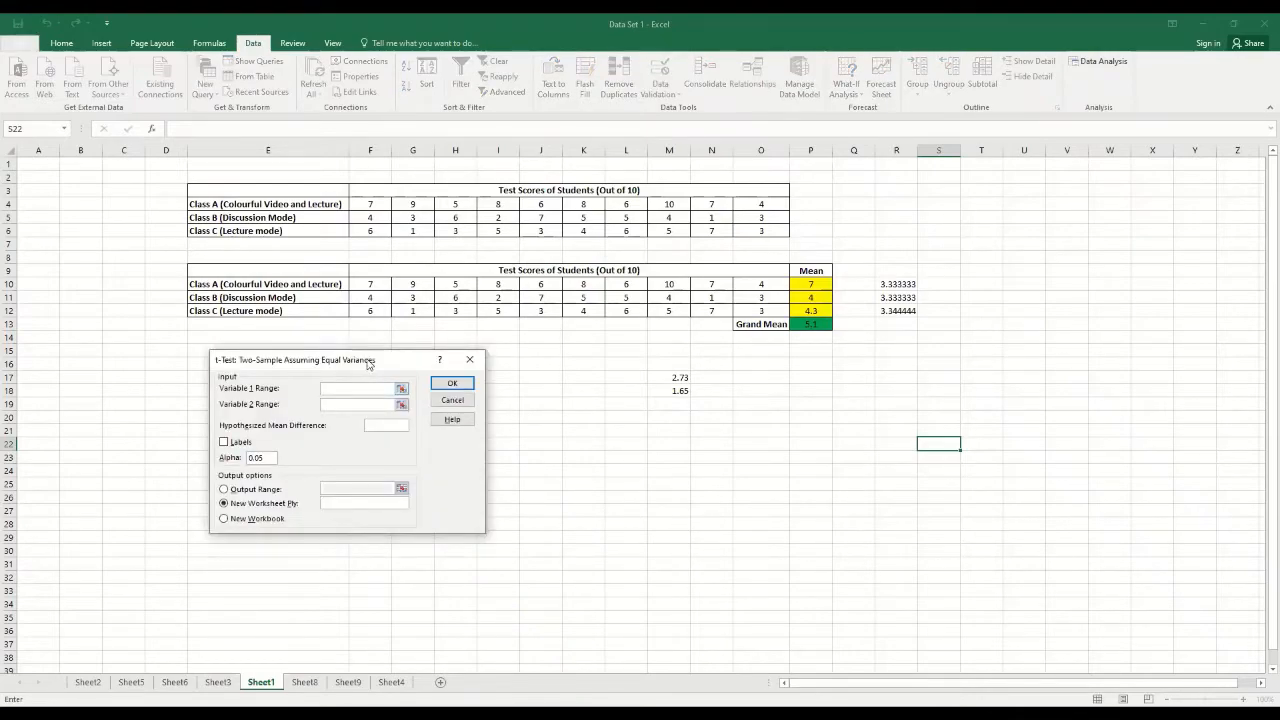
drag(367, 362, 337, 398)
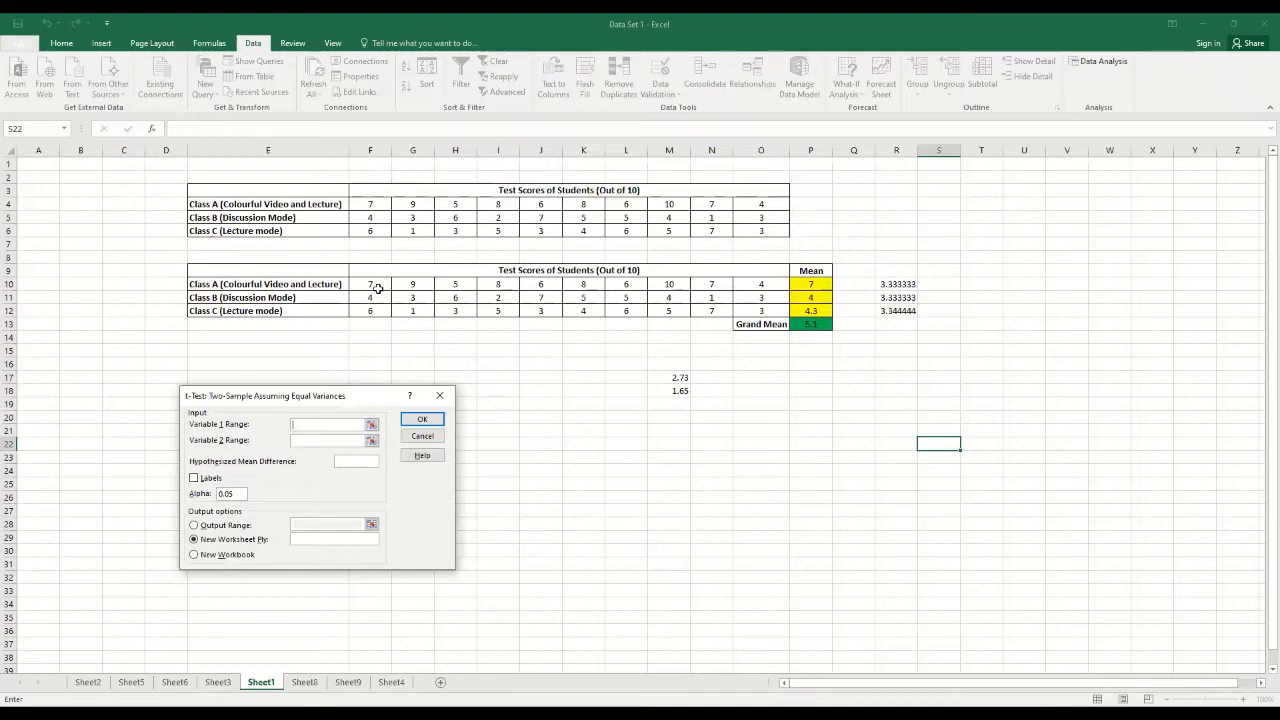
drag(300, 284, 769, 285)
click(275, 295)
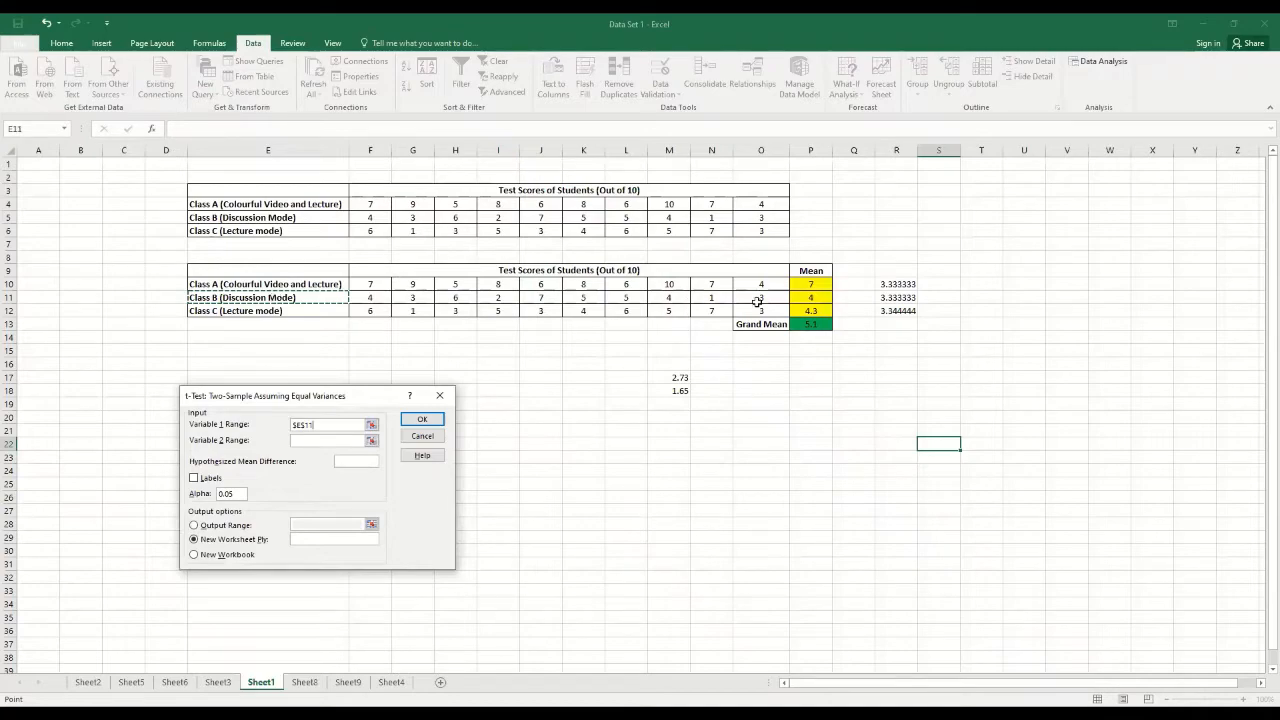
key(ctrl+shift+Right)
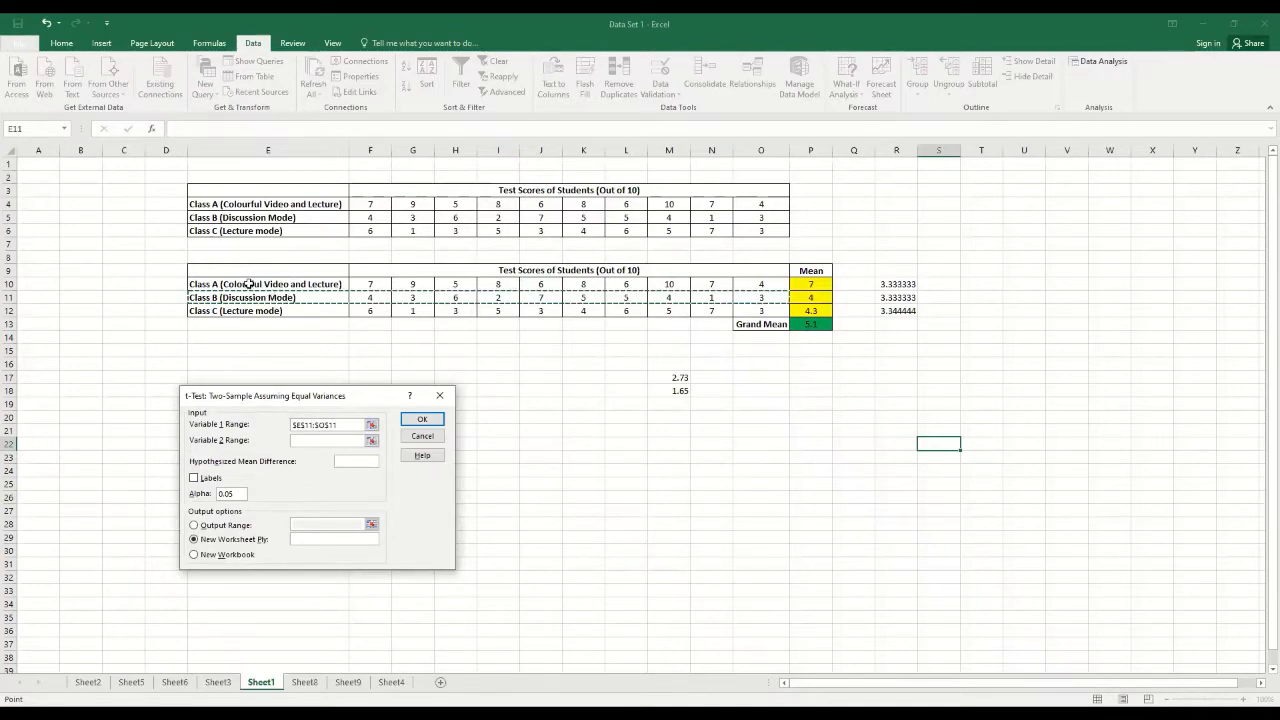
Run the t-test with Class A's E10:O10 as Variable 1, Class B's E11:O11 as Variable 2, Labels included, and output on a new worksheet.
click(300, 285)
drag(300, 285, 760, 283)
click(307, 442)
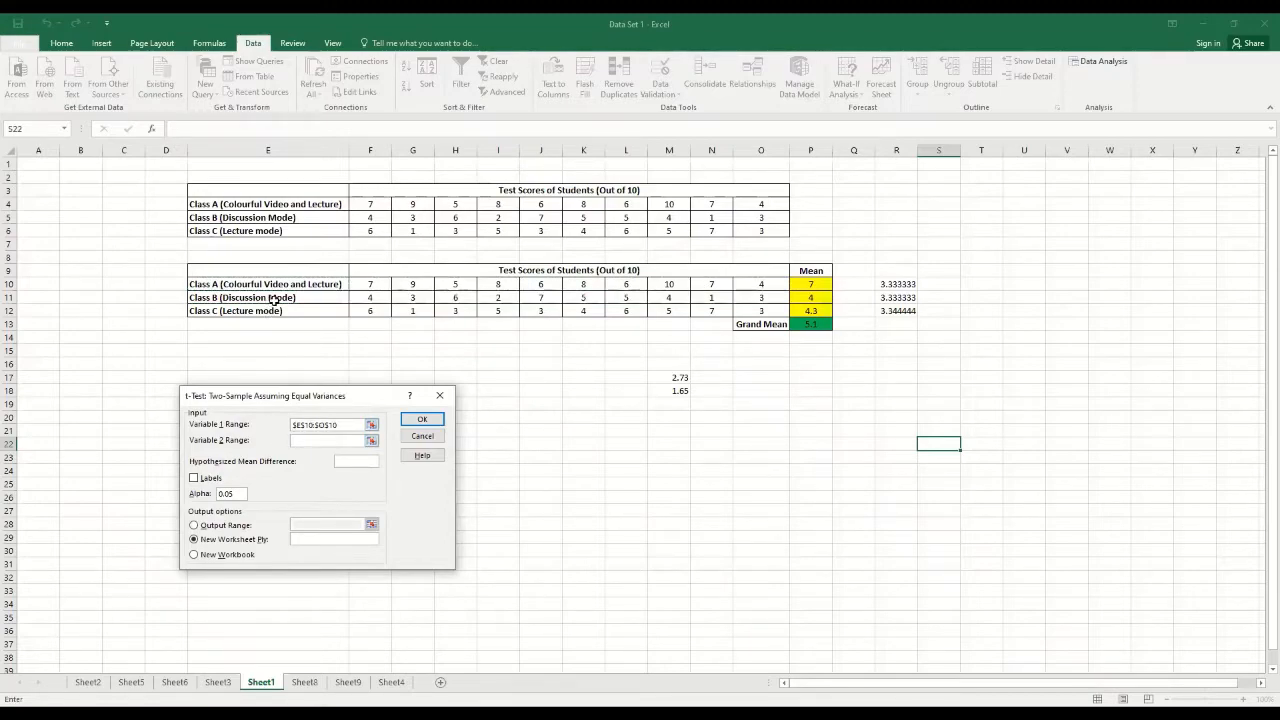
drag(300, 297, 760, 297)
click(195, 479)
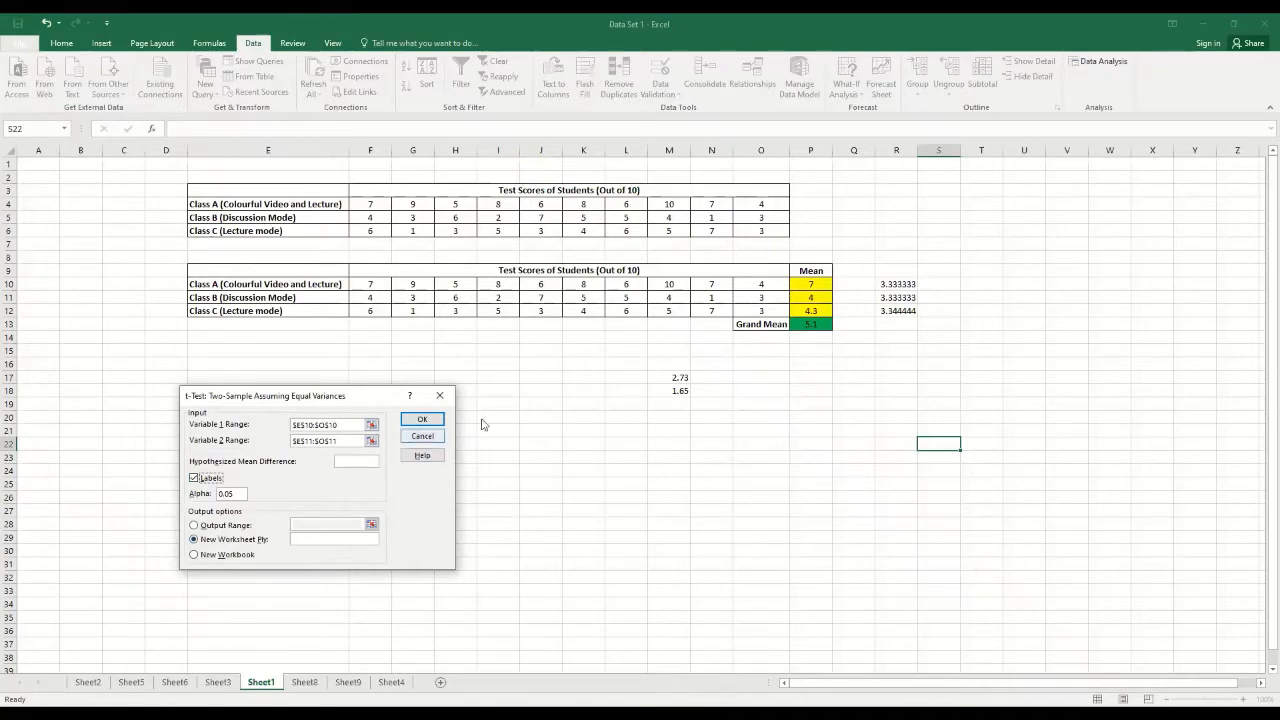
click(422, 419)
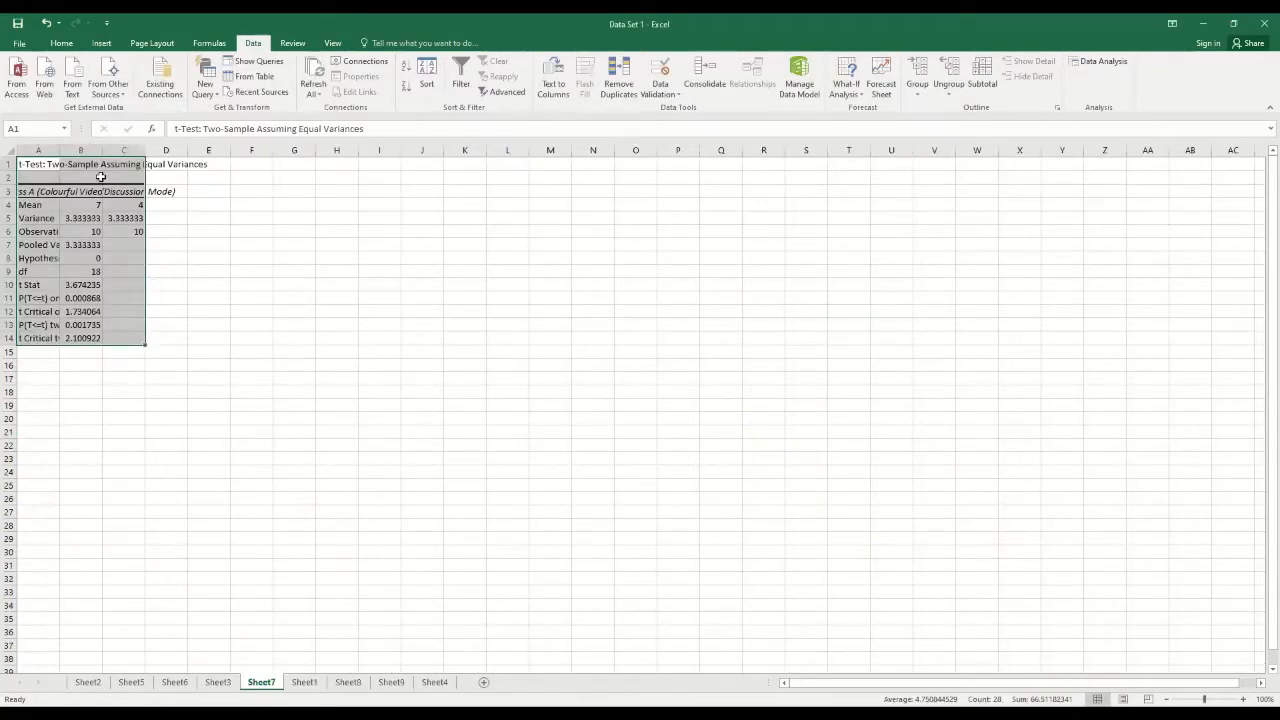
Fit the widths of columns A, B and C to the new t-test output and check its class headings.
click(65, 151)
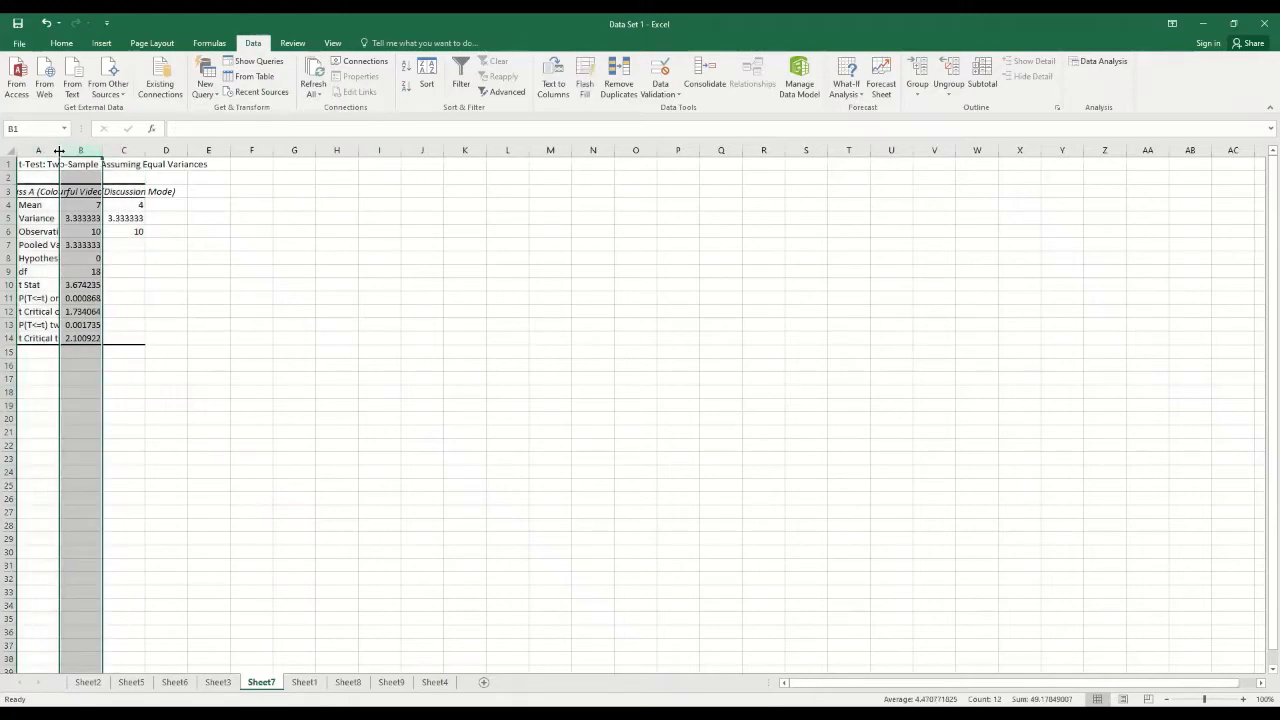
double_click(59, 150)
double_click(259, 150)
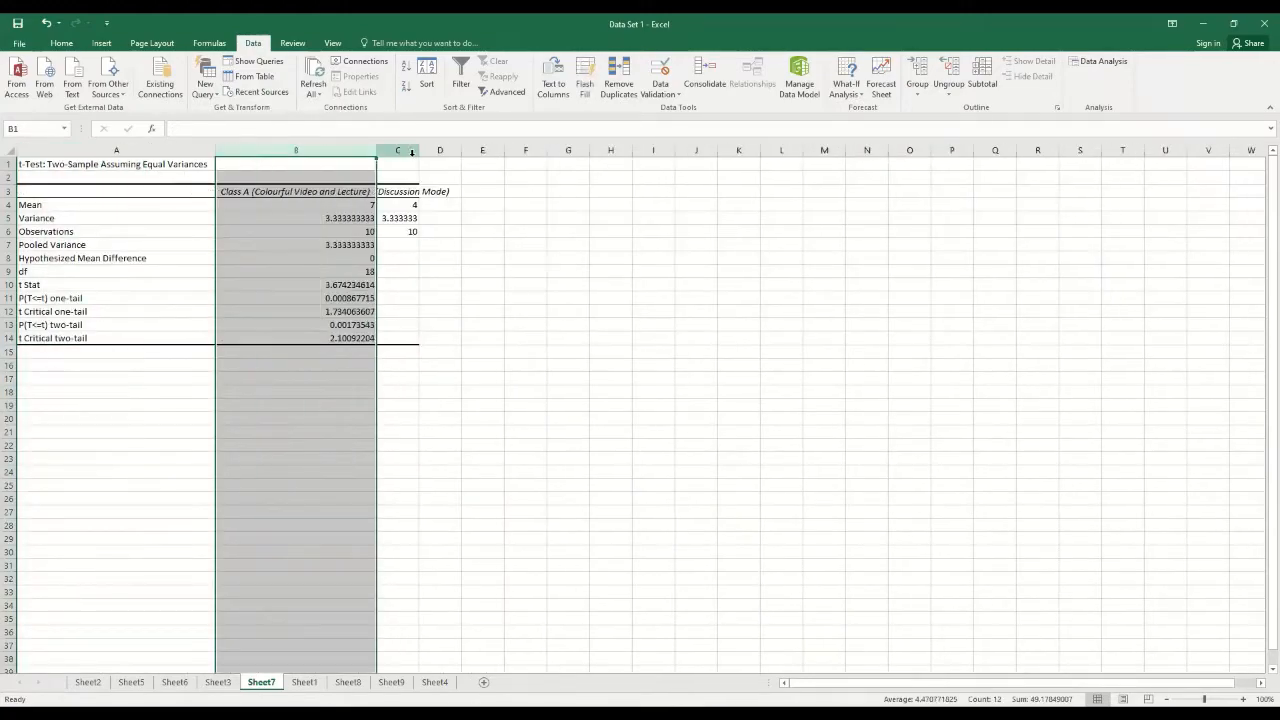
double_click(419, 150)
click(282, 192)
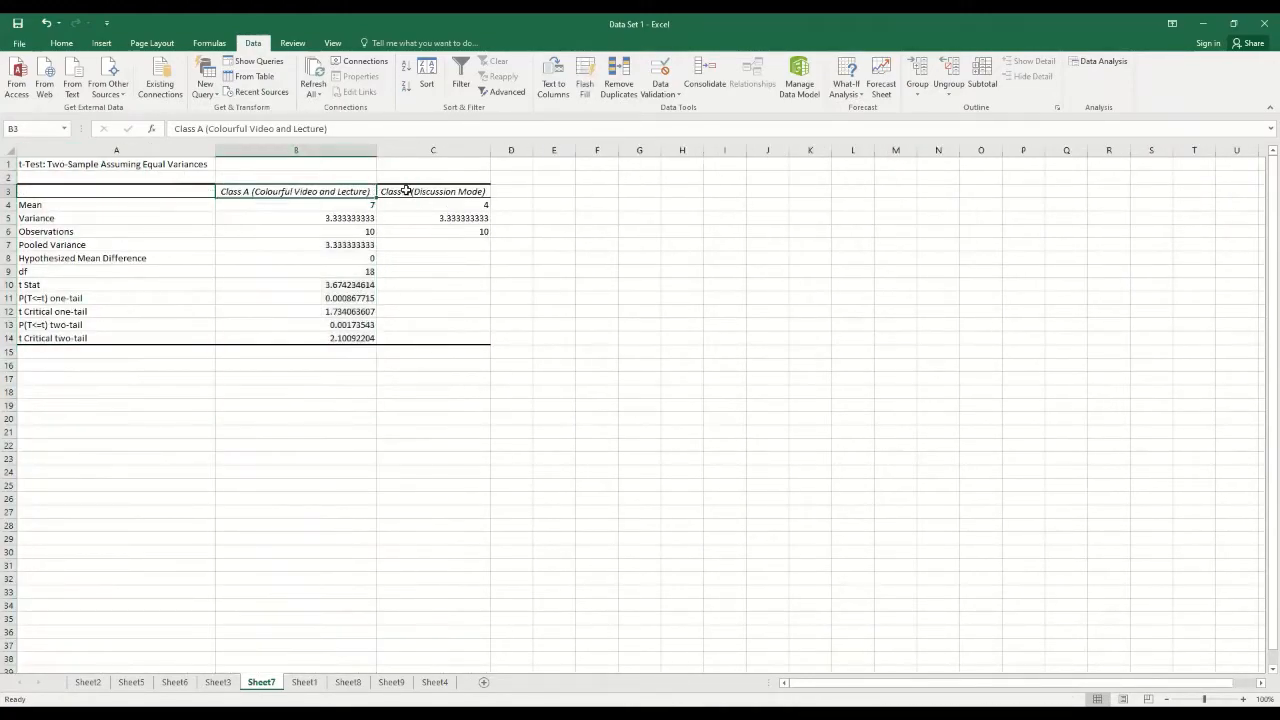
click(390, 190)
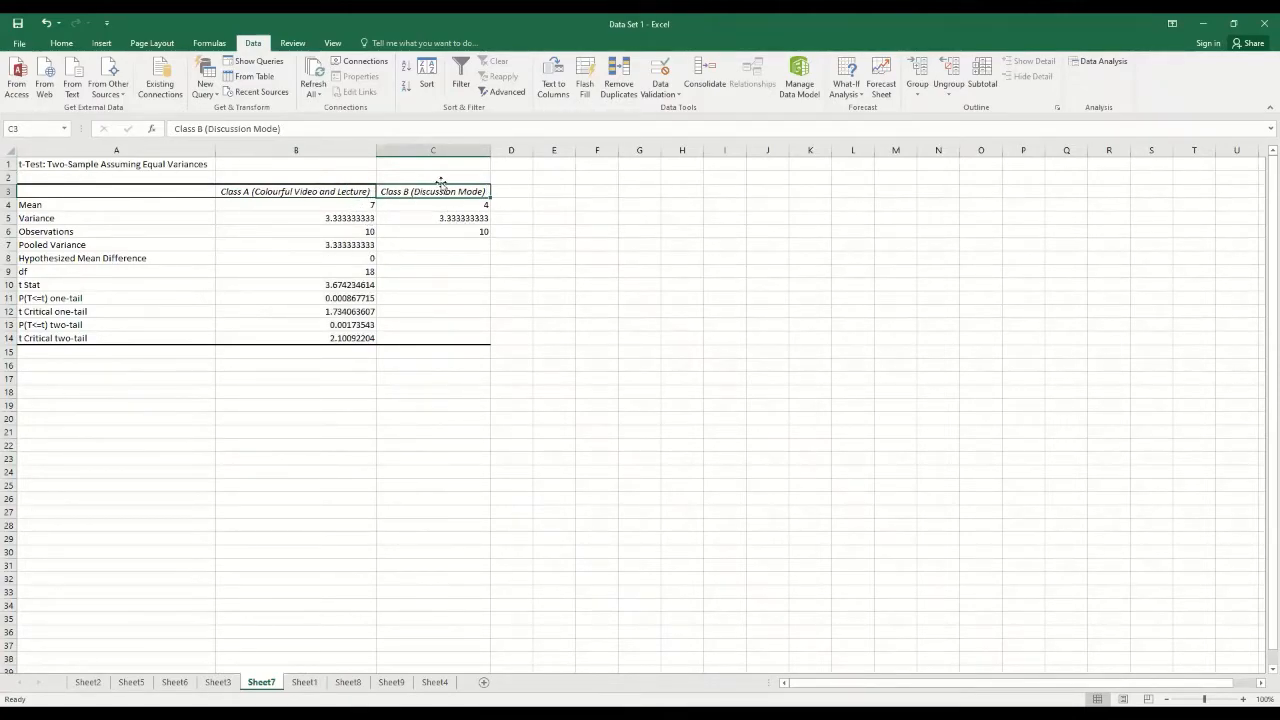
Examine the class pairs compared in the three t-tests on Sheet5 and their highlighted two-tail P values.
click(96, 688)
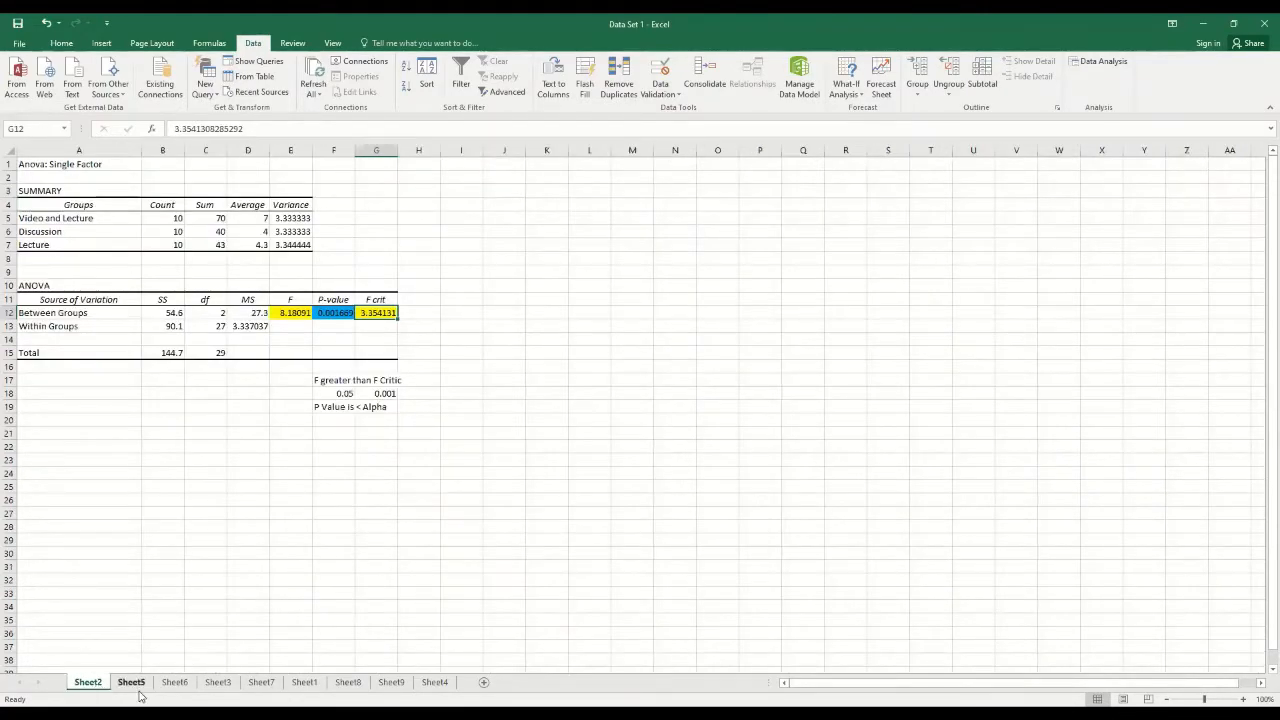
click(137, 690)
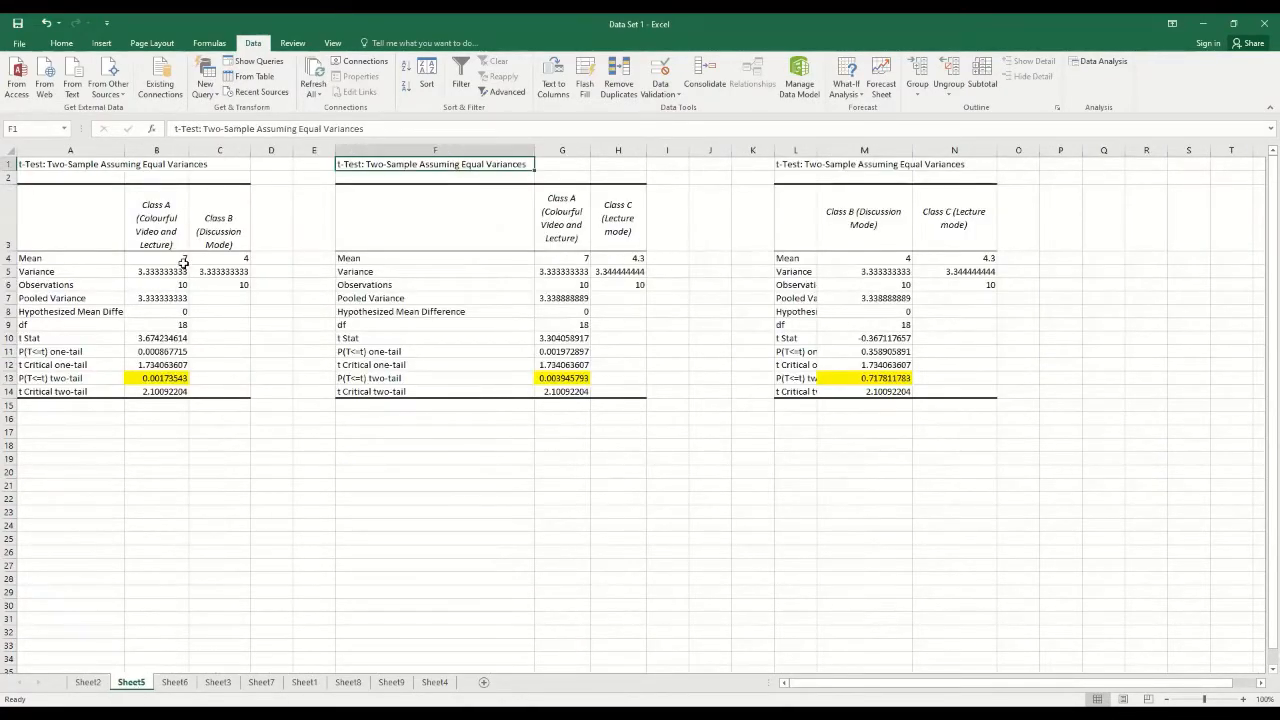
click(220, 220)
click(576, 220)
click(616, 220)
click(852, 216)
click(940, 217)
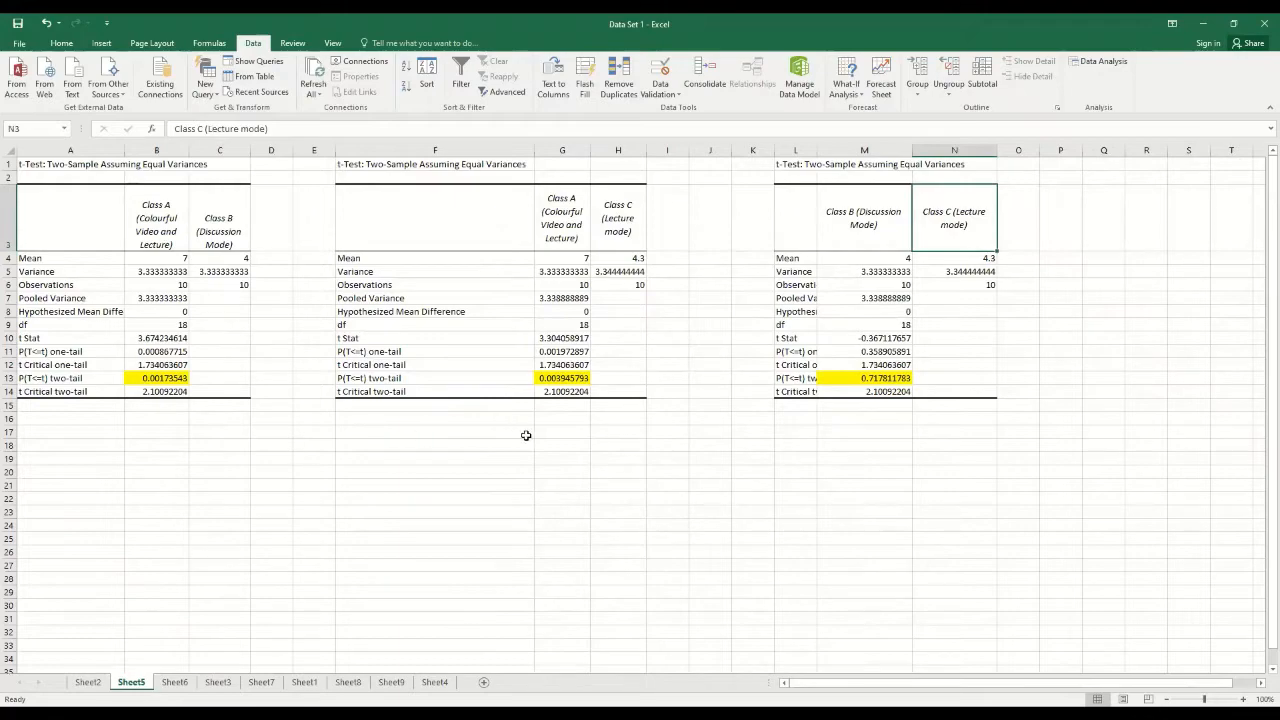
click(564, 430)
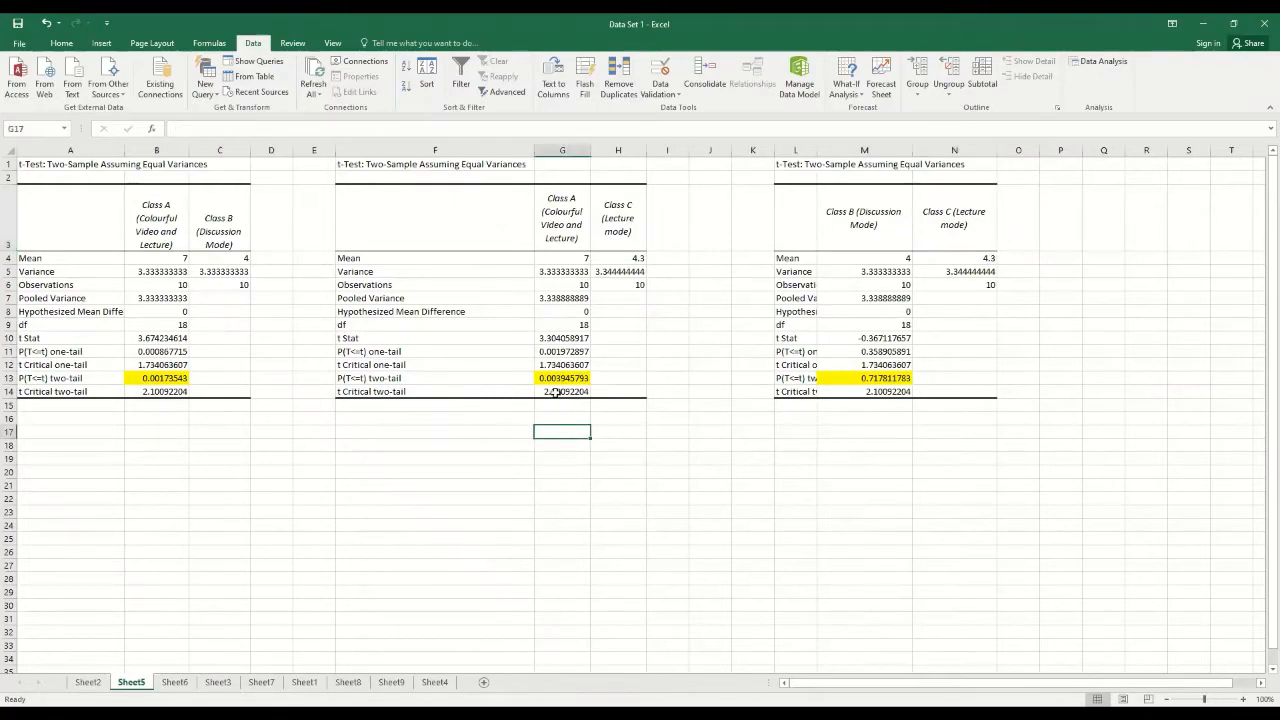
click(170, 378)
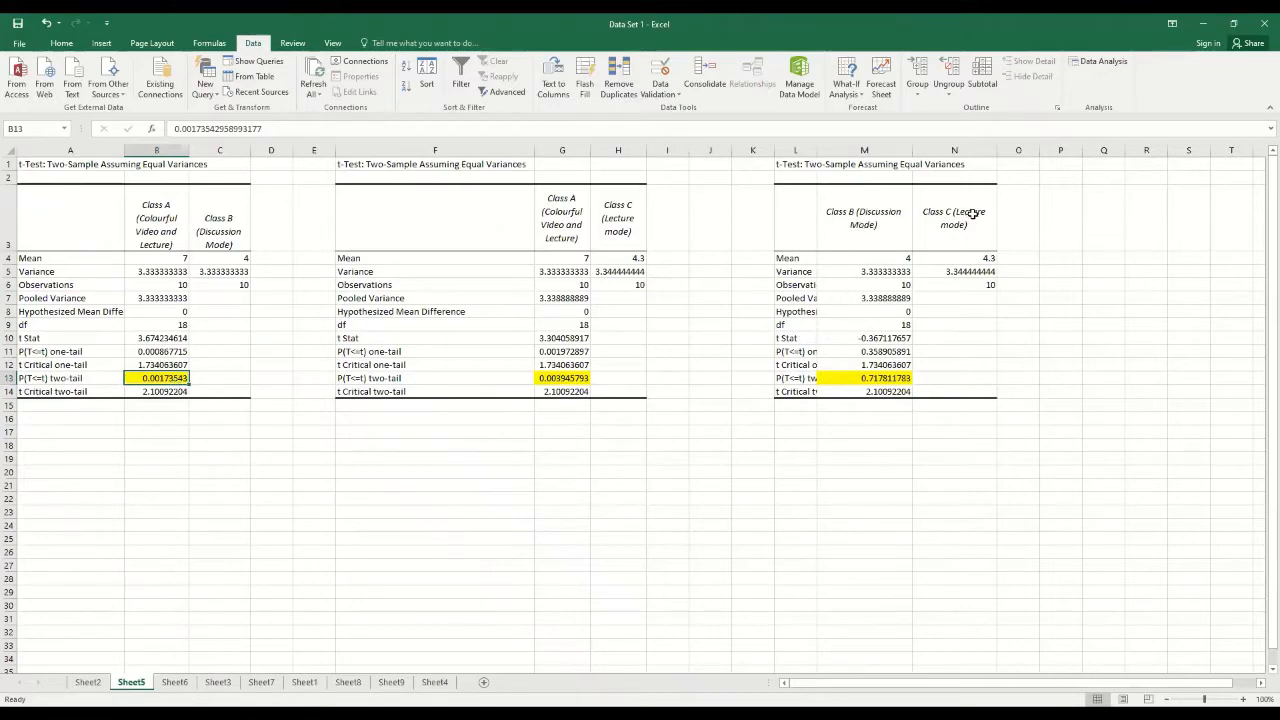
Examine the Class B versus Class C t-test on Sheet5, checking its class headings and two-tail P value.
click(898, 380)
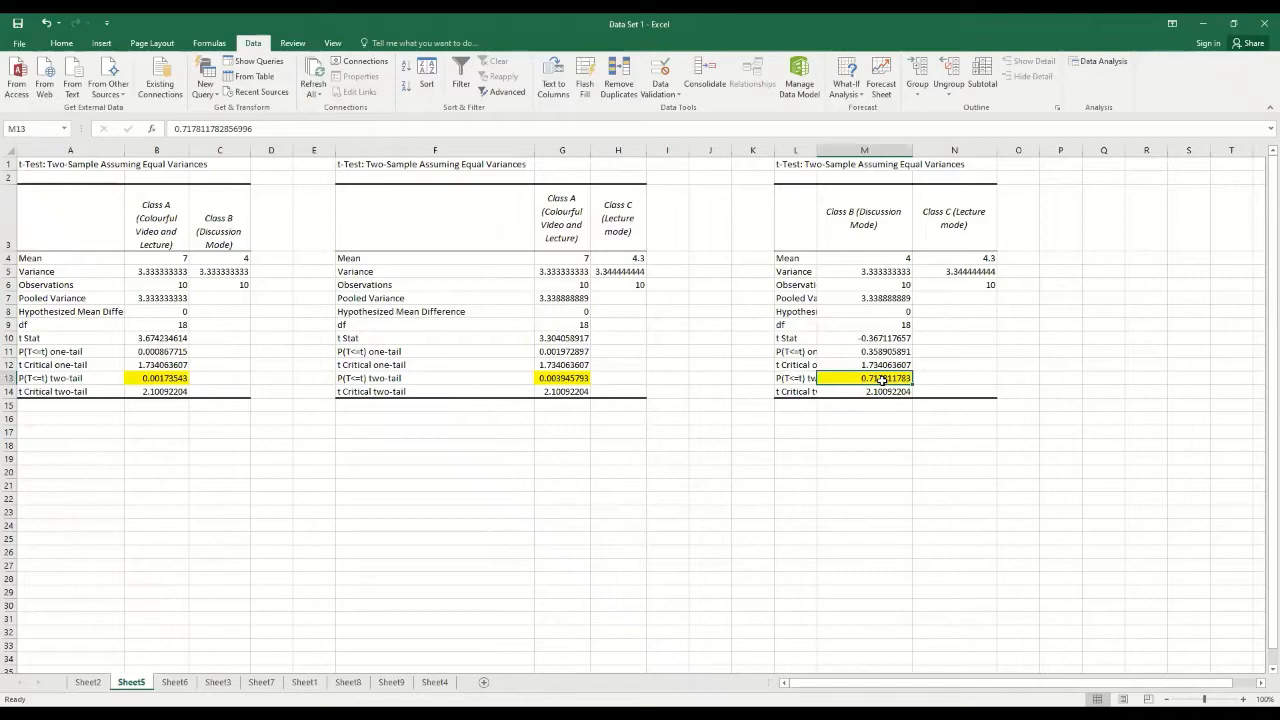
drag(846, 212, 946, 385)
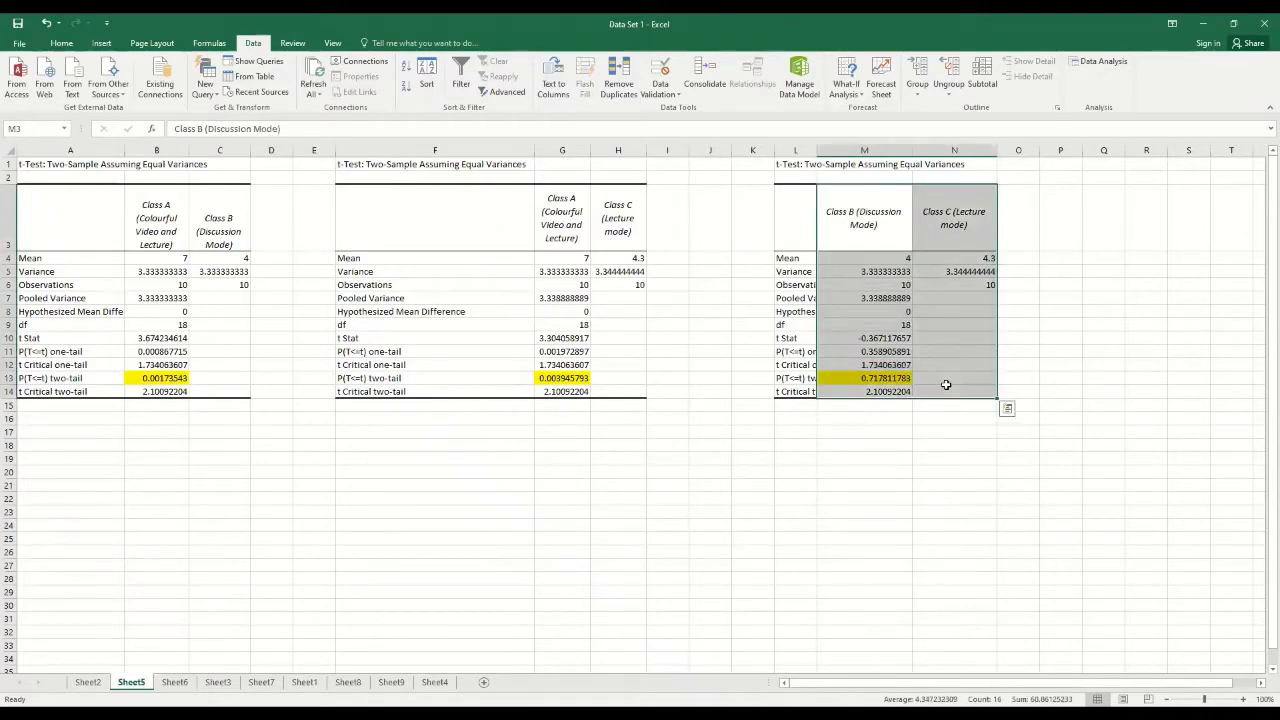
click(874, 218)
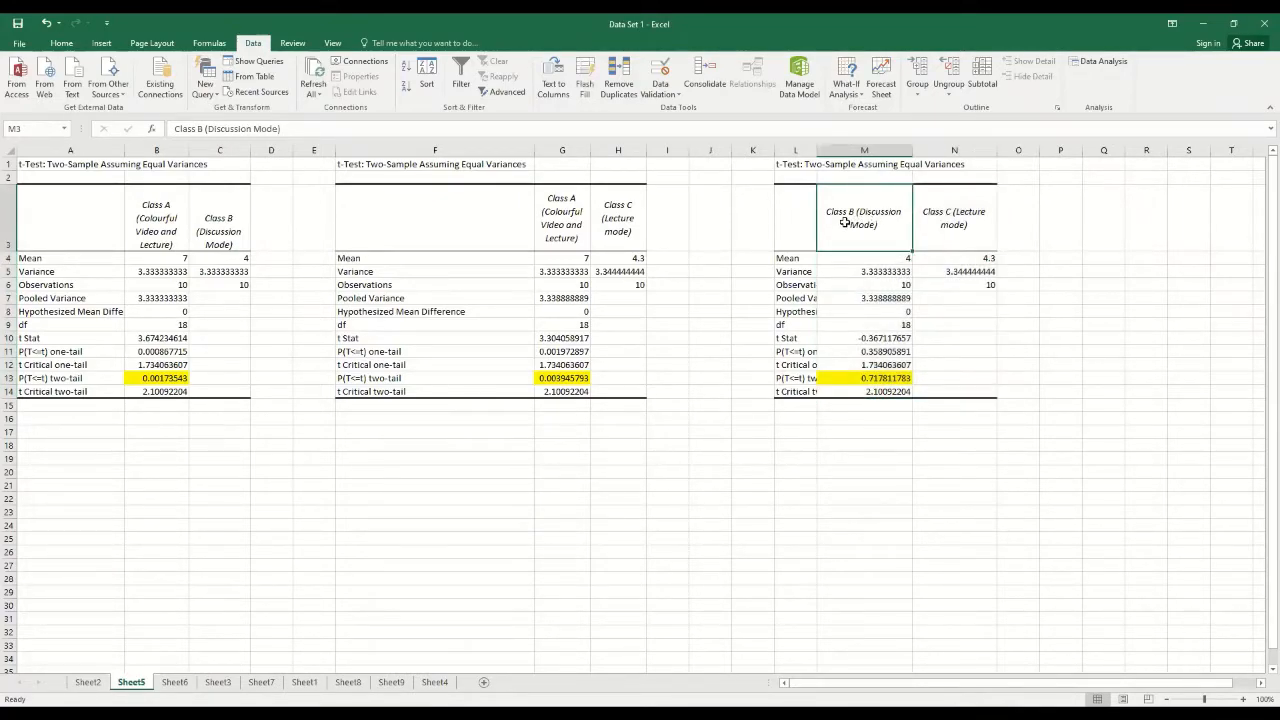
click(947, 218)
click(872, 220)
drag(872, 220, 948, 215)
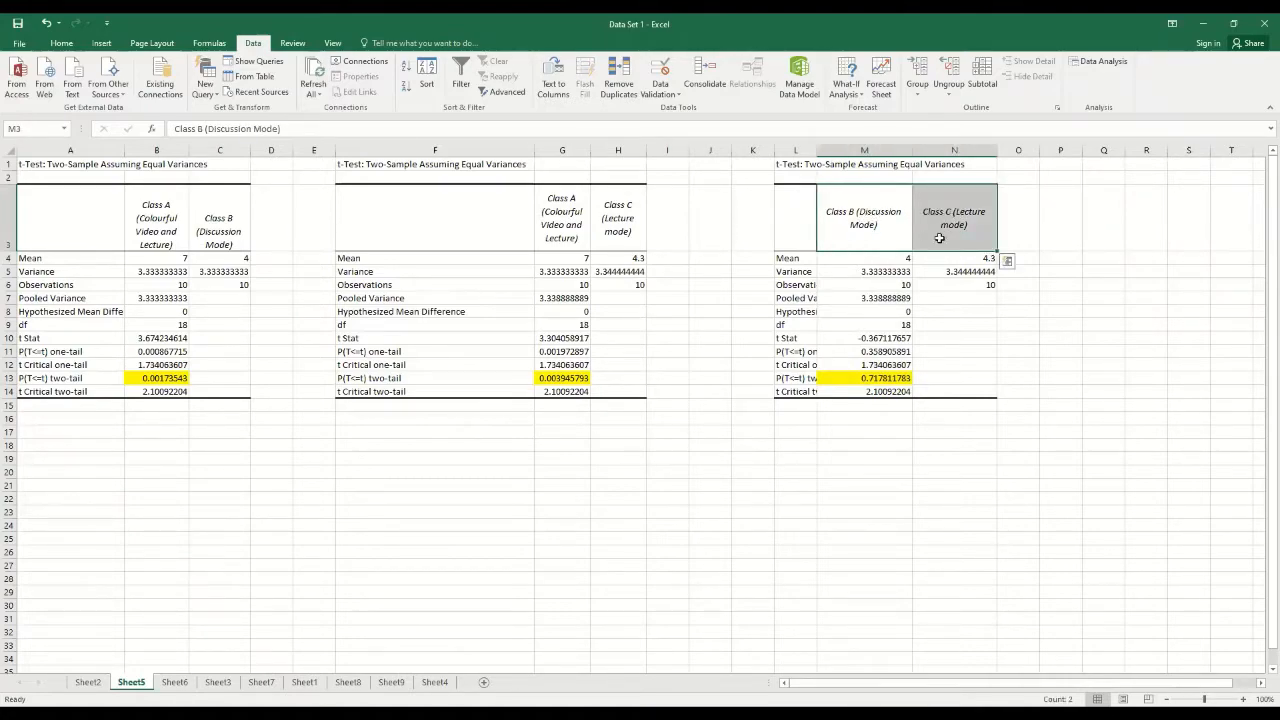
click(884, 378)
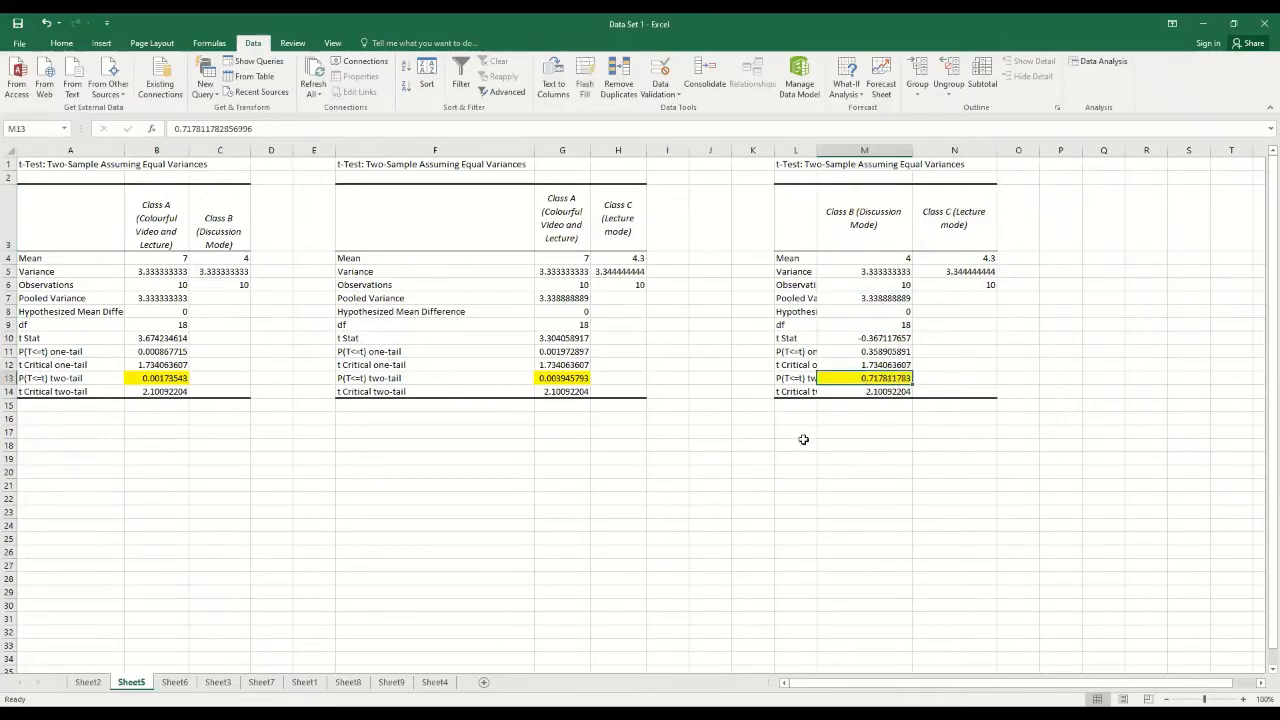
Compare the highlighted two-tail P values of the three class-pair t-tests on Sheet5.
click(562, 380)
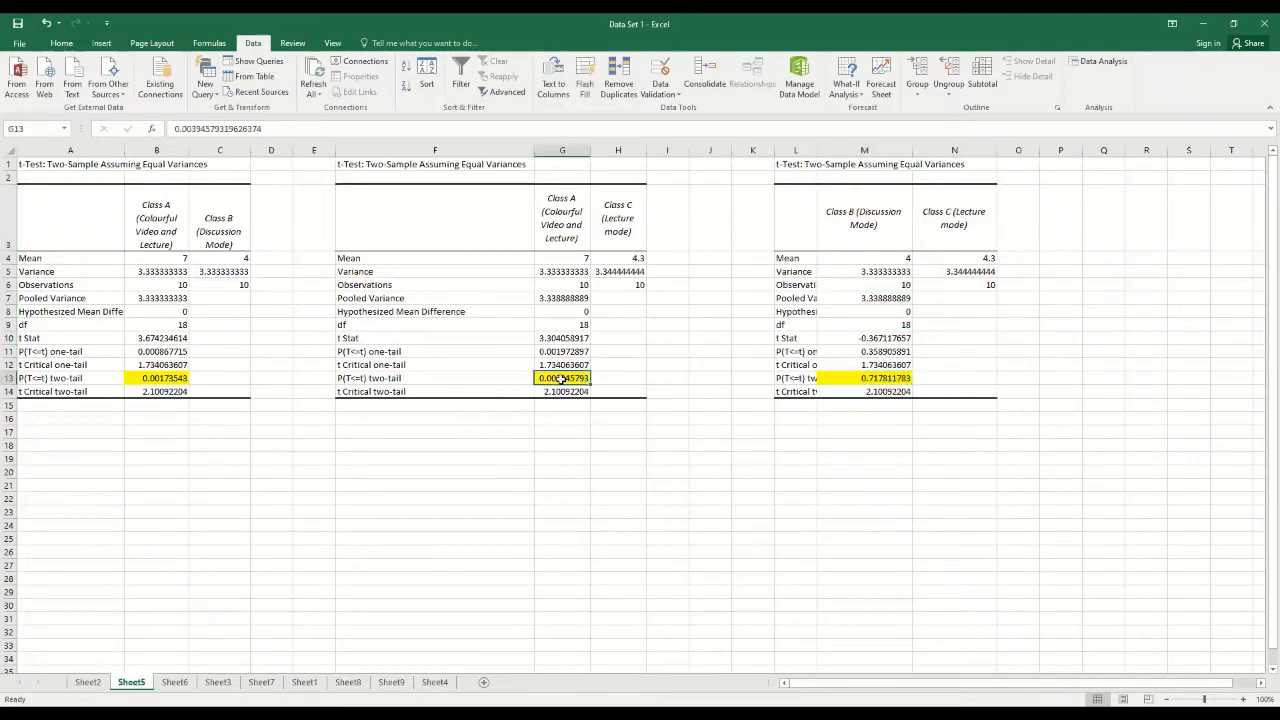
click(162, 381)
click(569, 379)
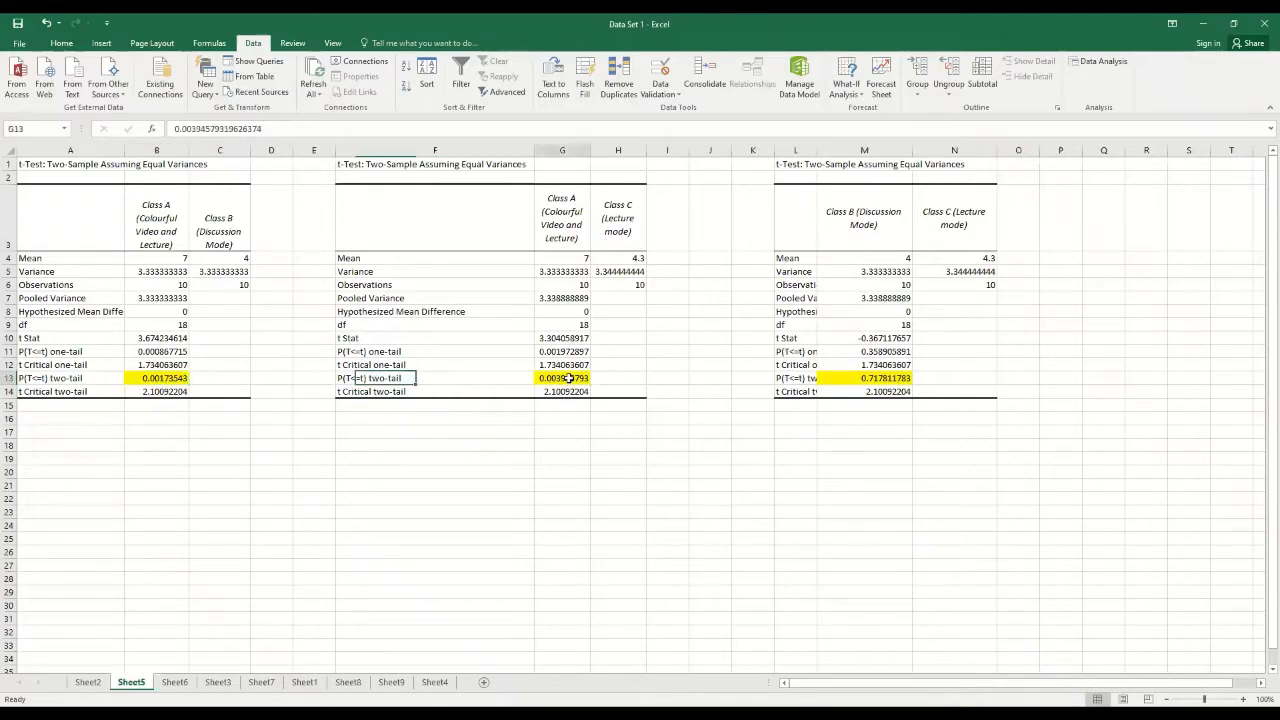
click(162, 380)
click(557, 379)
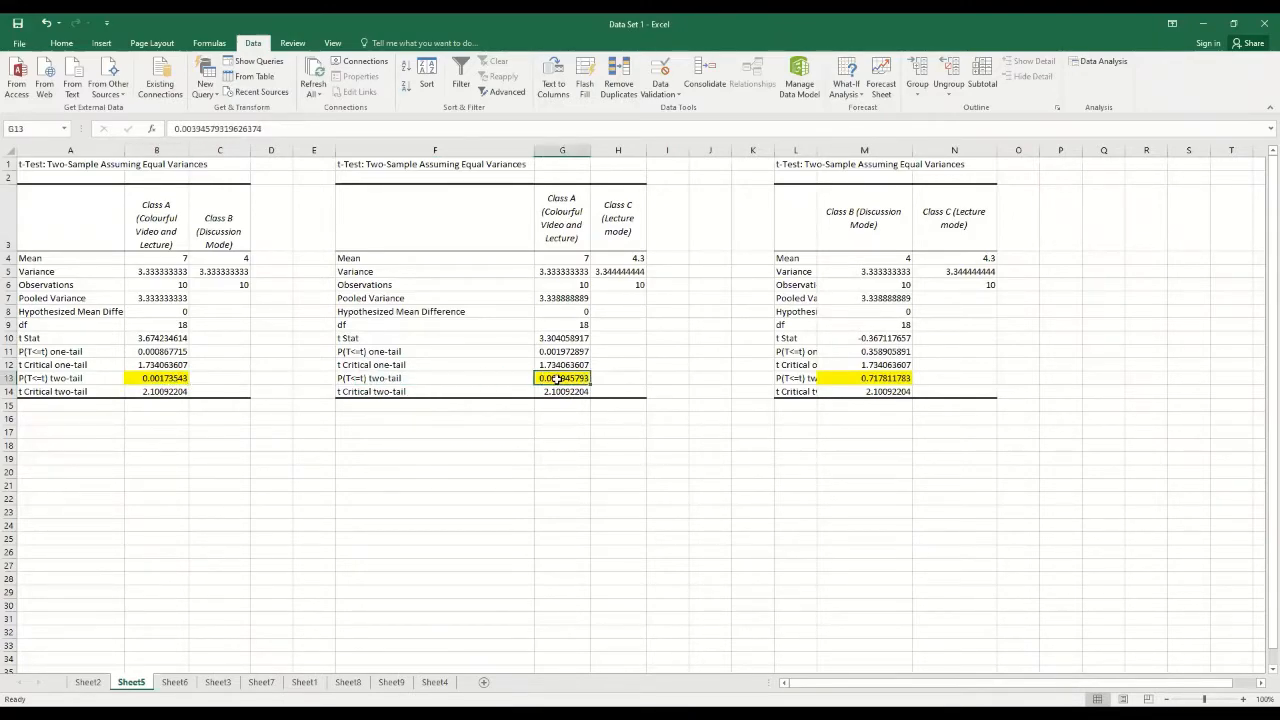
click(876, 379)
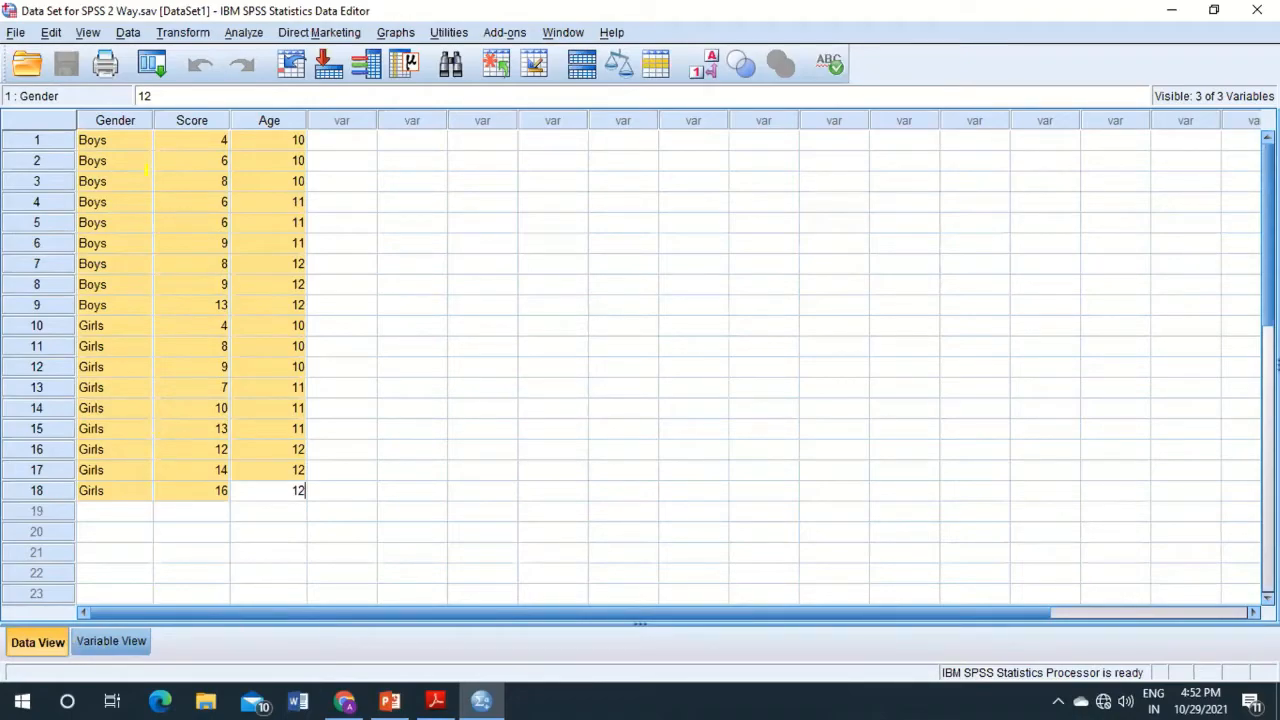
drag(80, 140, 246, 156)
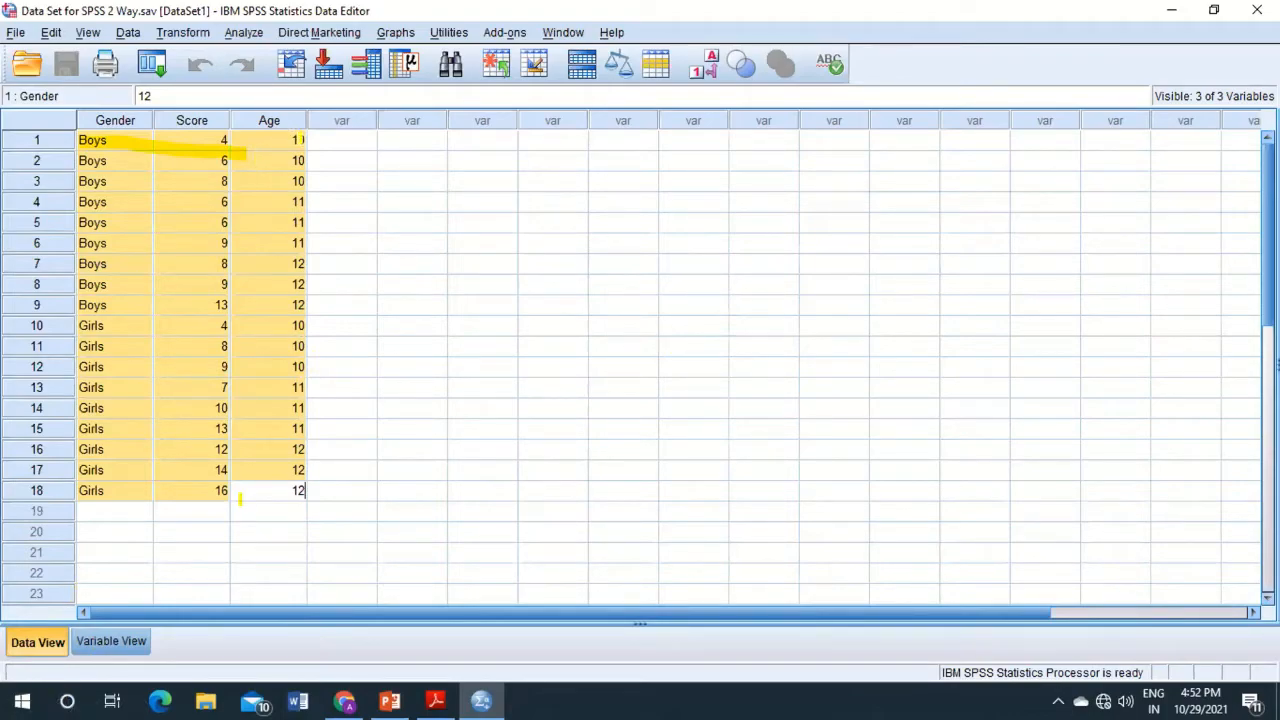
mouse_move(300, 140)
mouse_down()
mouse_move(85, 142)
mouse_move(250, 184)
mouse_move(300, 181)
mouse_move(304, 148)
mouse_move(106, 149)
mouse_move(194, 168)
mouse_move(303, 160)
mouse_move(124, 168)
mouse_move(135, 169)
mouse_up()
mouse_move(303, 240)
mouse_down()
mouse_move(57, 238)
mouse_move(216, 204)
mouse_move(290, 206)
mouse_move(88, 250)
mouse_move(87, 224)
mouse_move(260, 218)
mouse_up()
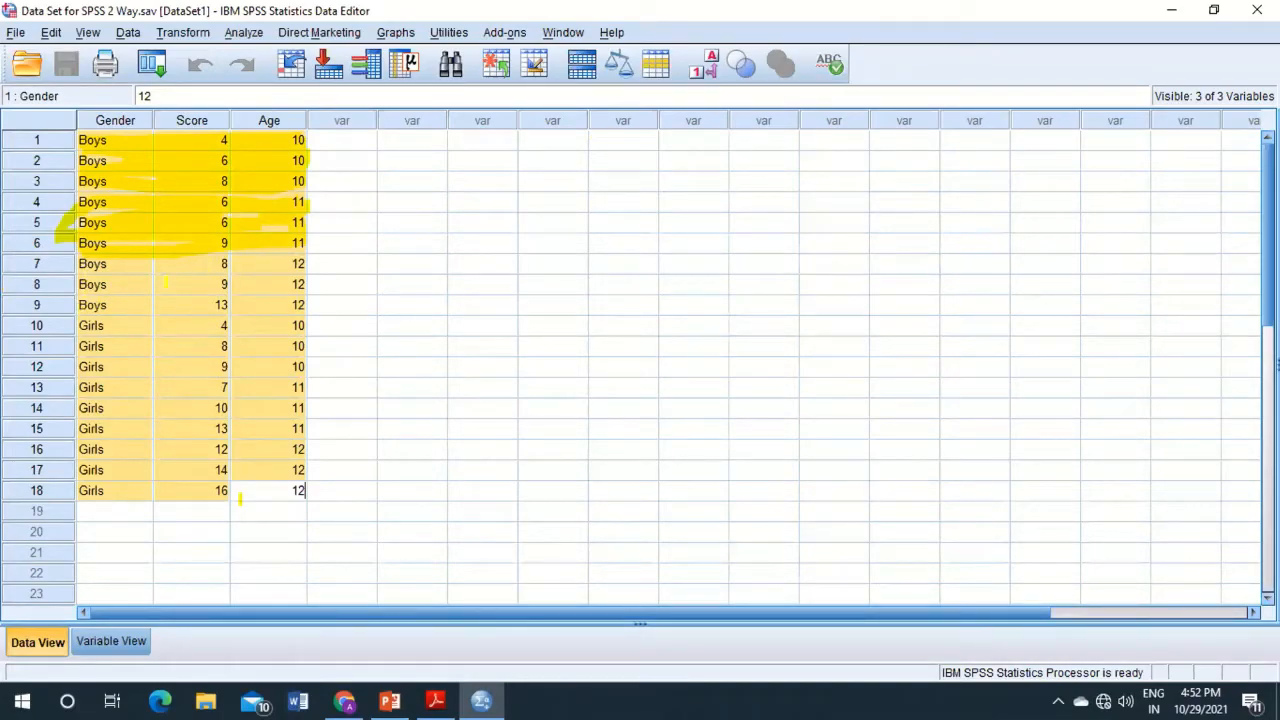
mouse_move(279, 264)
mouse_down()
mouse_move(284, 326)
mouse_move(108, 310)
mouse_move(83, 284)
mouse_move(84, 304)
mouse_move(355, 283)
mouse_up()
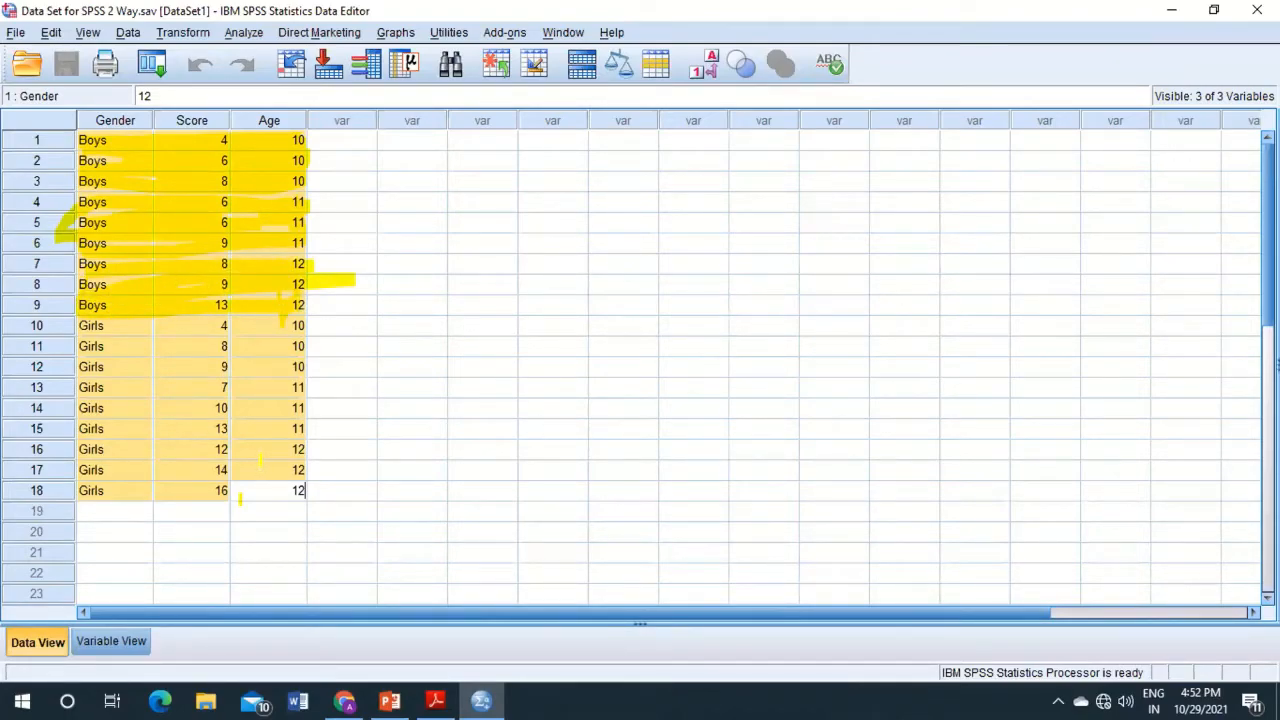
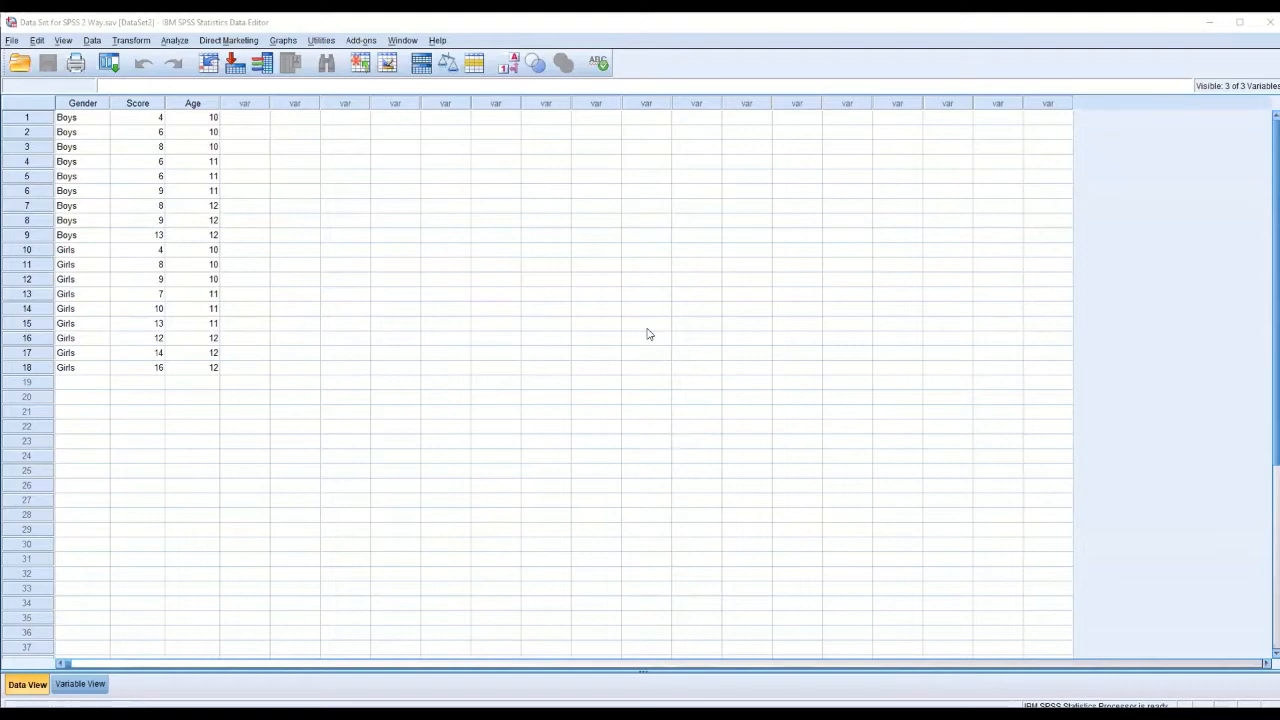
Start a General Linear Model Univariate analysis in SPSS with Score as the dependent variable.
click(466, 257)
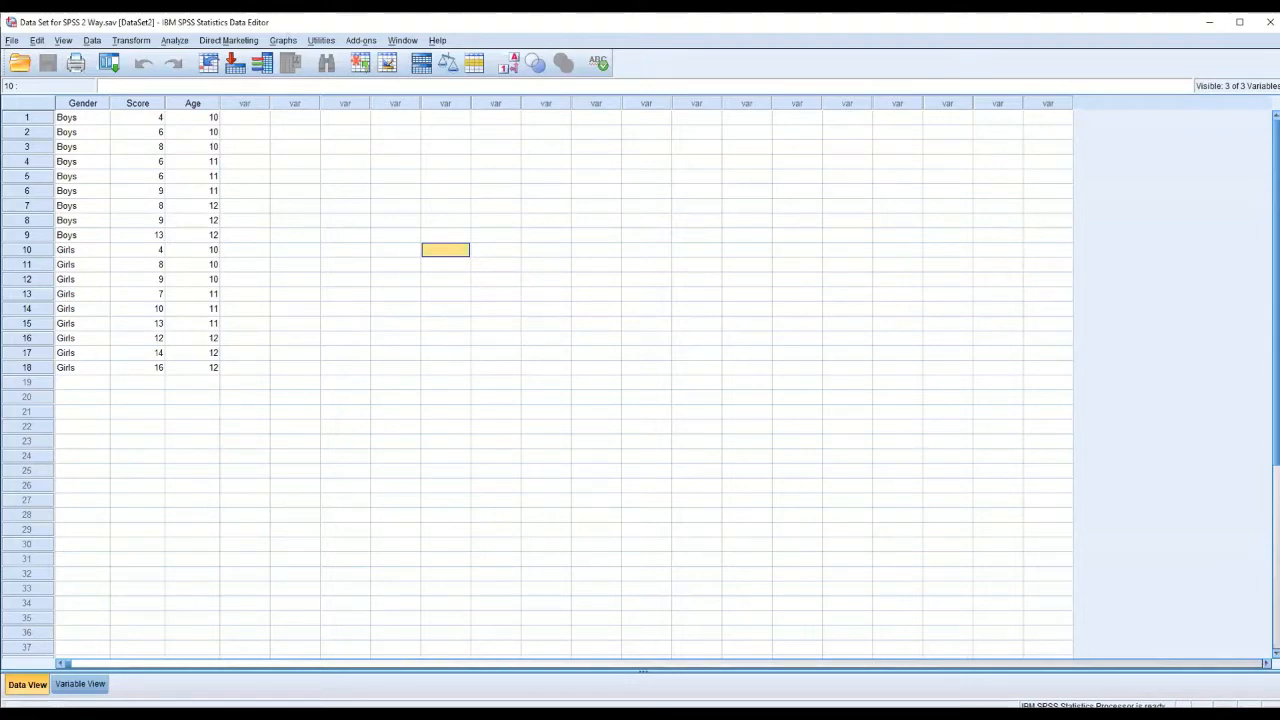
click(176, 42)
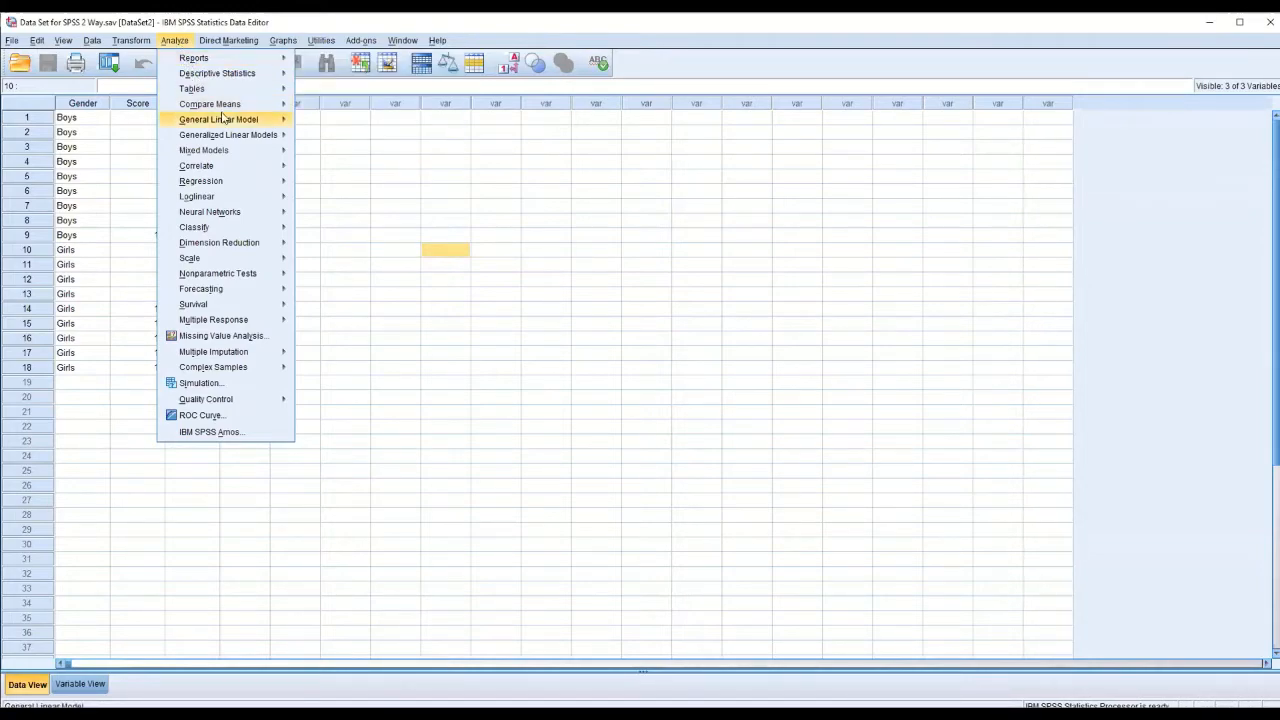
mouse_move(215, 108)
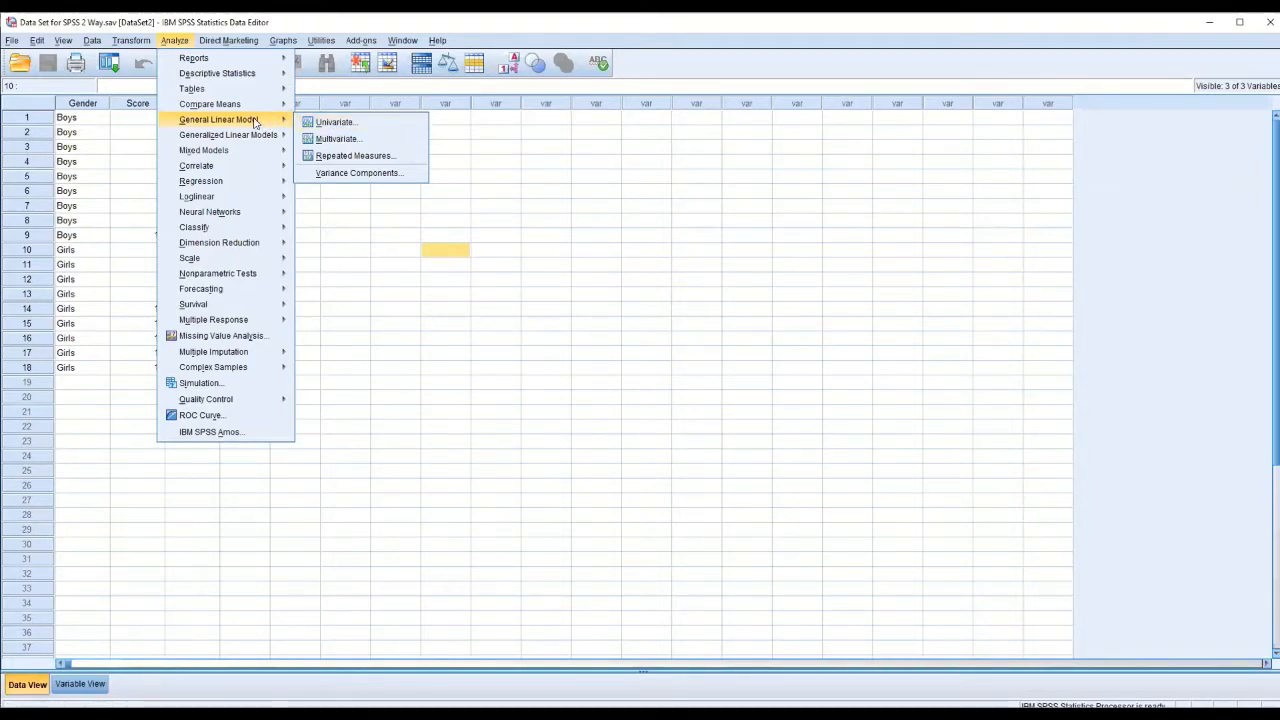
click(336, 123)
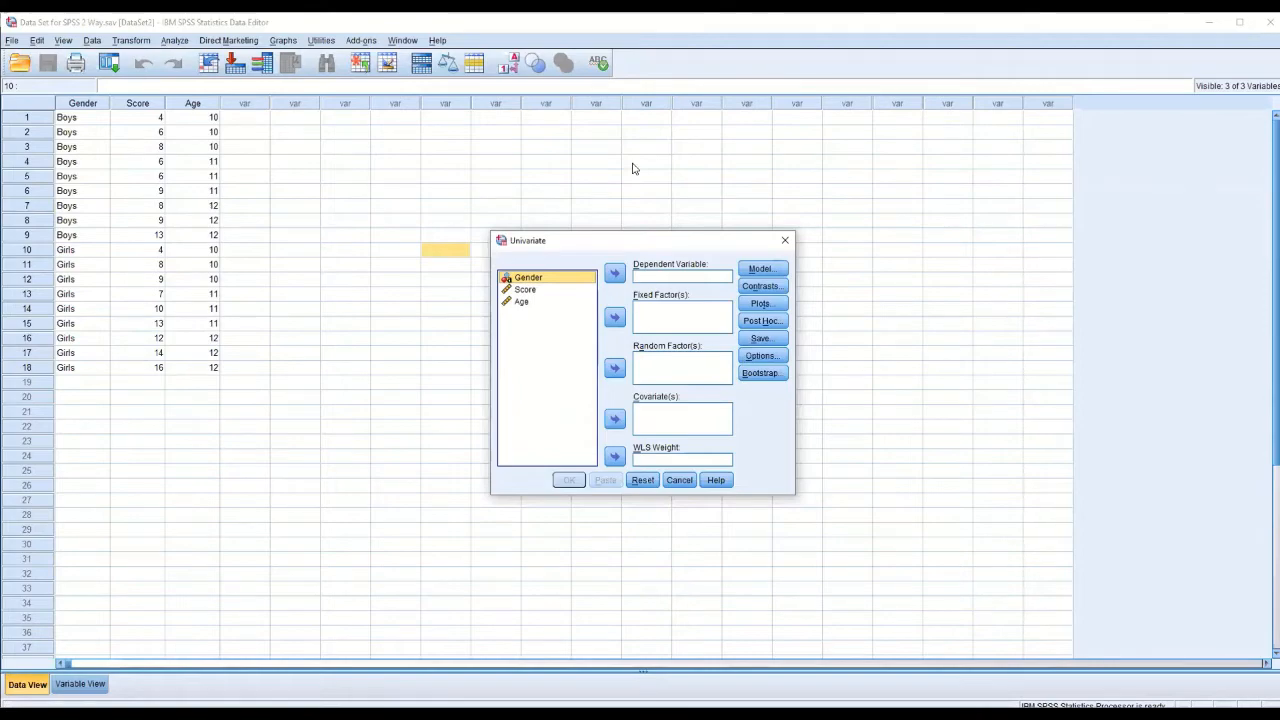
drag(632, 168, 632, 163)
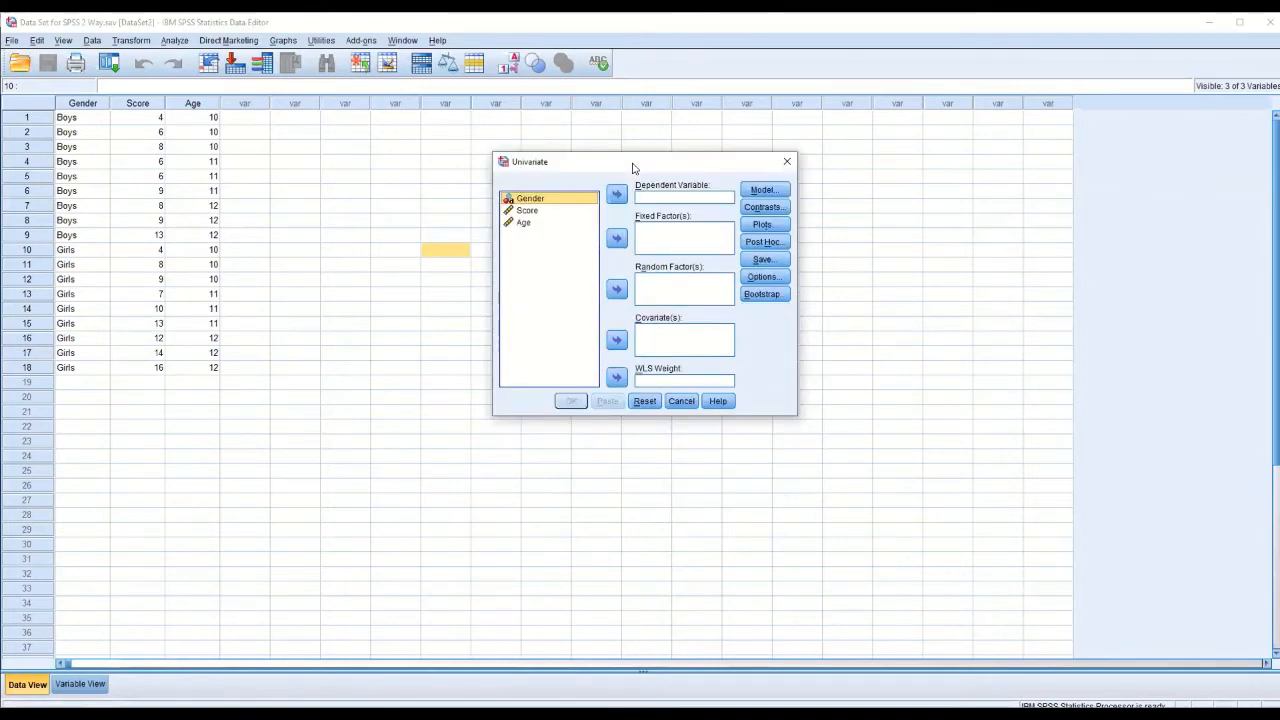
click(533, 213)
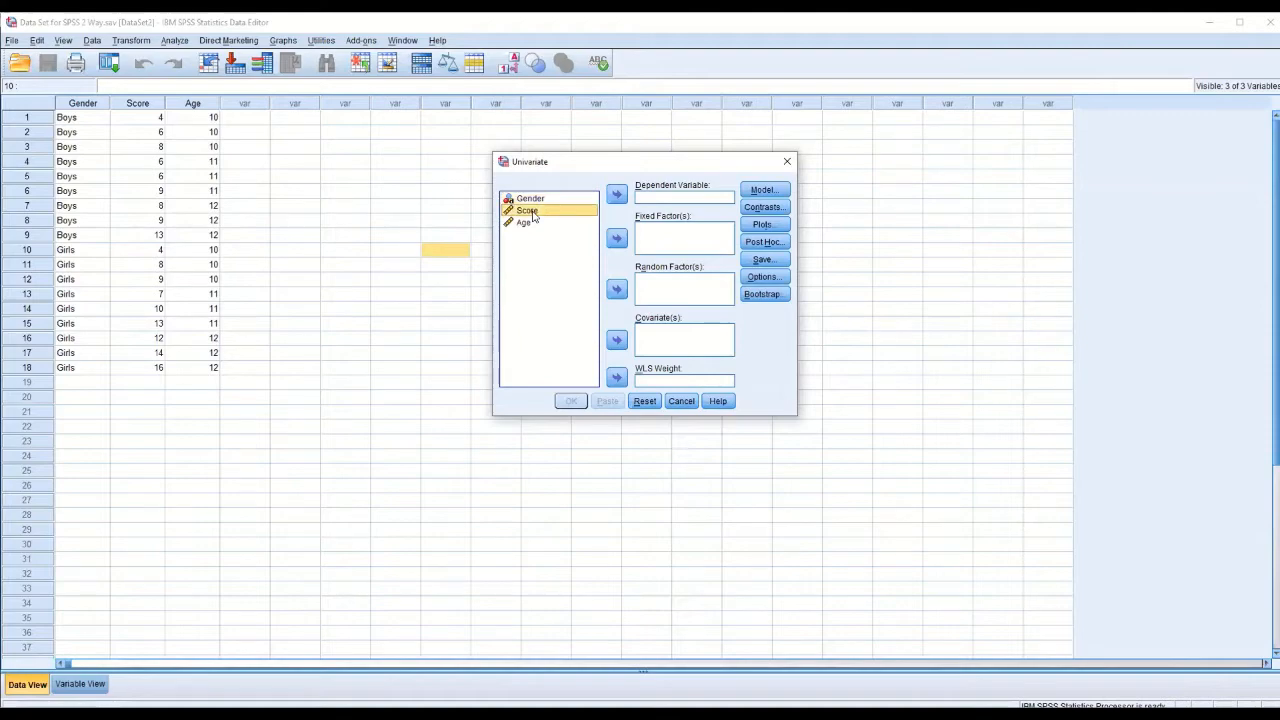
click(615, 197)
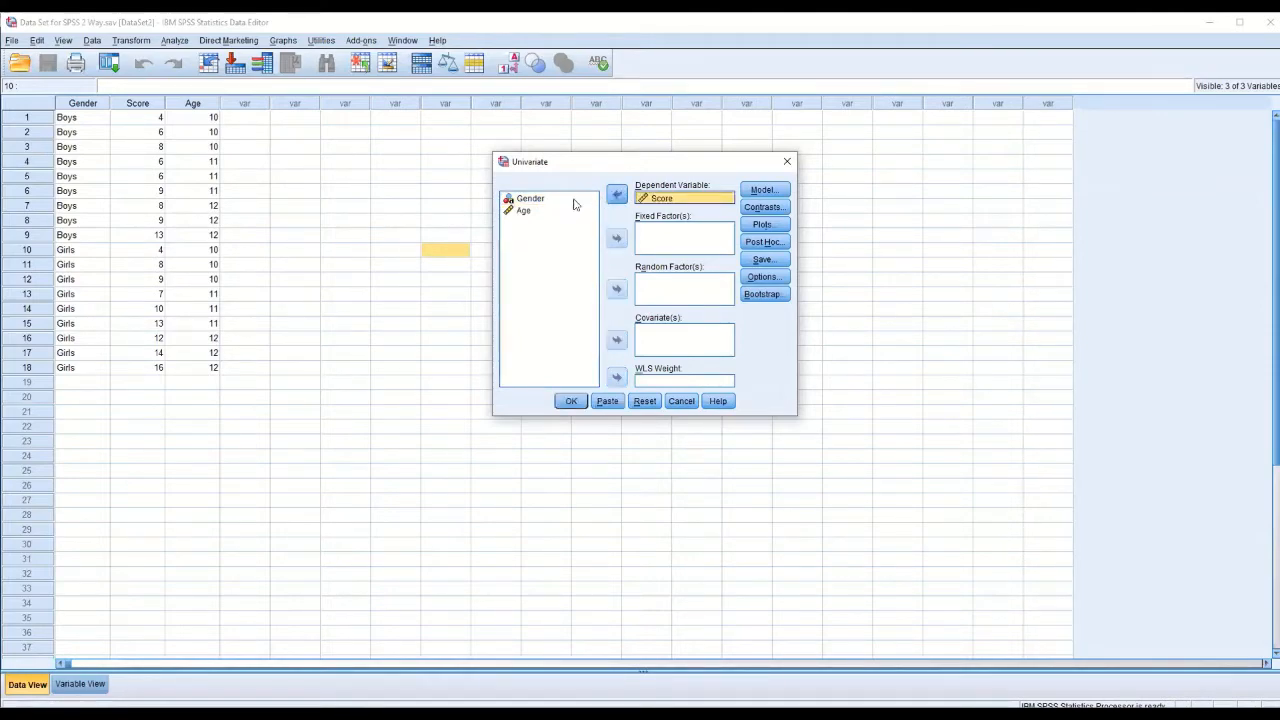
Add Gender and Age as the fixed factors of the univariate analysis.
click(538, 203)
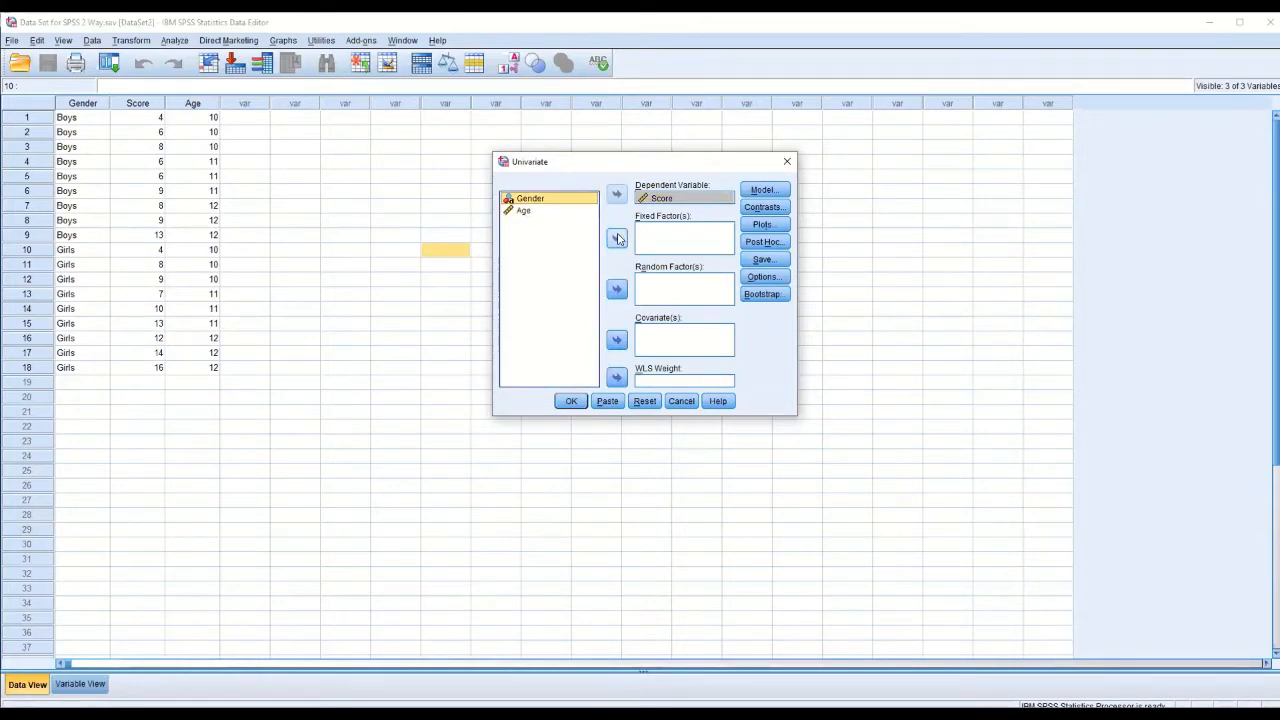
click(617, 238)
click(523, 199)
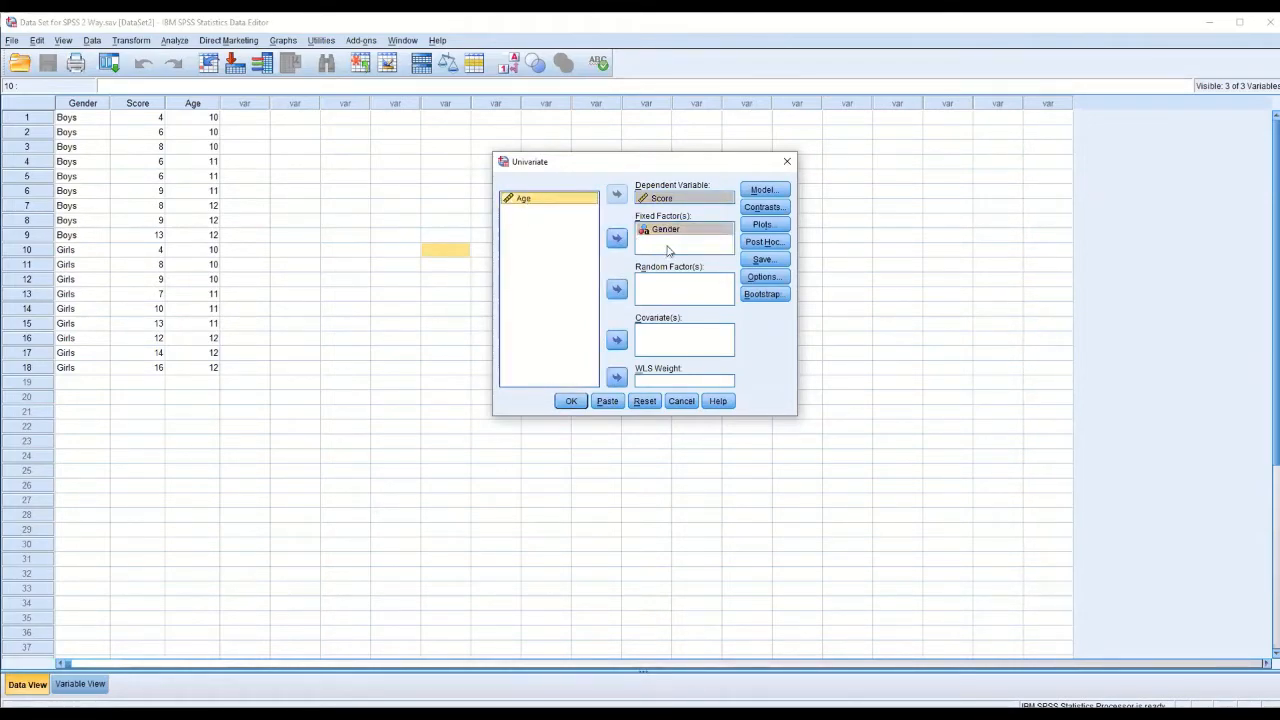
click(617, 240)
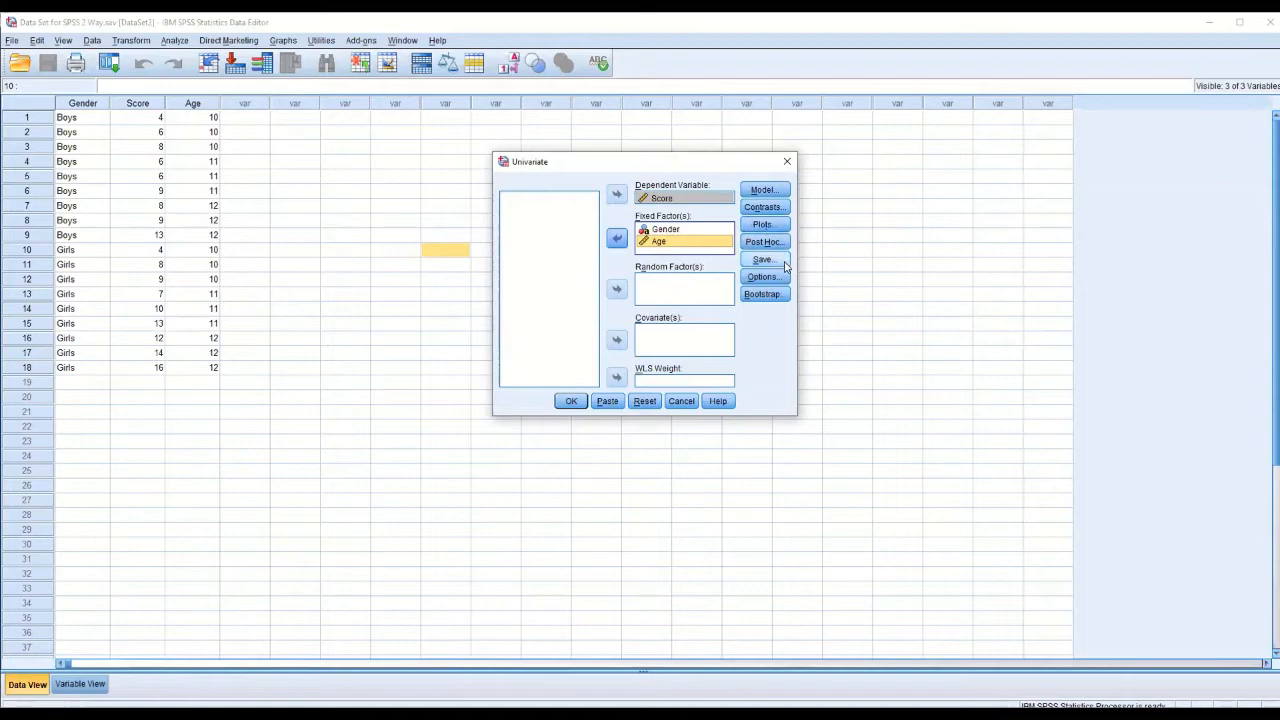
Include descriptive statistics in the output of the univariate analysis.
click(766, 278)
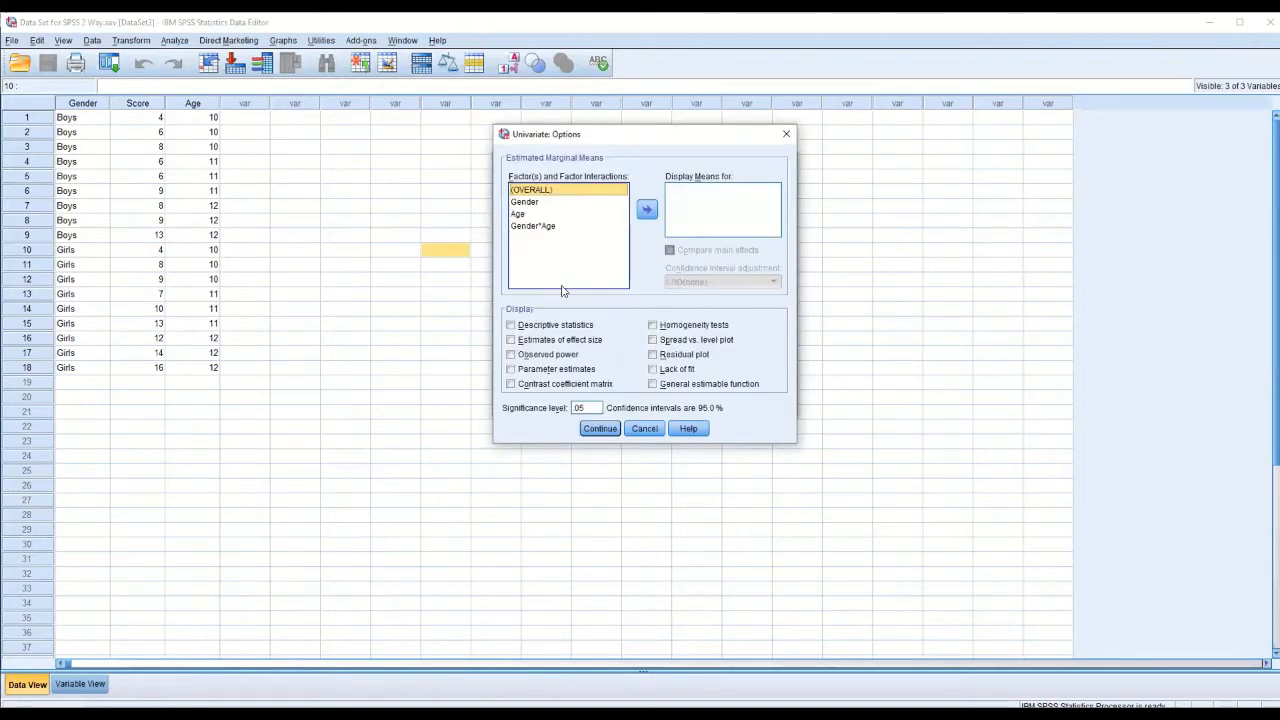
click(548, 326)
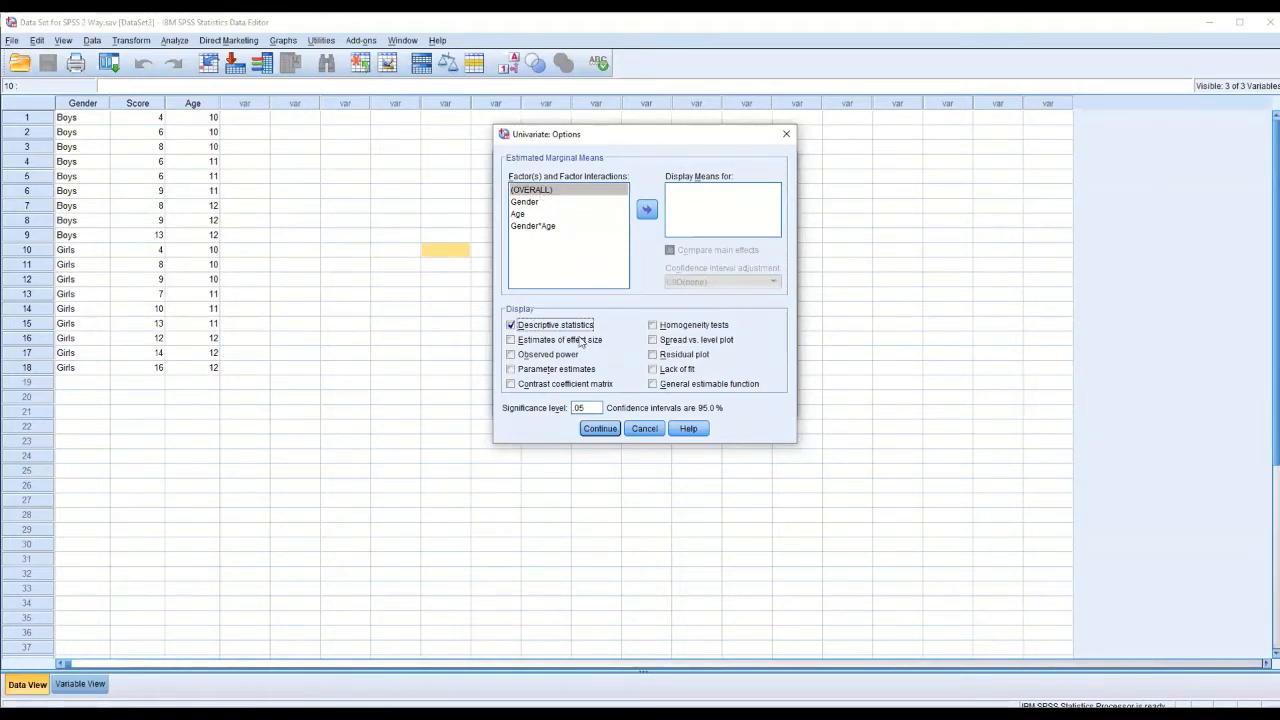
click(600, 429)
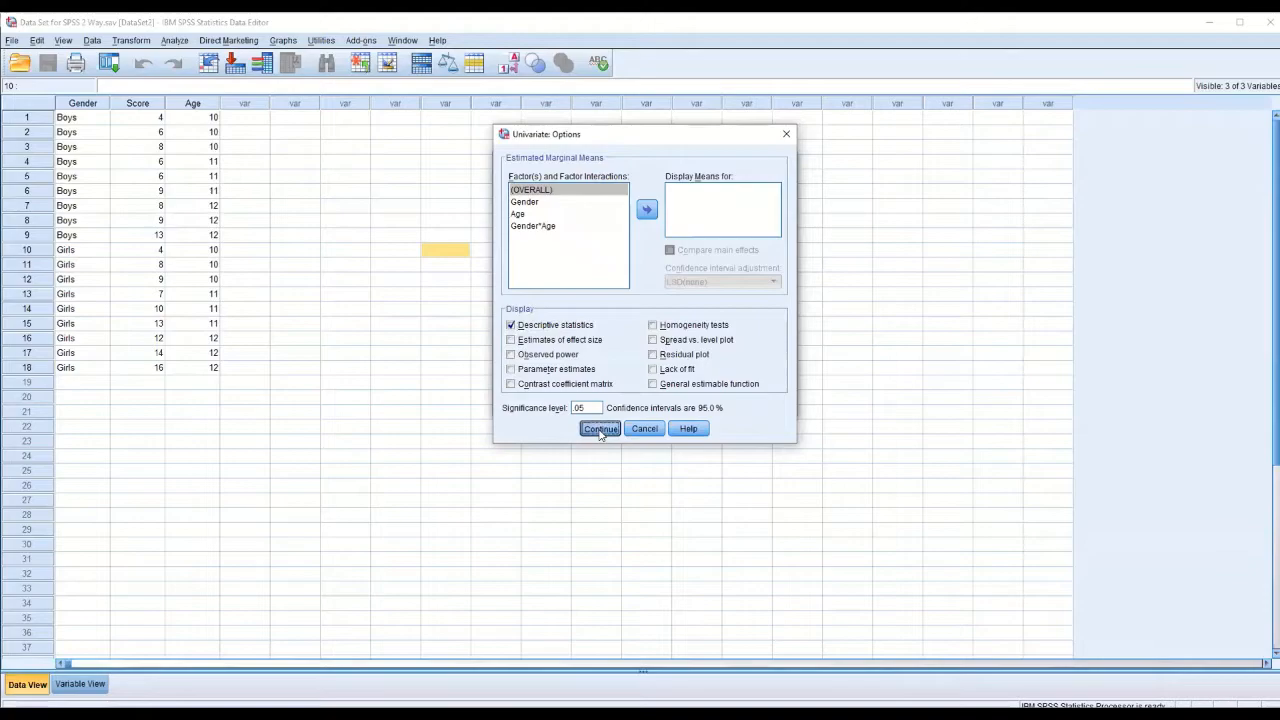
Request LSD, Bonferroni and Tukey post hoc tests for both Gender and Age.
click(765, 243)
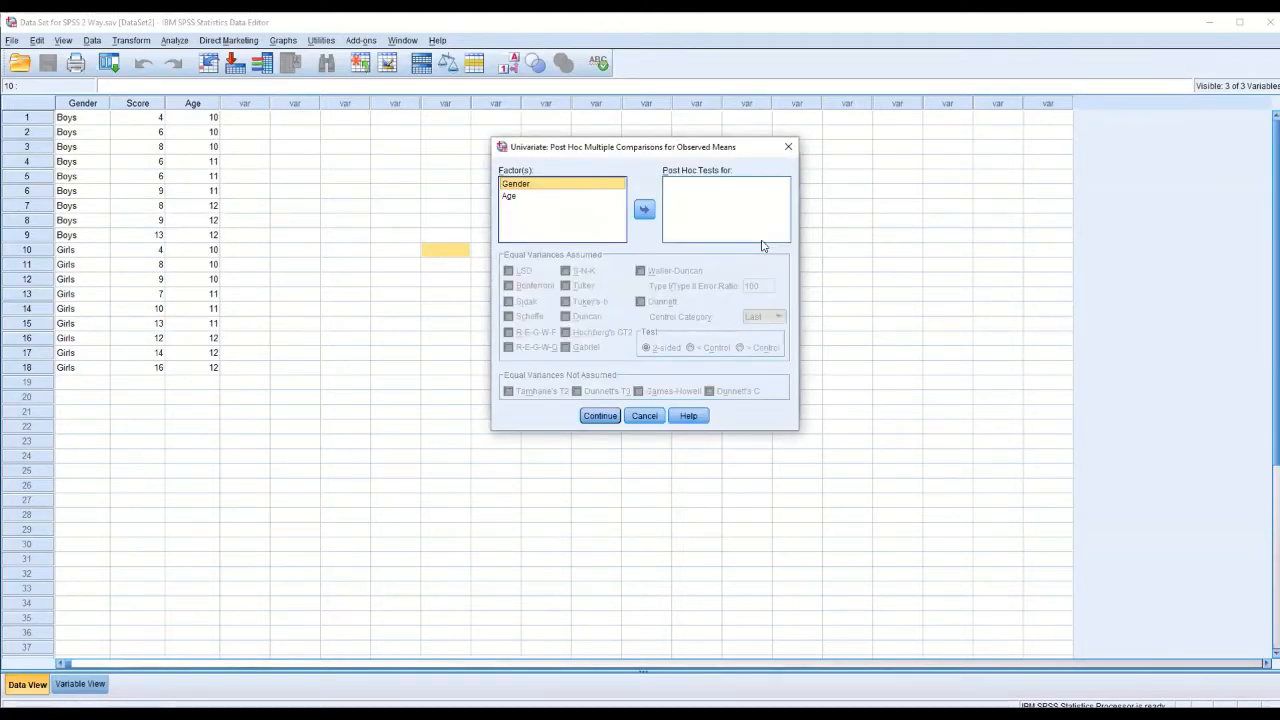
shift+click(513, 198)
click(644, 210)
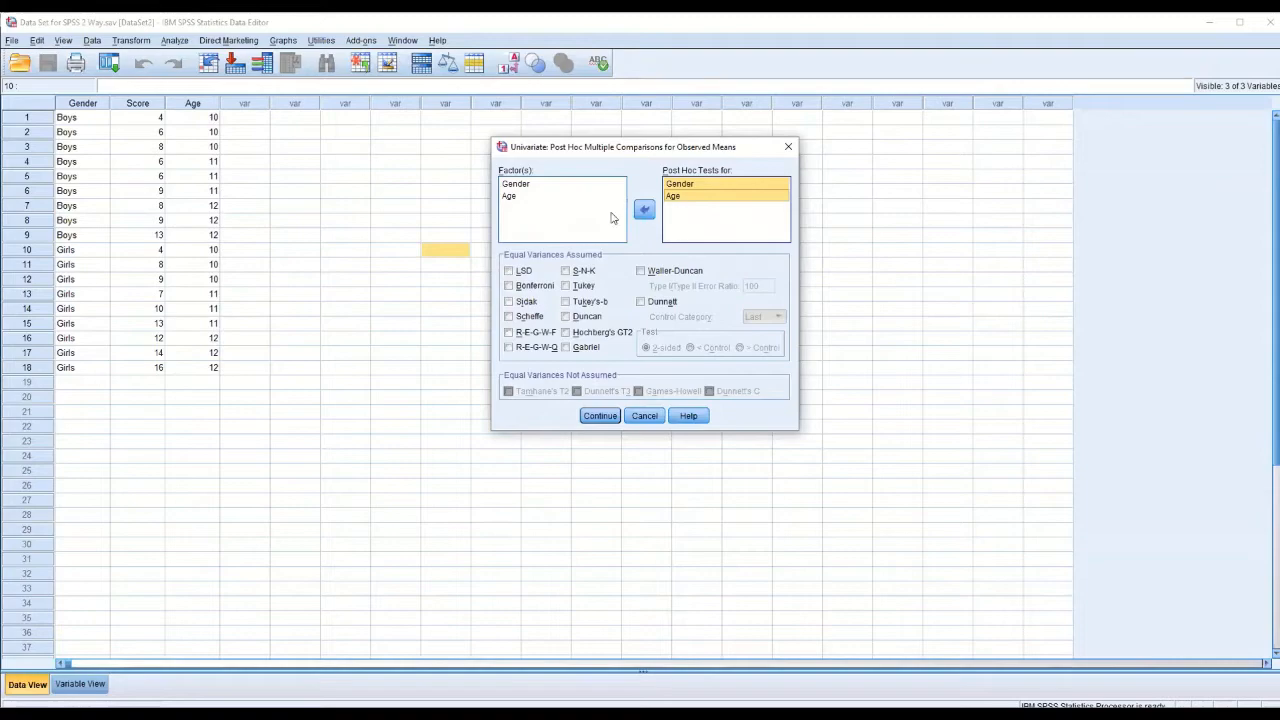
click(518, 271)
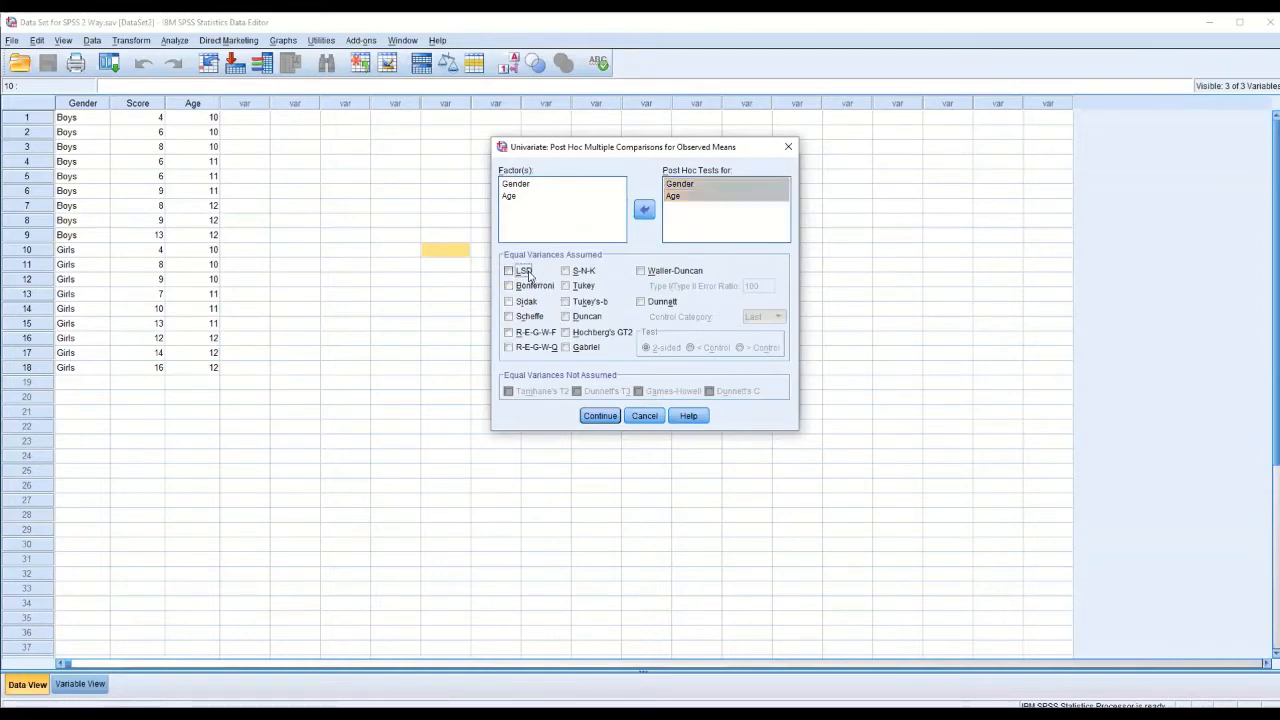
click(530, 287)
click(583, 287)
click(602, 415)
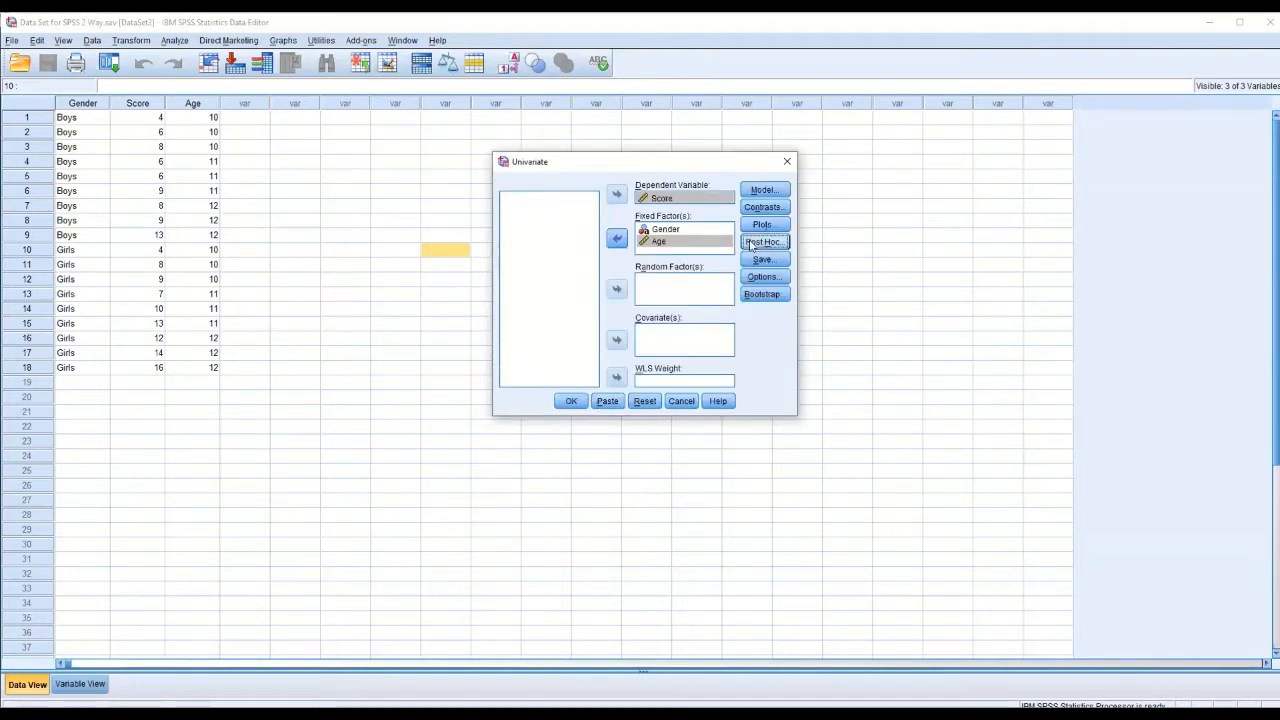
Specify a full factorial model with Type III sum of squares and run the univariate analysis.
click(766, 191)
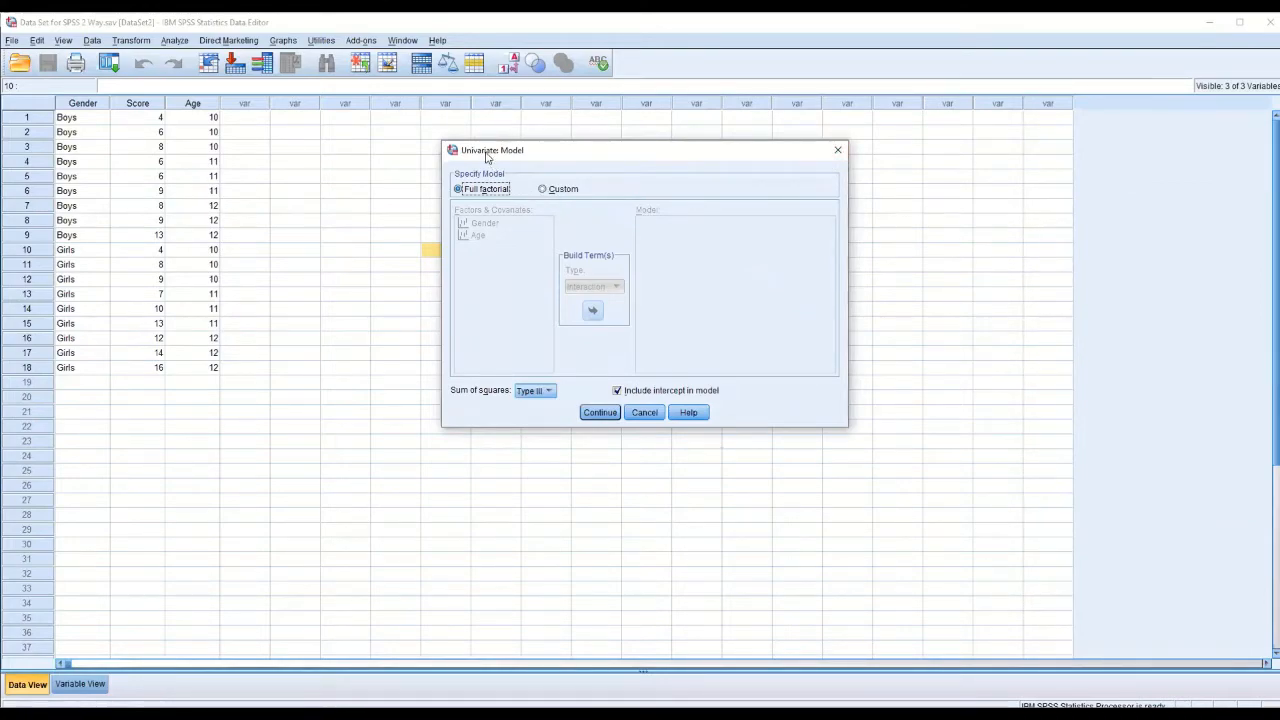
click(838, 150)
click(765, 190)
click(543, 391)
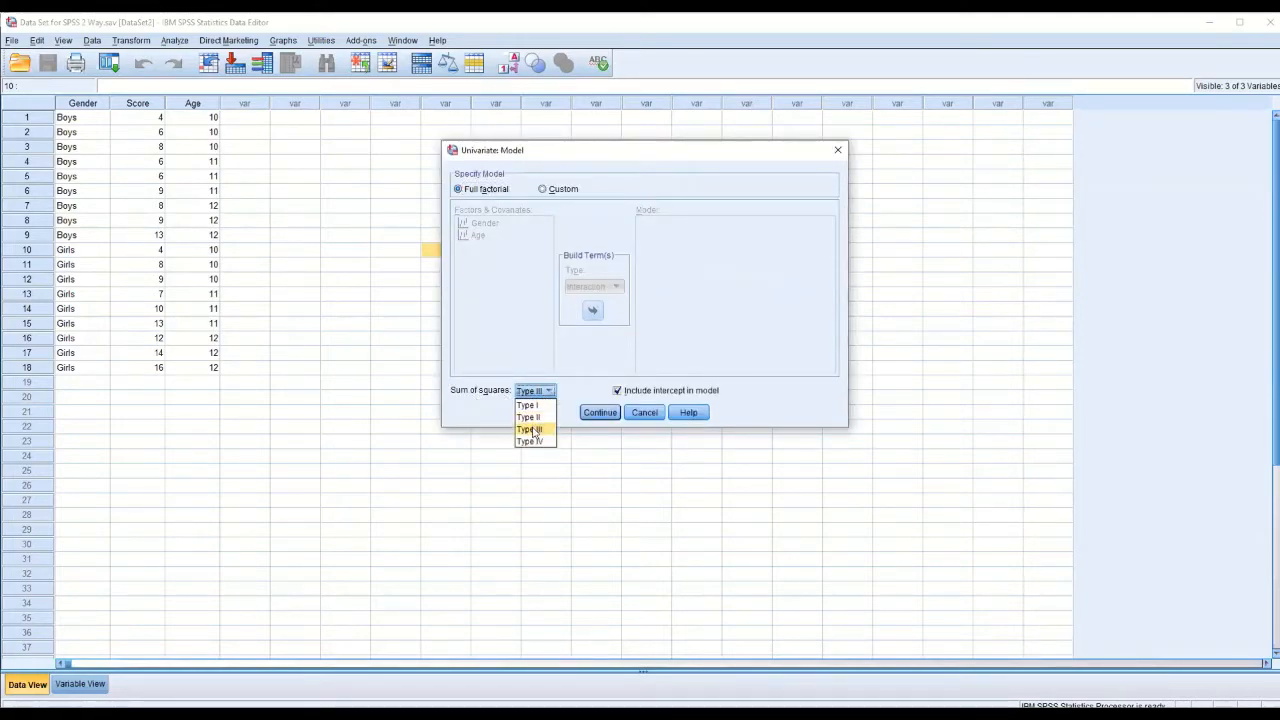
click(534, 429)
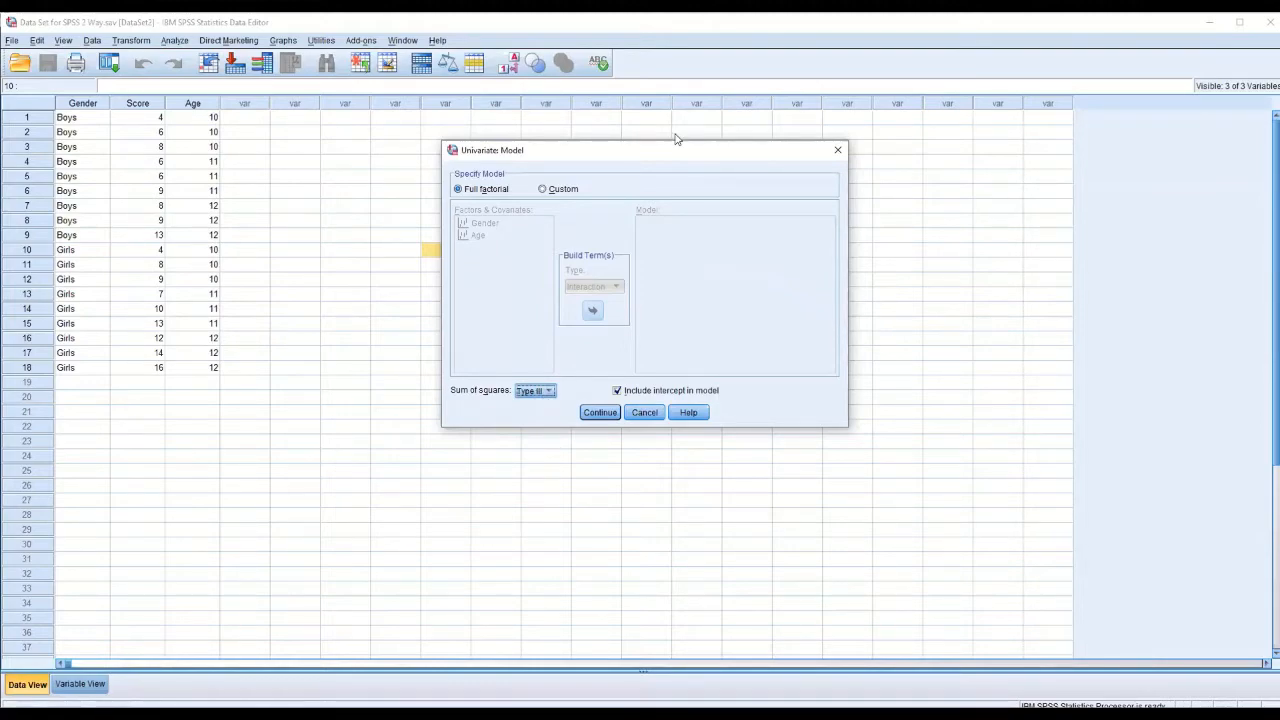
click(599, 413)
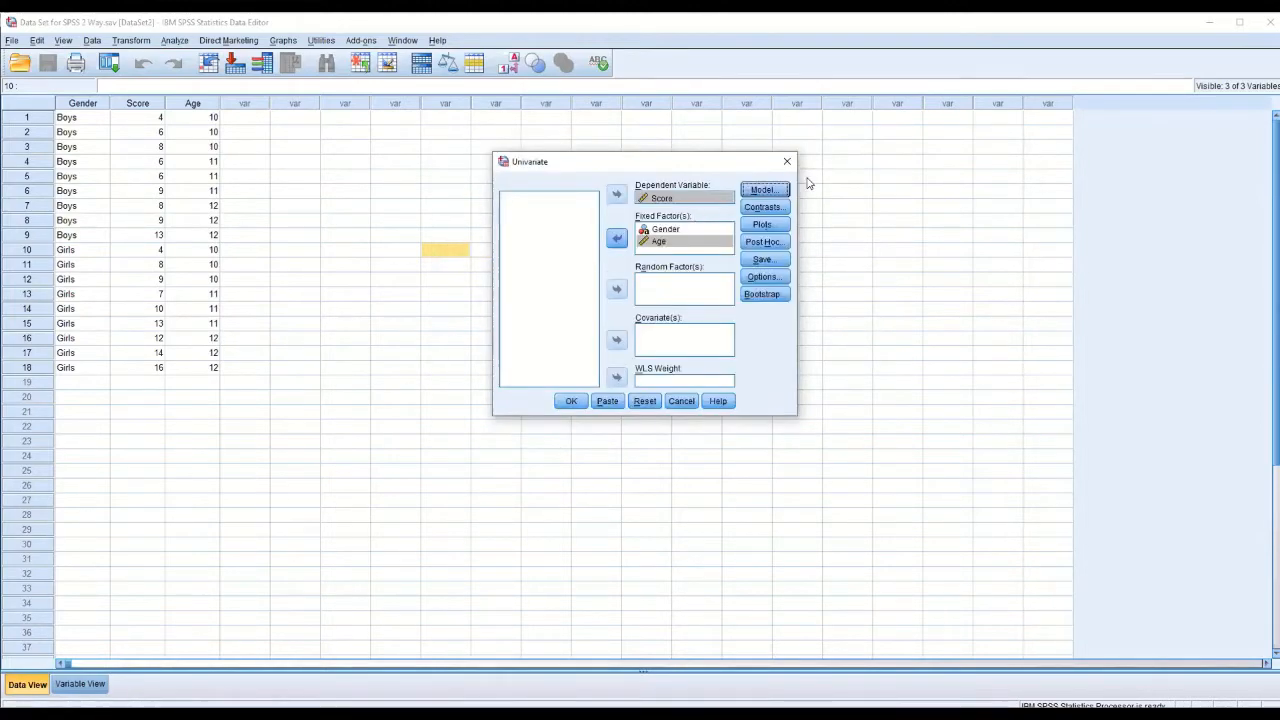
click(571, 403)
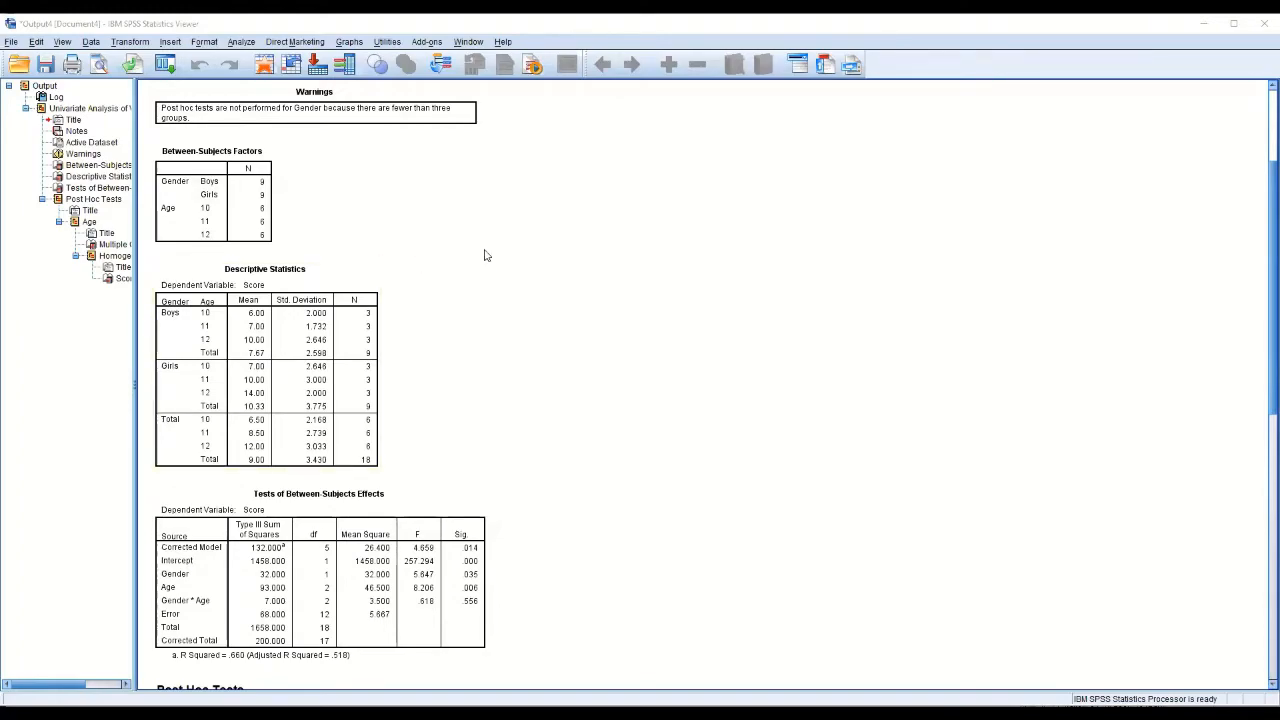
Review the two-way ANOVA output from the post hoc warning through Descriptive Statistics to Tests of Between-Subjects Effects.
scroll(485, 255, up, 2)
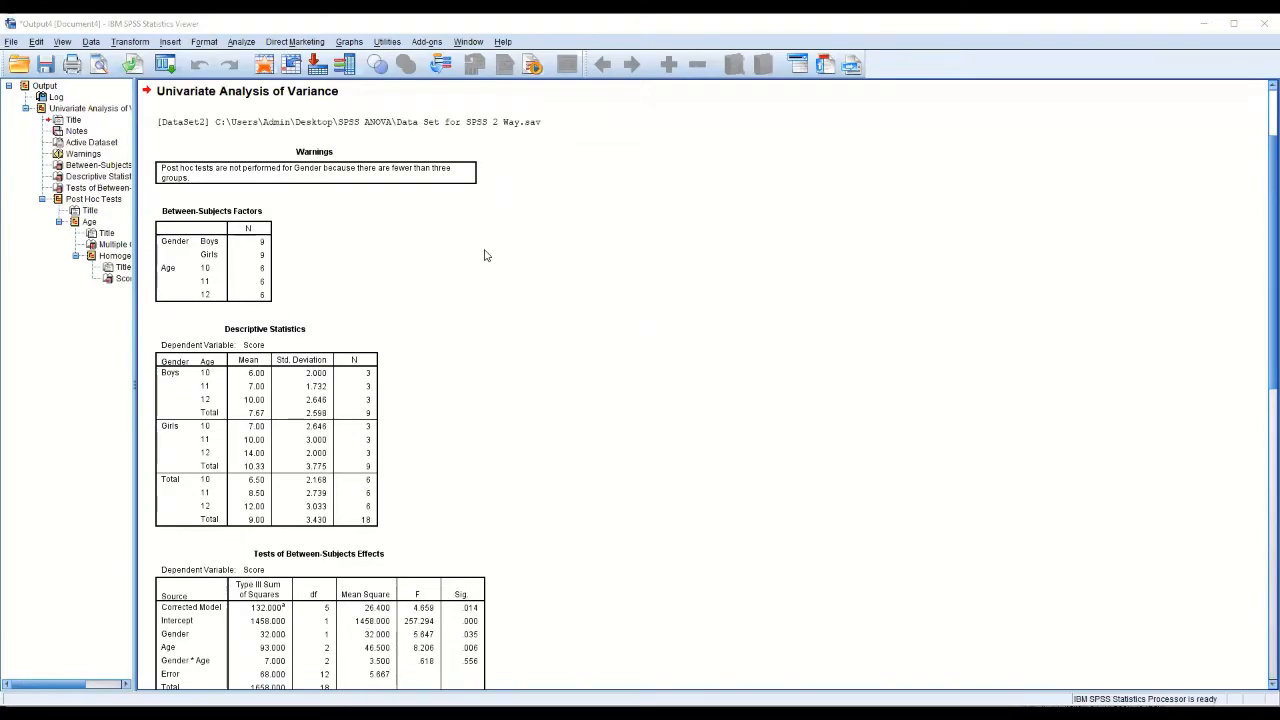
click(301, 172)
scroll(409, 226, down, 1)
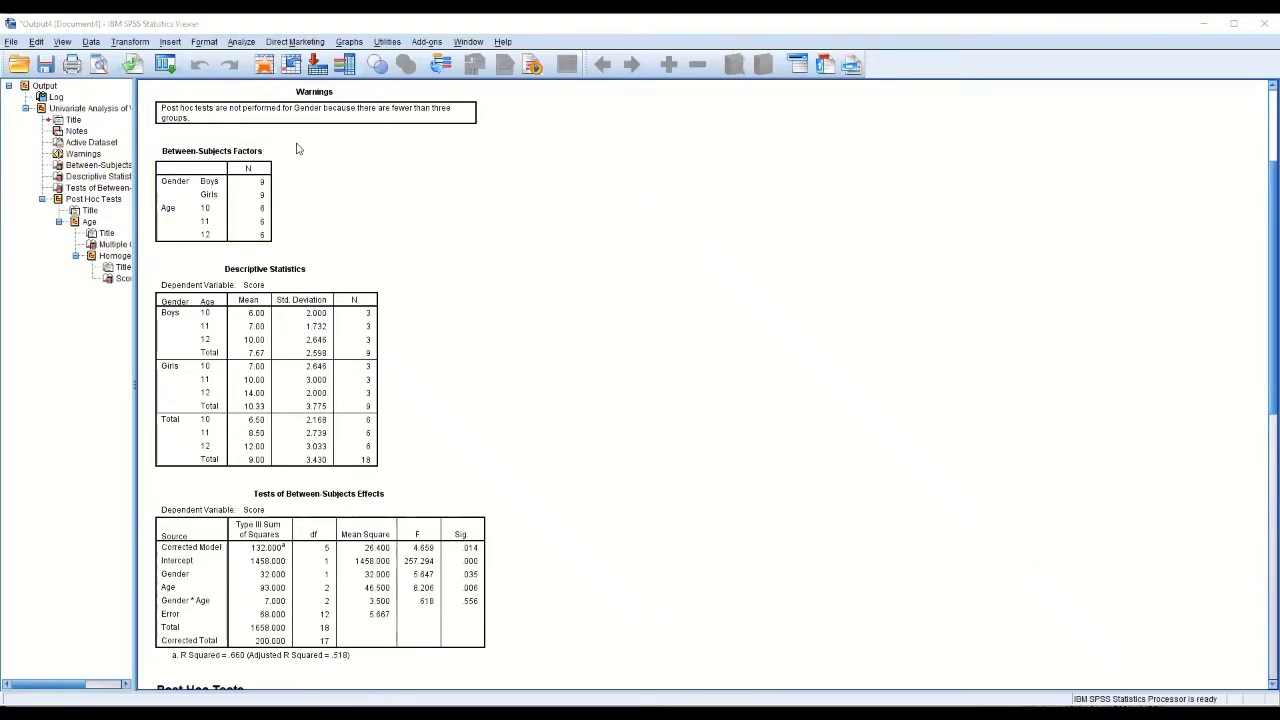
scroll(296, 148, down, 1)
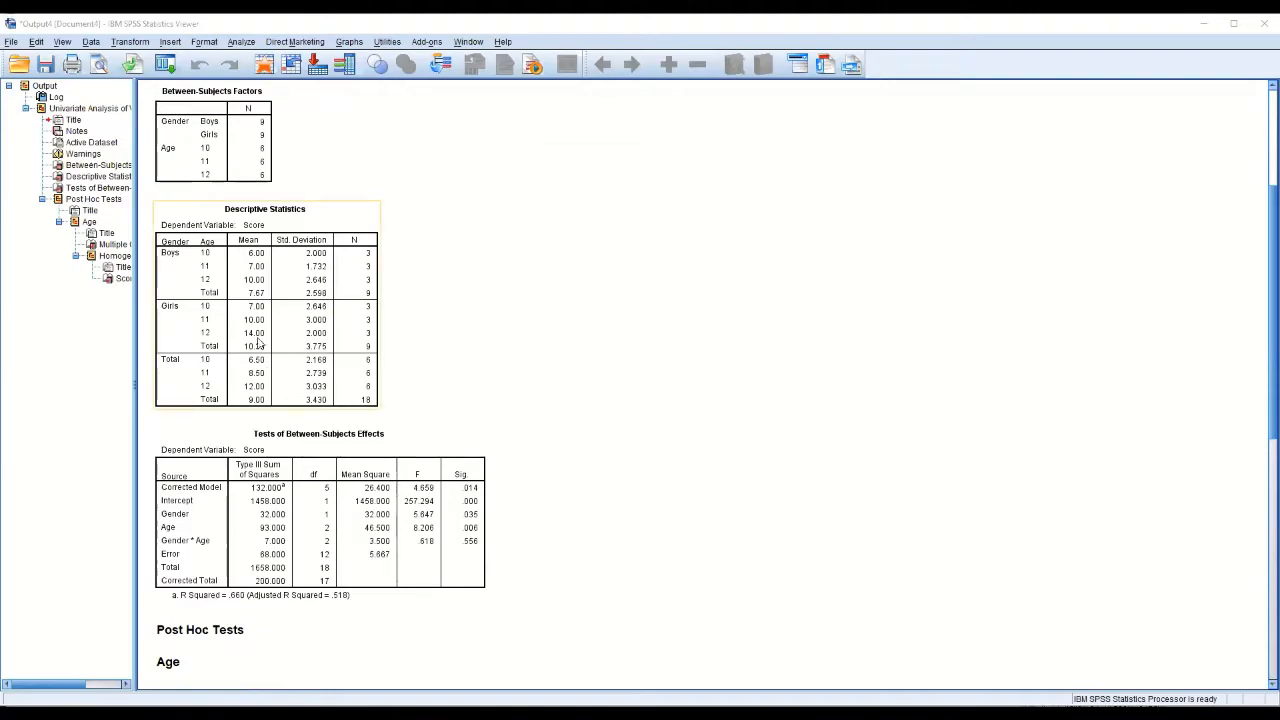
scroll(397, 260, down, 3)
scroll(392, 270, up, 2)
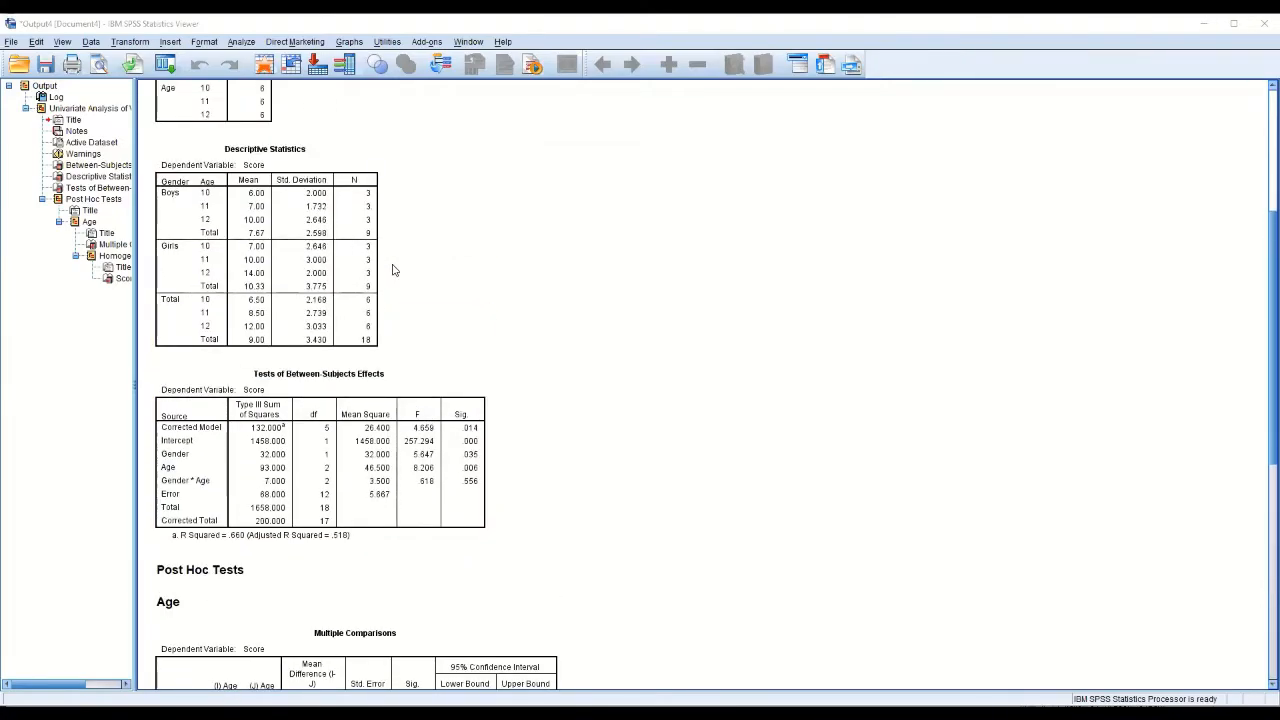
click(311, 394)
click(427, 457)
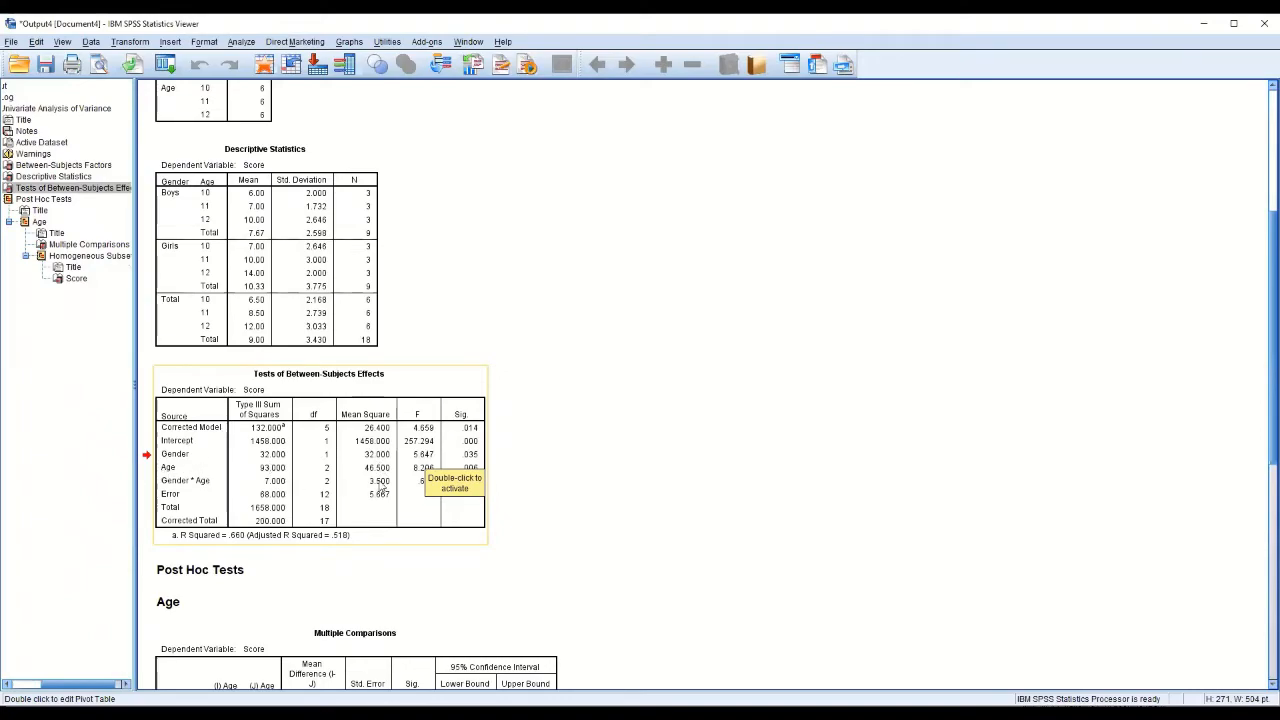
double_click(418, 475)
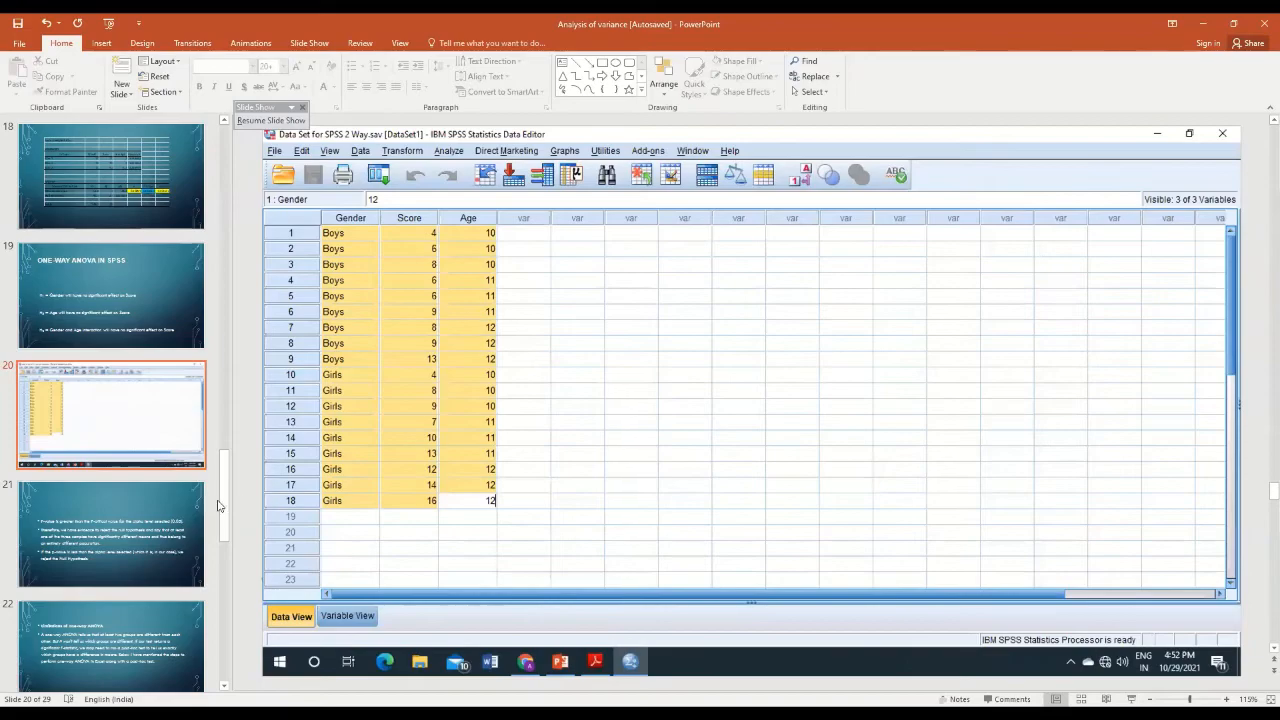
Switch to the PowerPoint presentation and review the slide stating the Gender, Age and interaction hypotheses, highlighting the H1 statement.
click(125, 515)
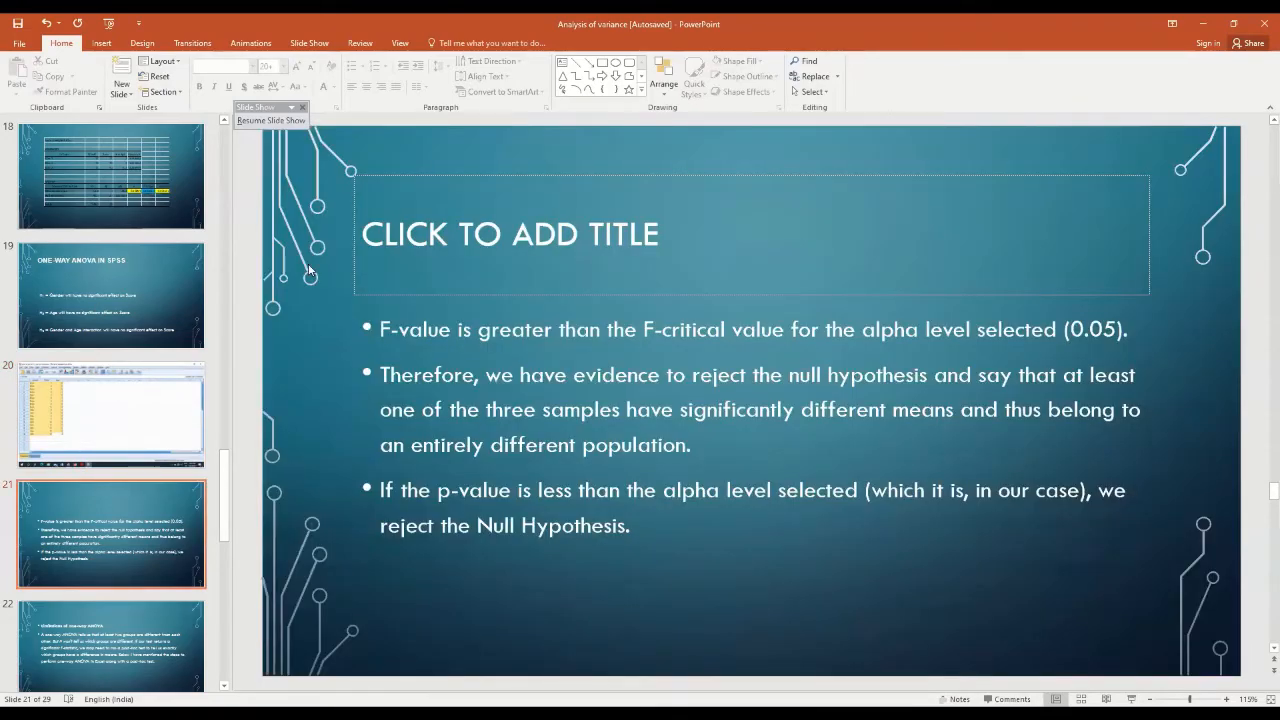
click(150, 290)
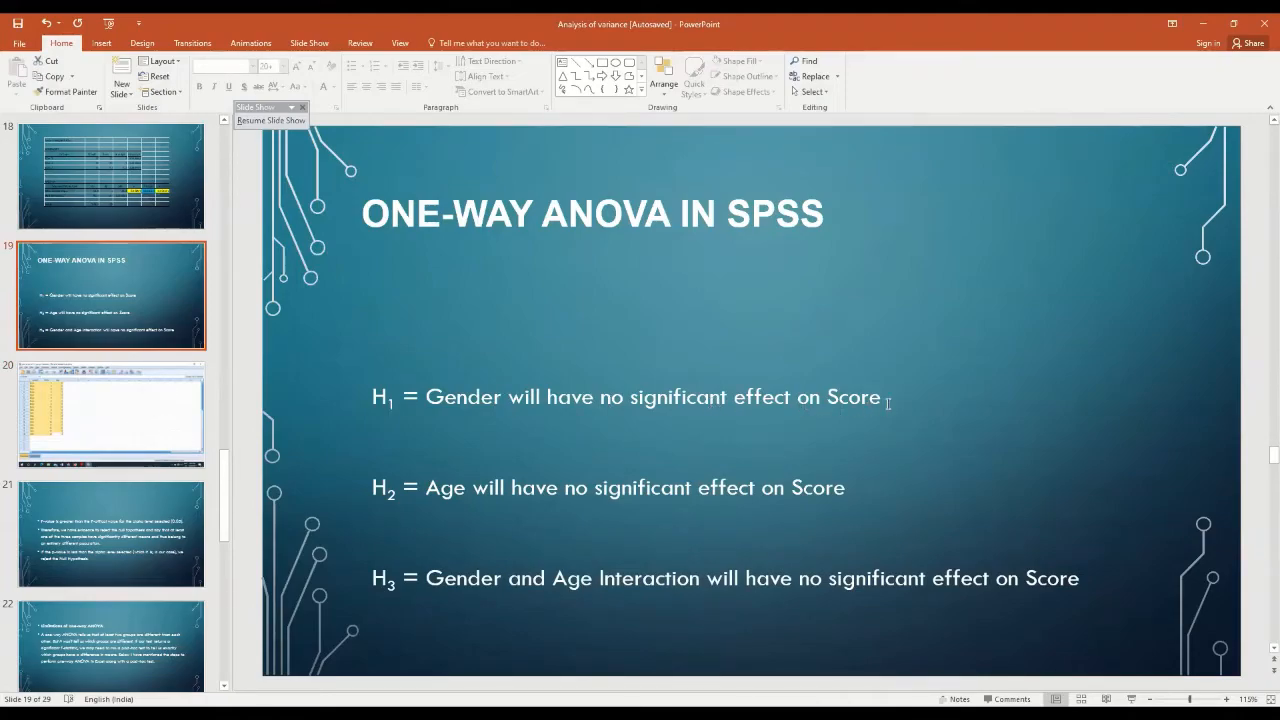
drag(887, 402, 440, 397)
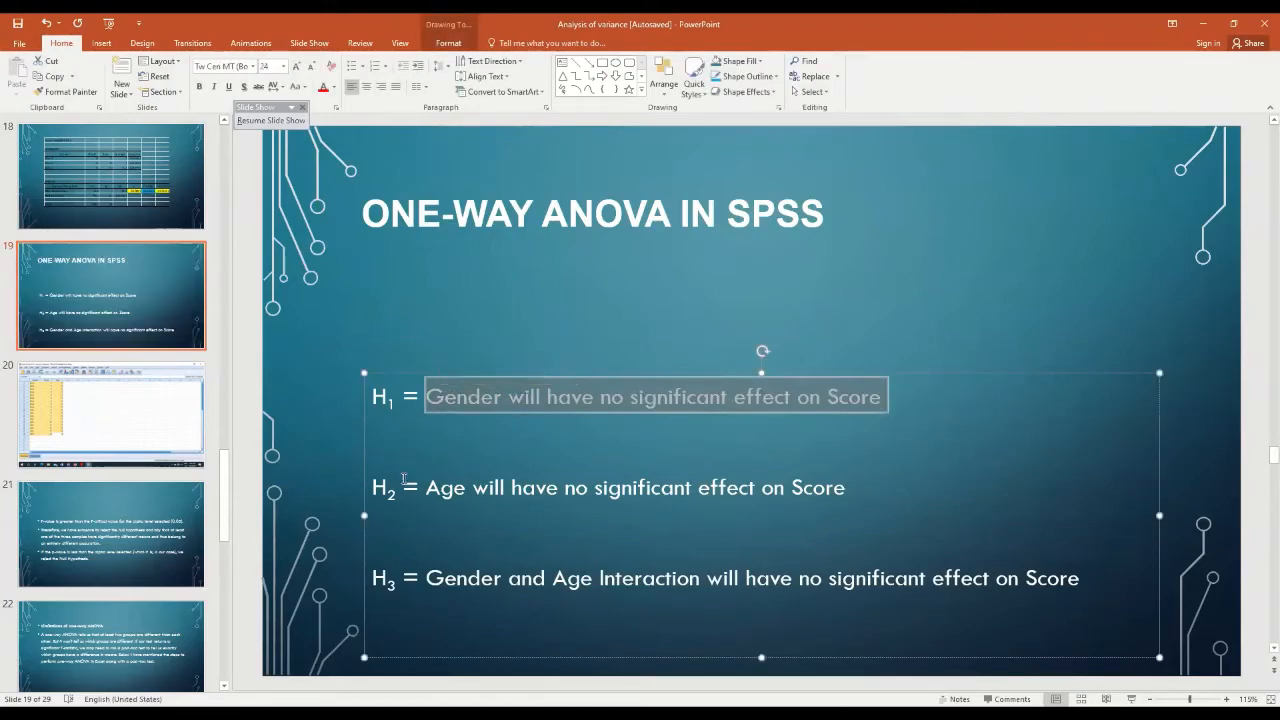
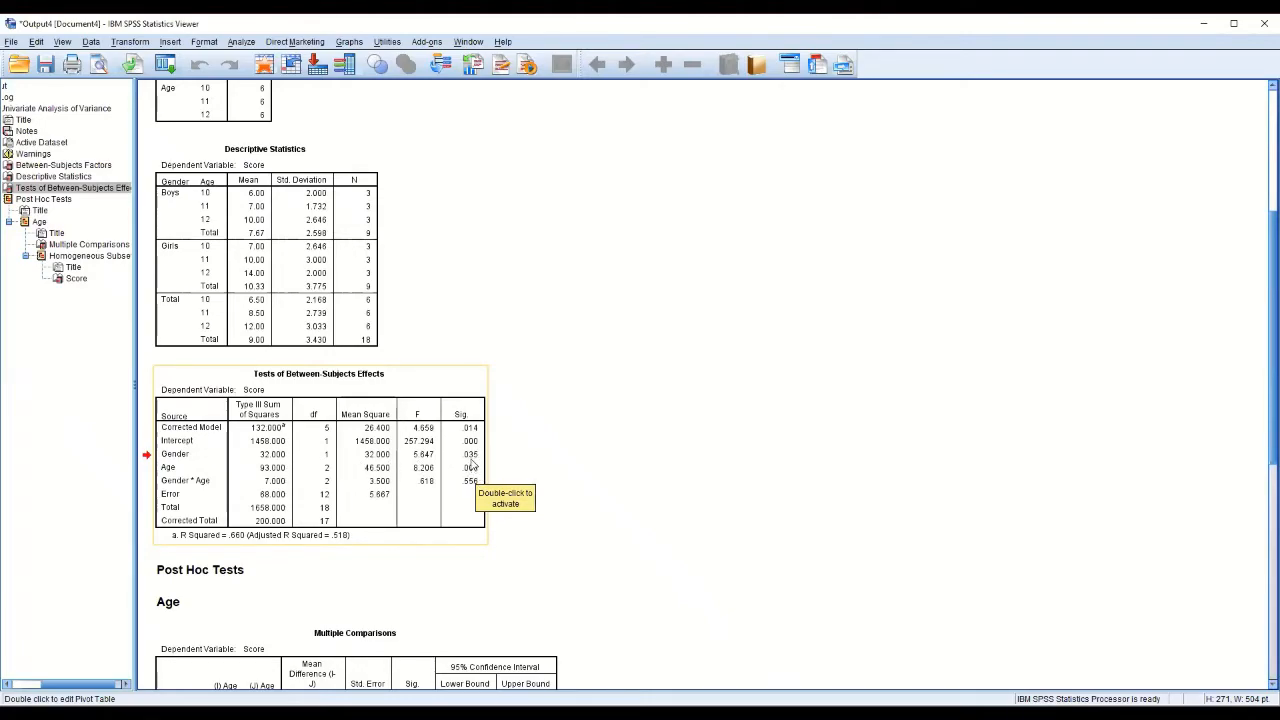
Examine the significance values for Gender, Age and Gender * Age in the between-subjects effects table in SPSS.
click(184, 487)
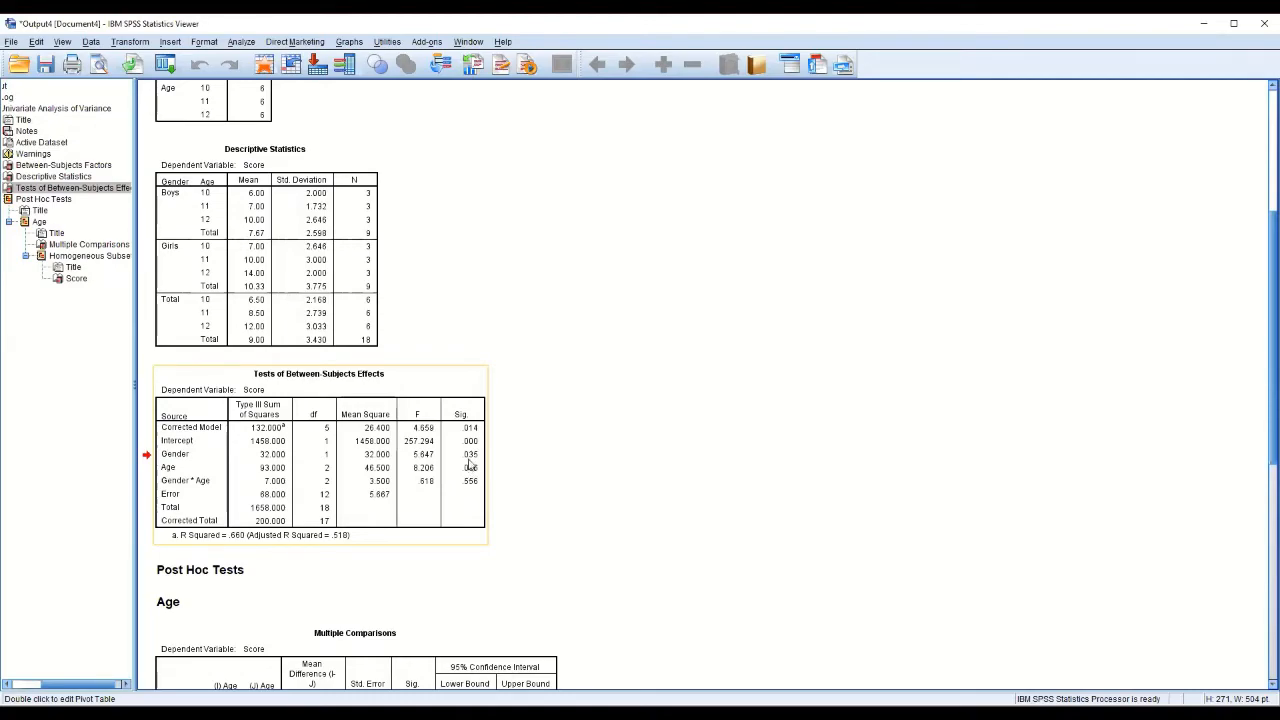
click(470, 455)
click(471, 469)
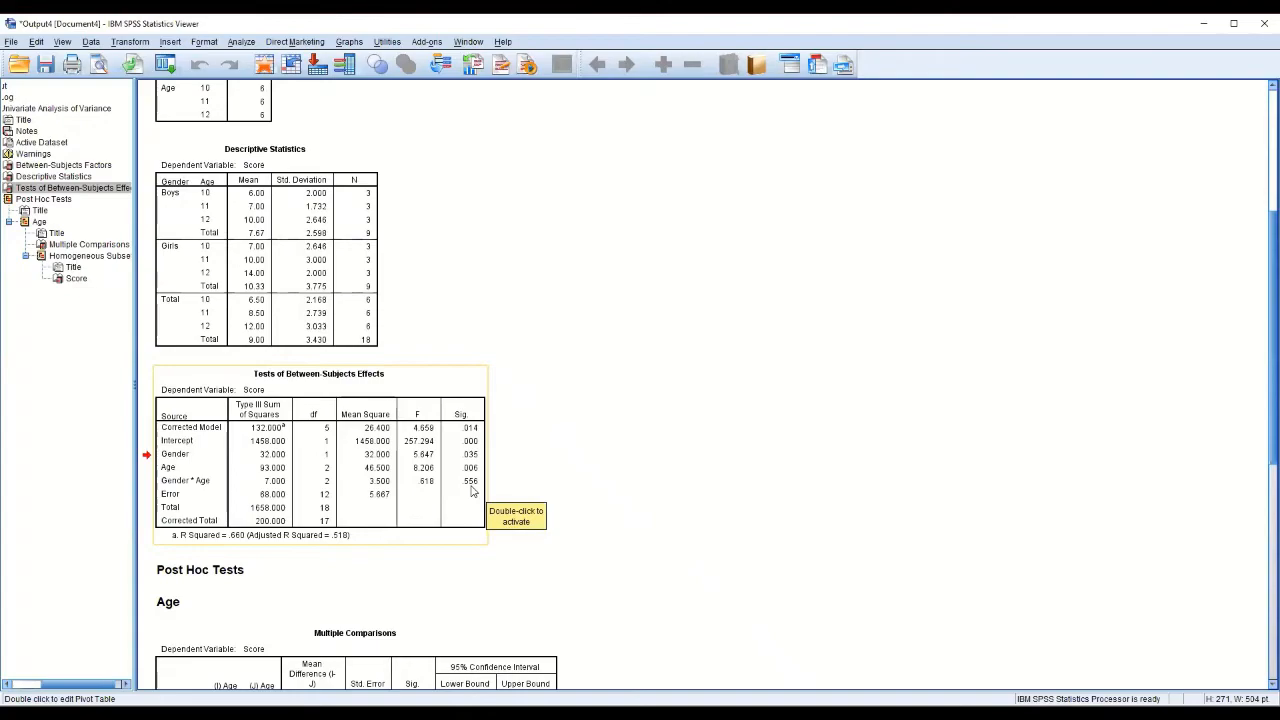
click(640, 491)
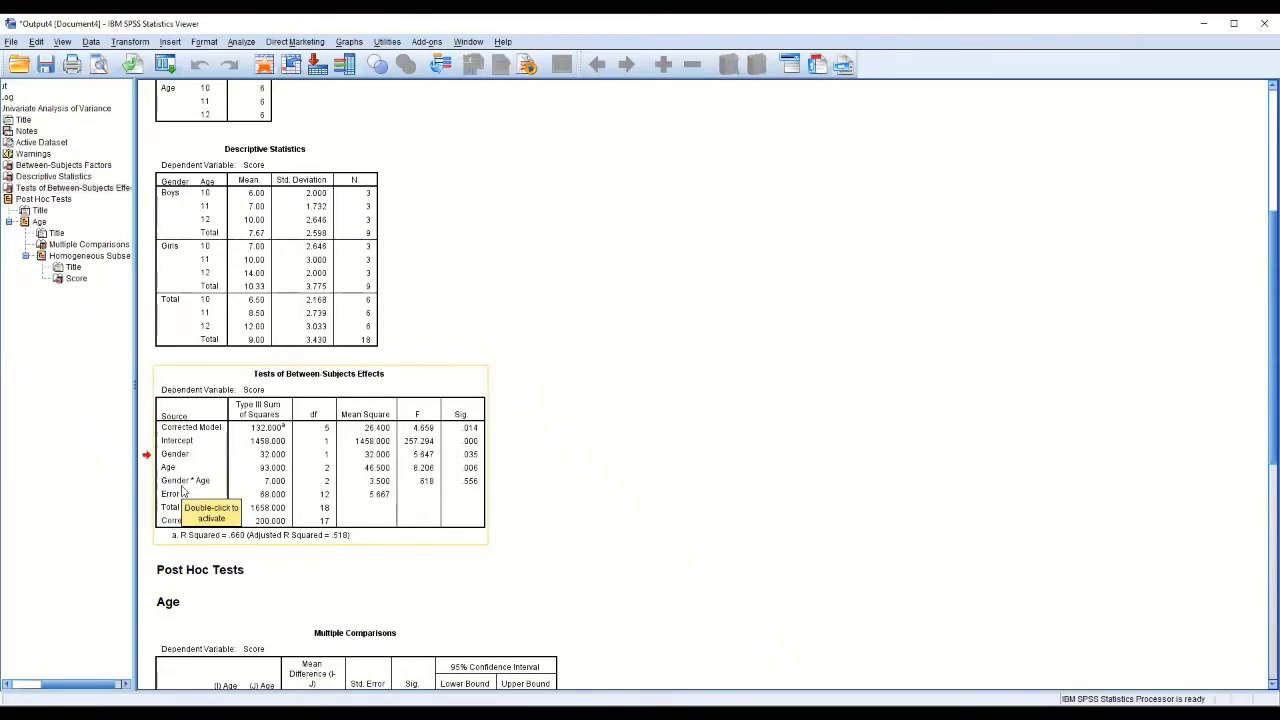
key(alt+Tab)
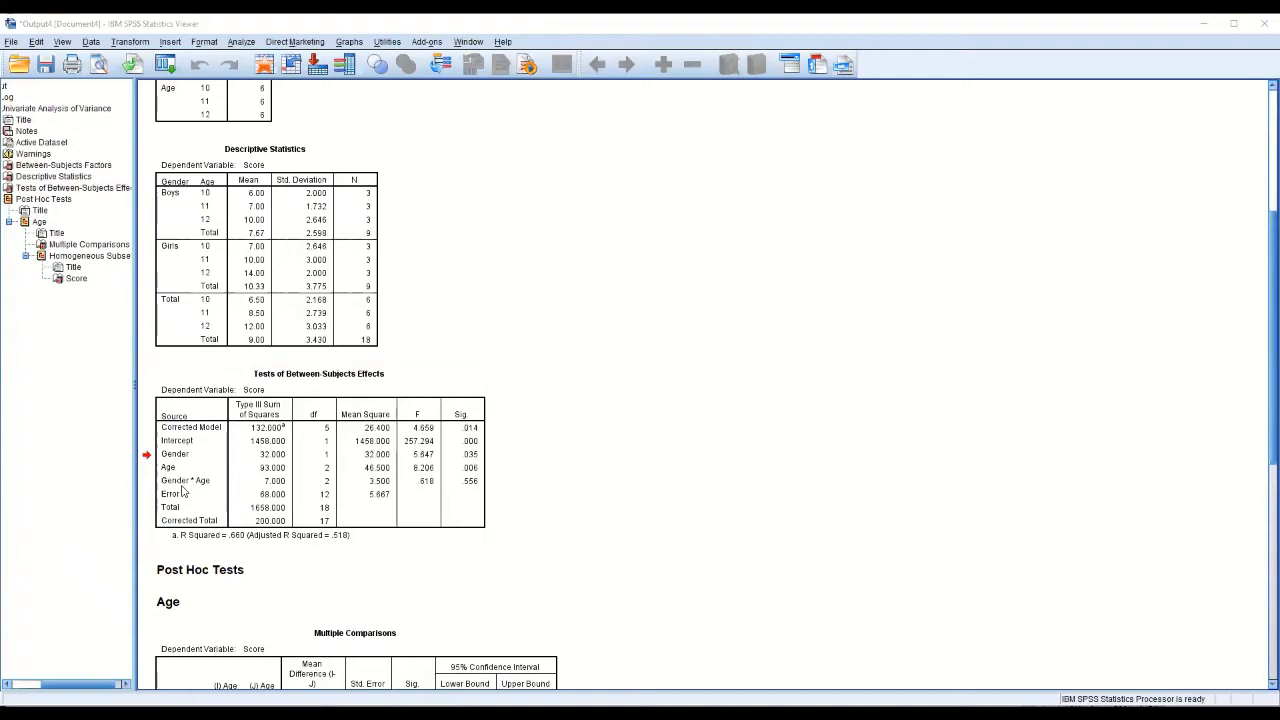
key(alt+Tab)
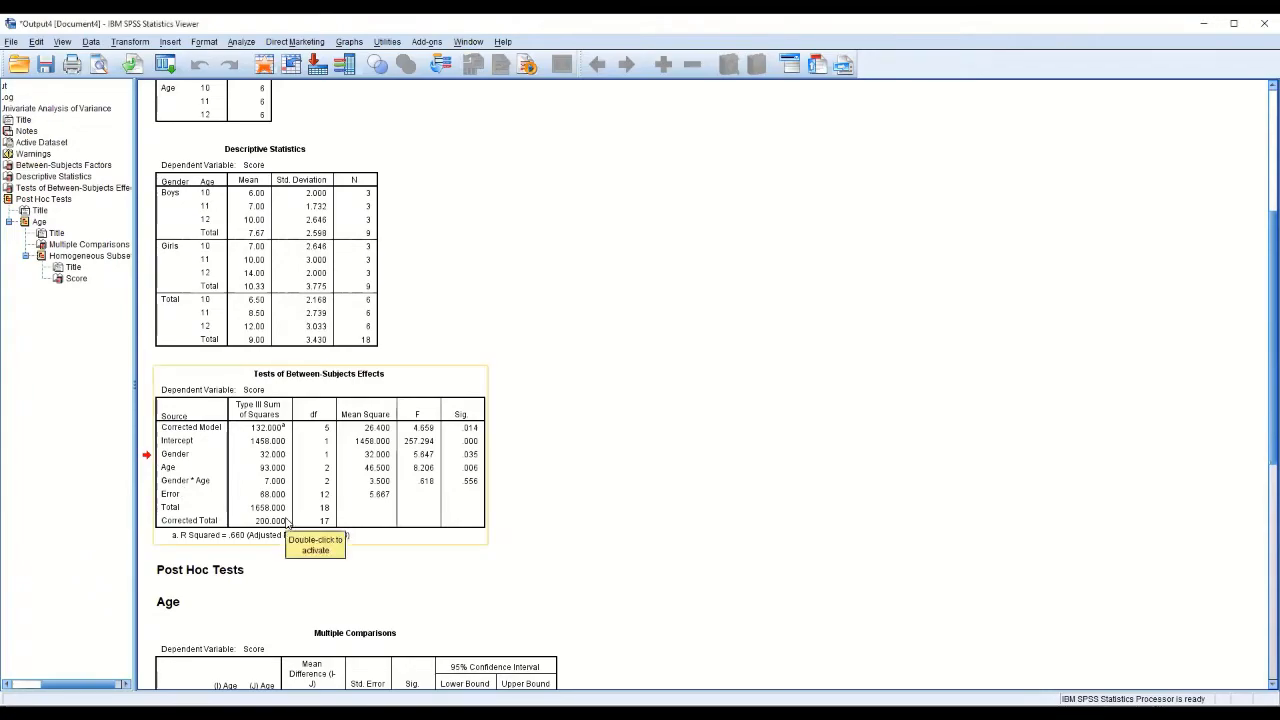
scroll(655, 488, down, 3)
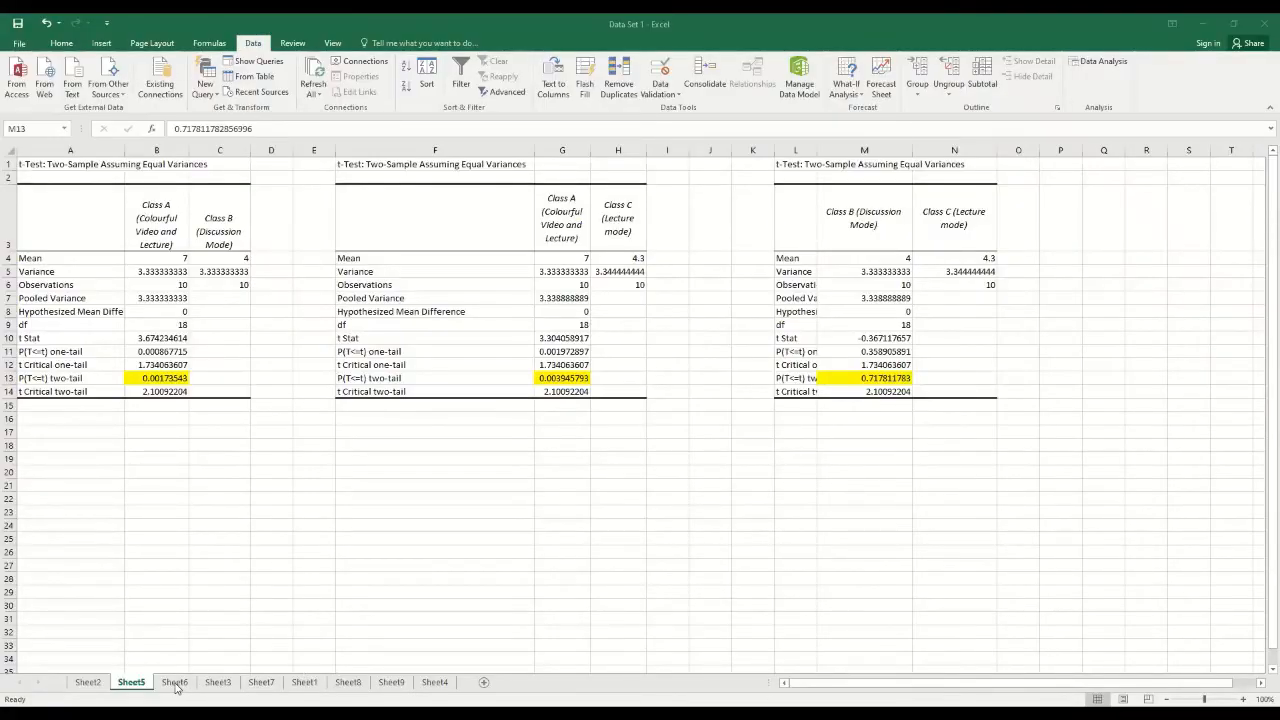
Switch to the Data Set 1 workbook in Excel and look through its sheets of ANOVA results, t-tests and class data.
click(178, 686)
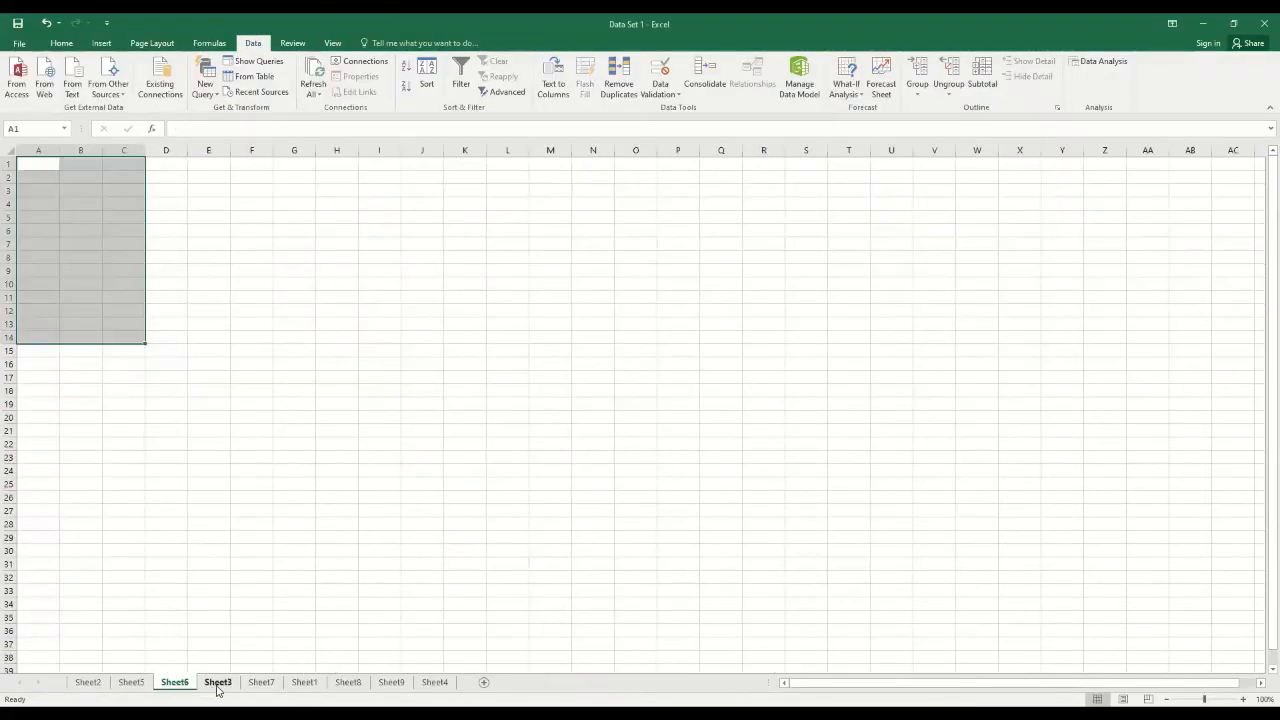
click(218, 685)
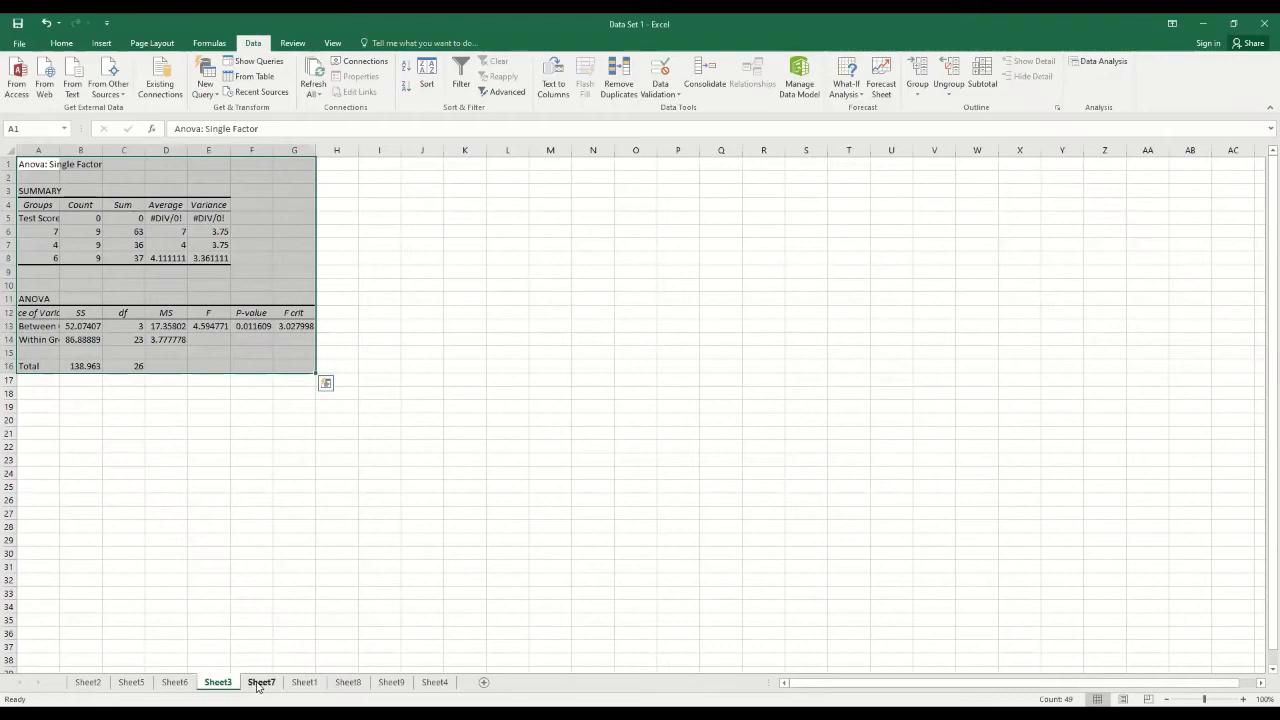
click(259, 684)
click(302, 685)
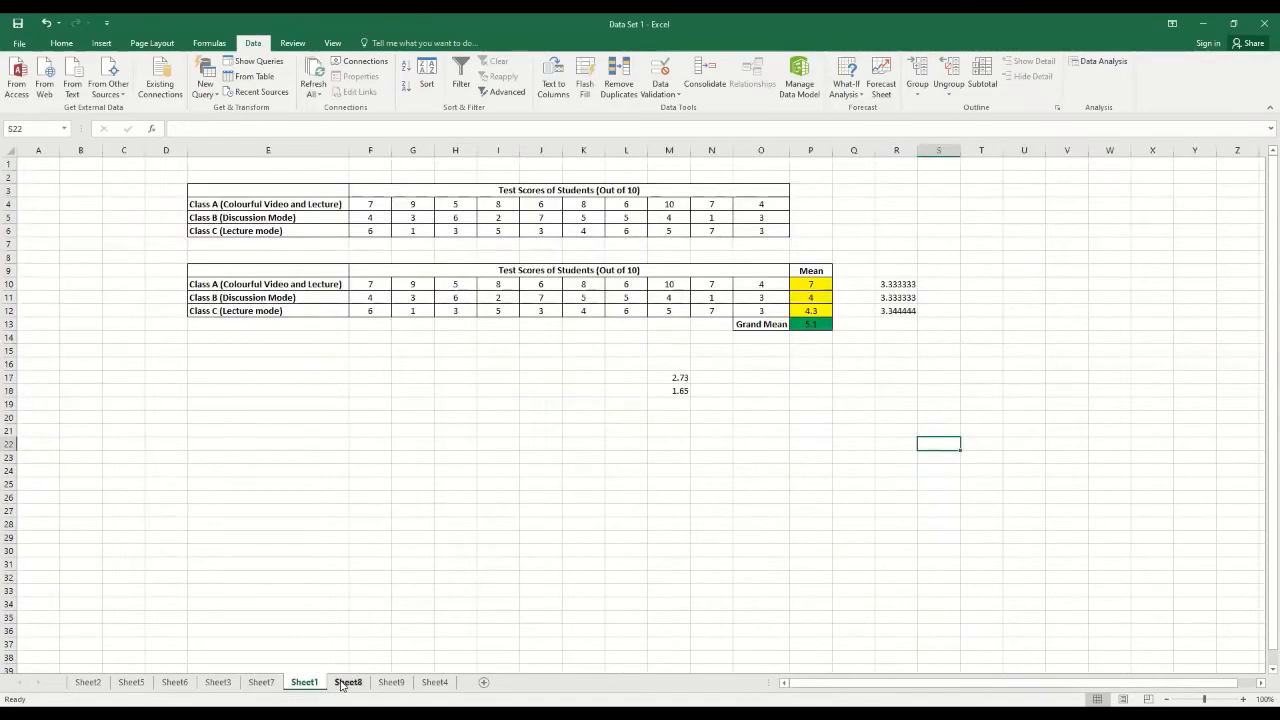
click(345, 684)
click(388, 684)
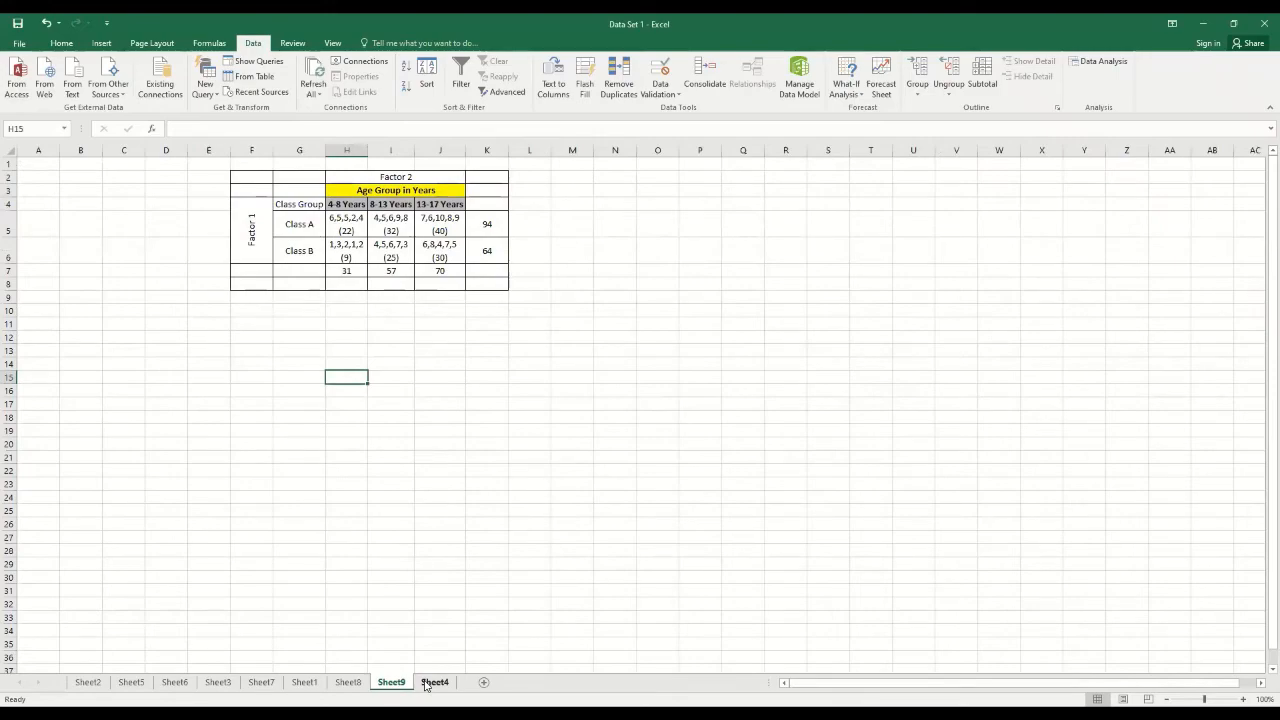
click(427, 684)
click(391, 684)
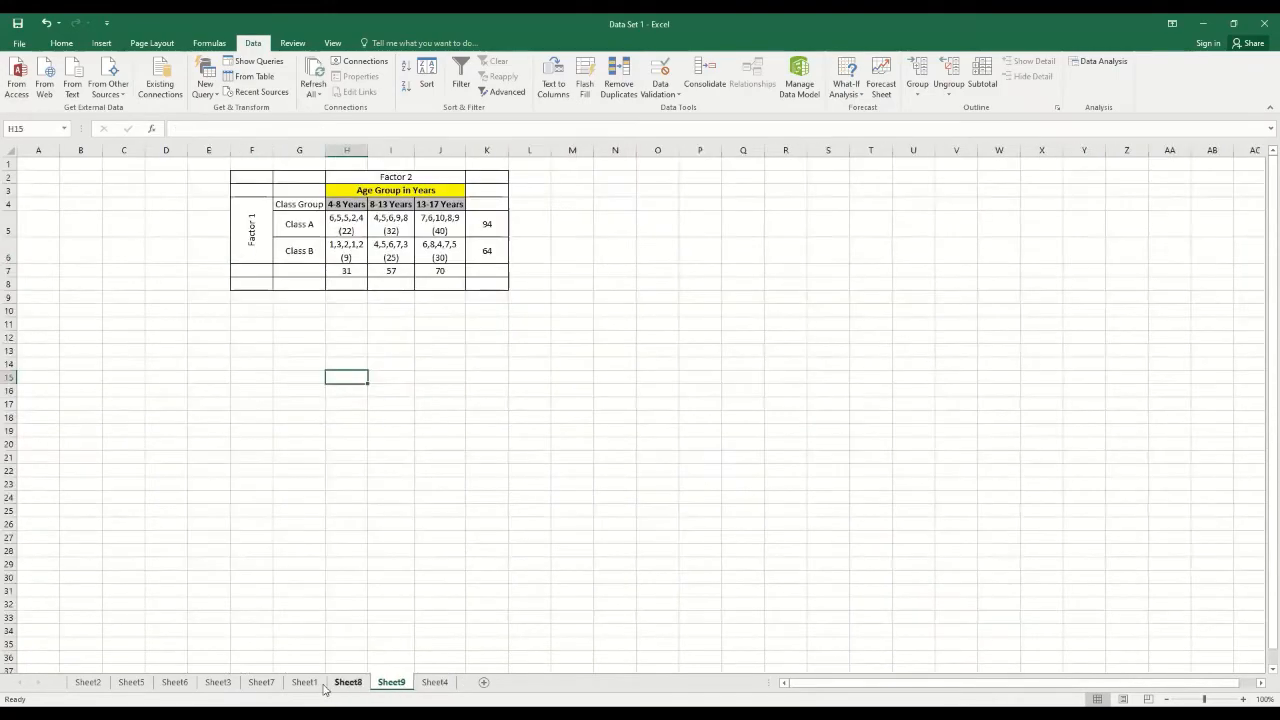
click(260, 684)
click(219, 684)
click(260, 684)
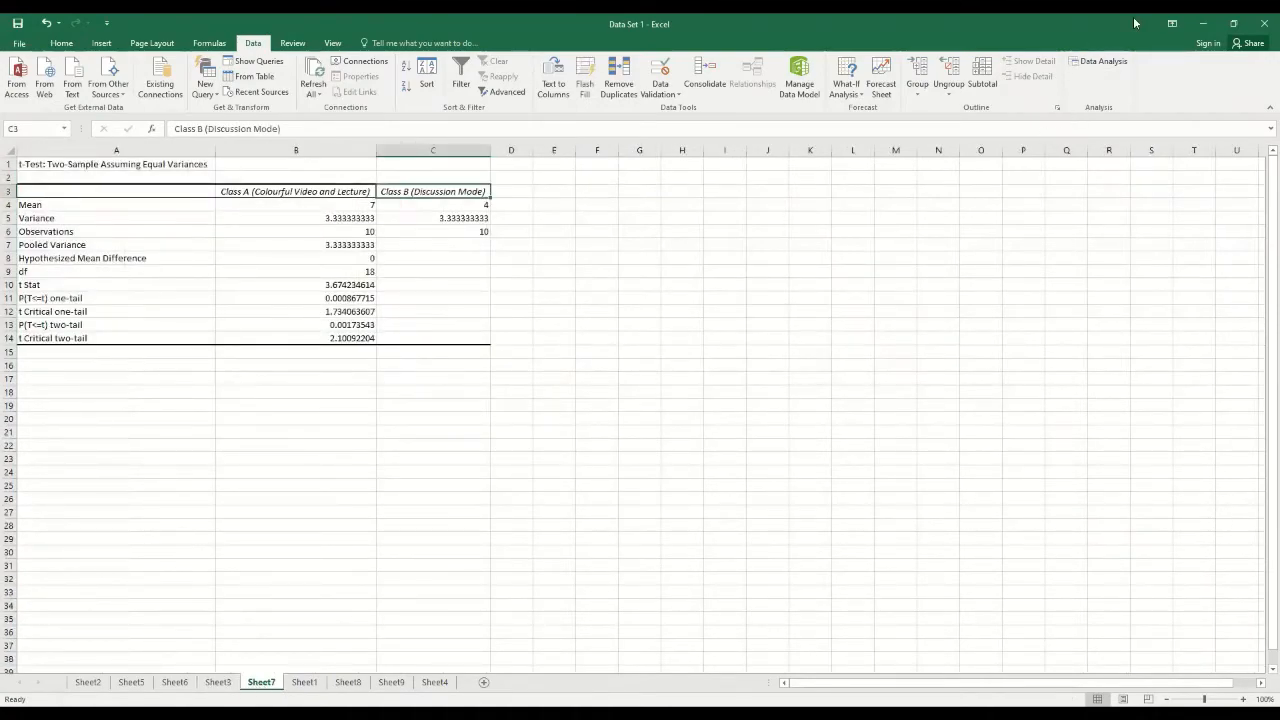
click(1203, 22)
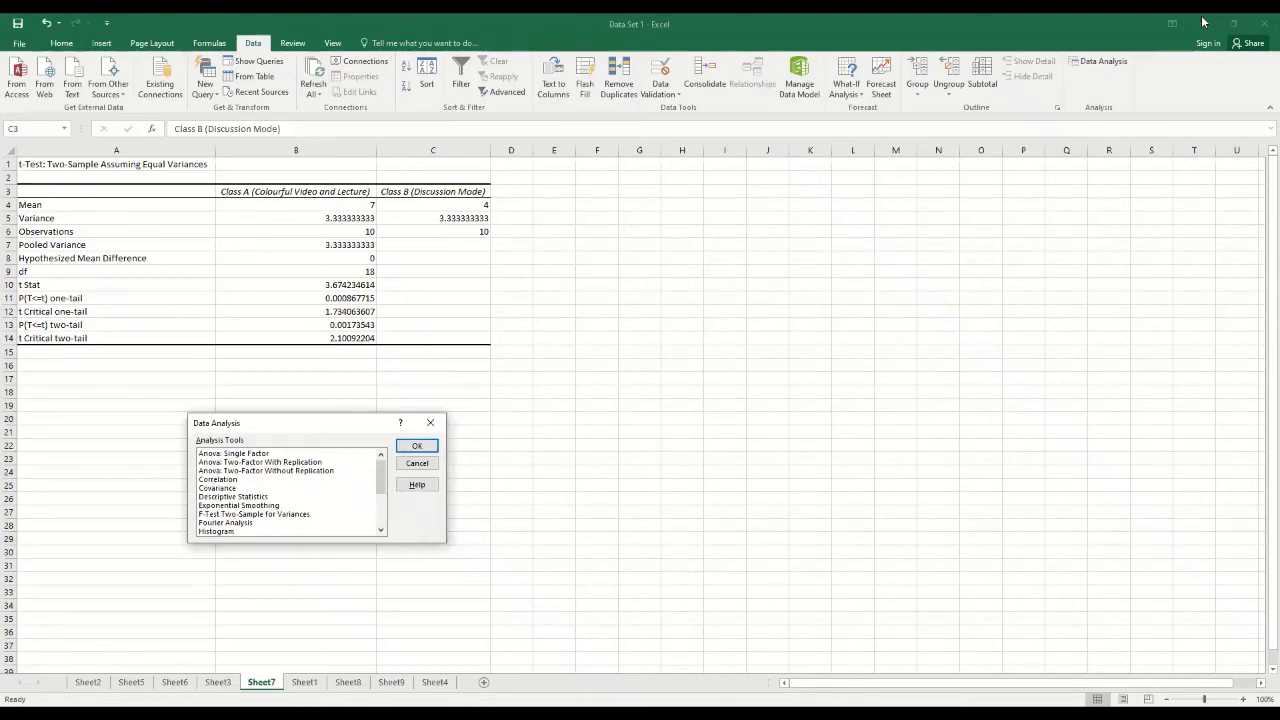
Run Anova: Two-Factor With Replication on range $G$4:$I$14 with 5 rows per sample and alpha 0.05, output to a new worksheet.
key(Down)
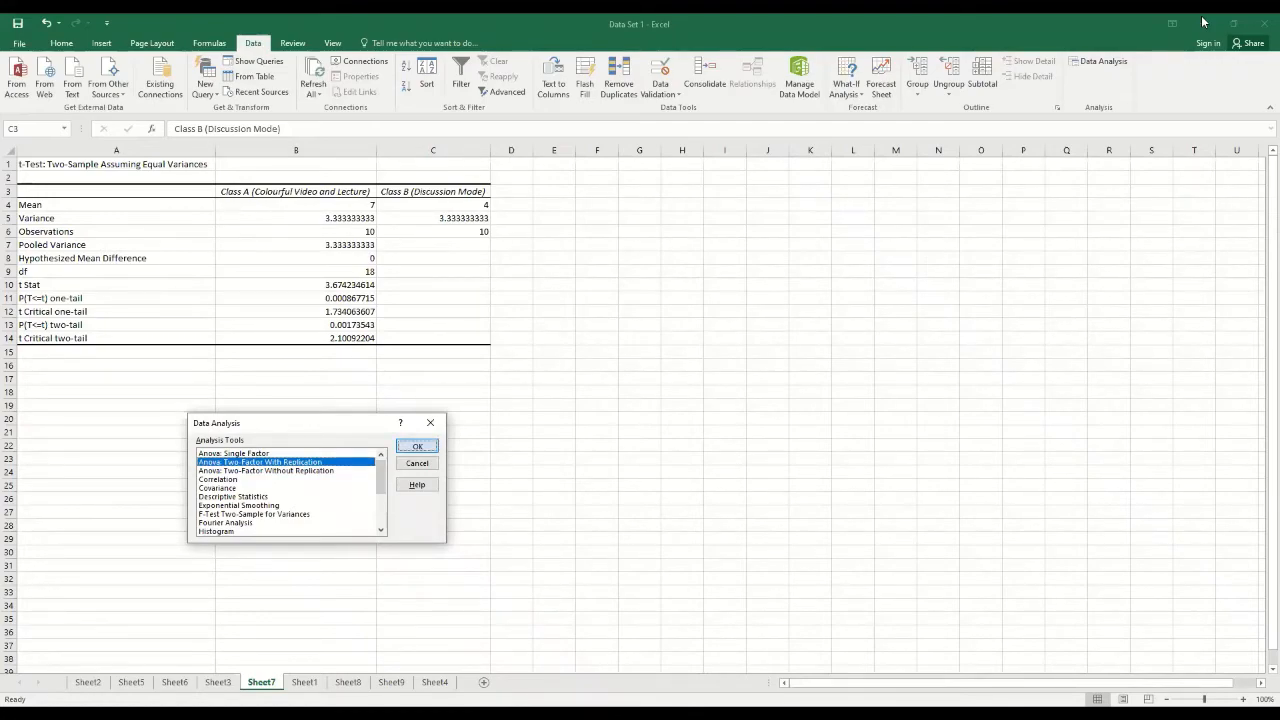
key(Return)
text($G$5)
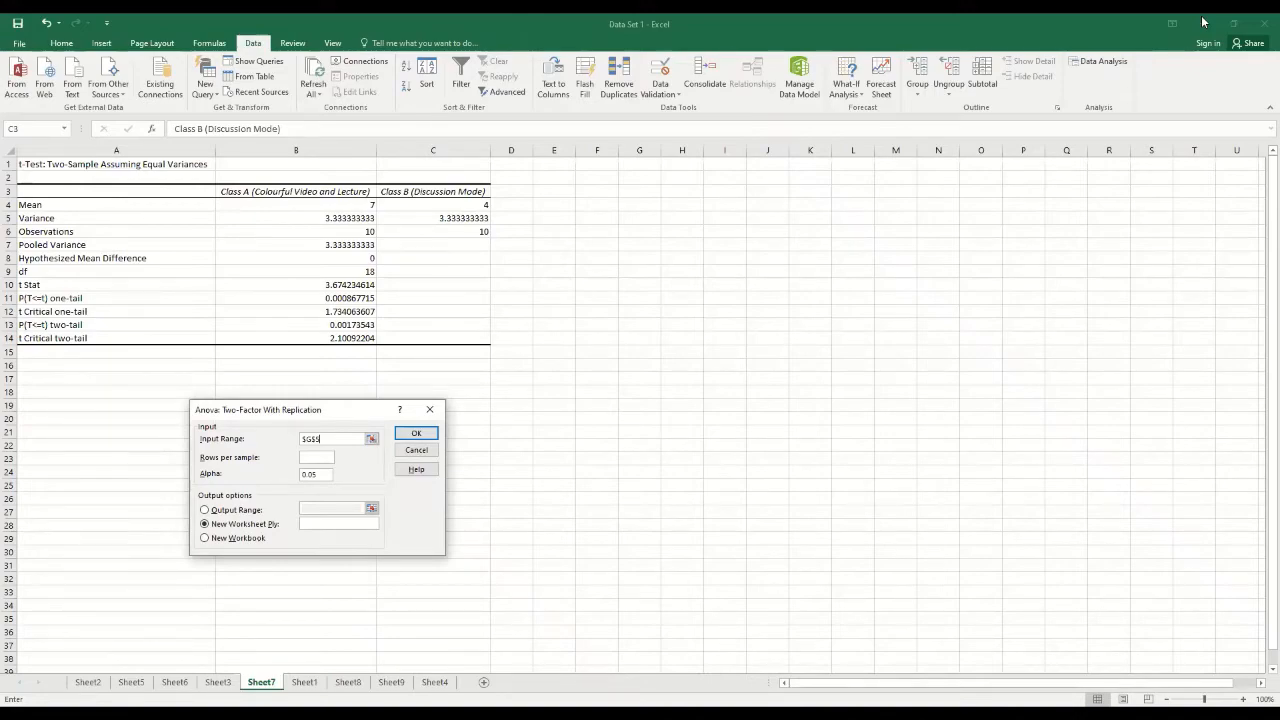
key(BackSpace)
text(4:$I$14)
key(Return)
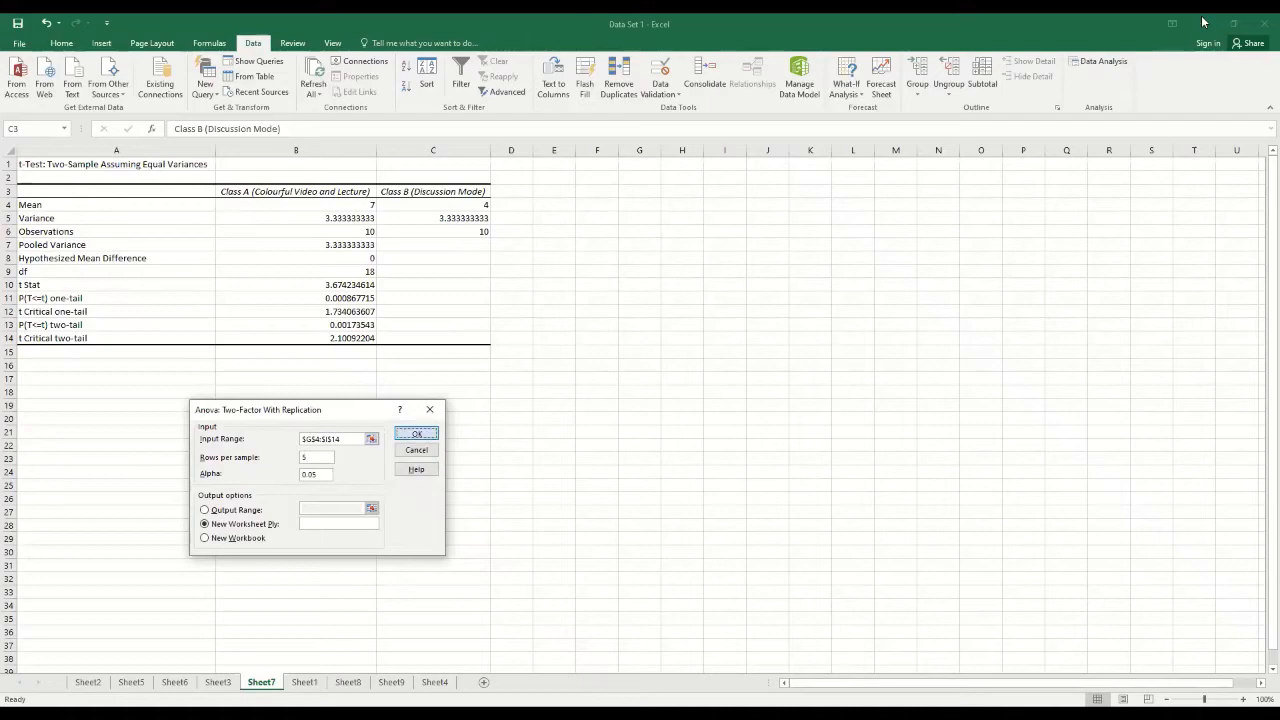
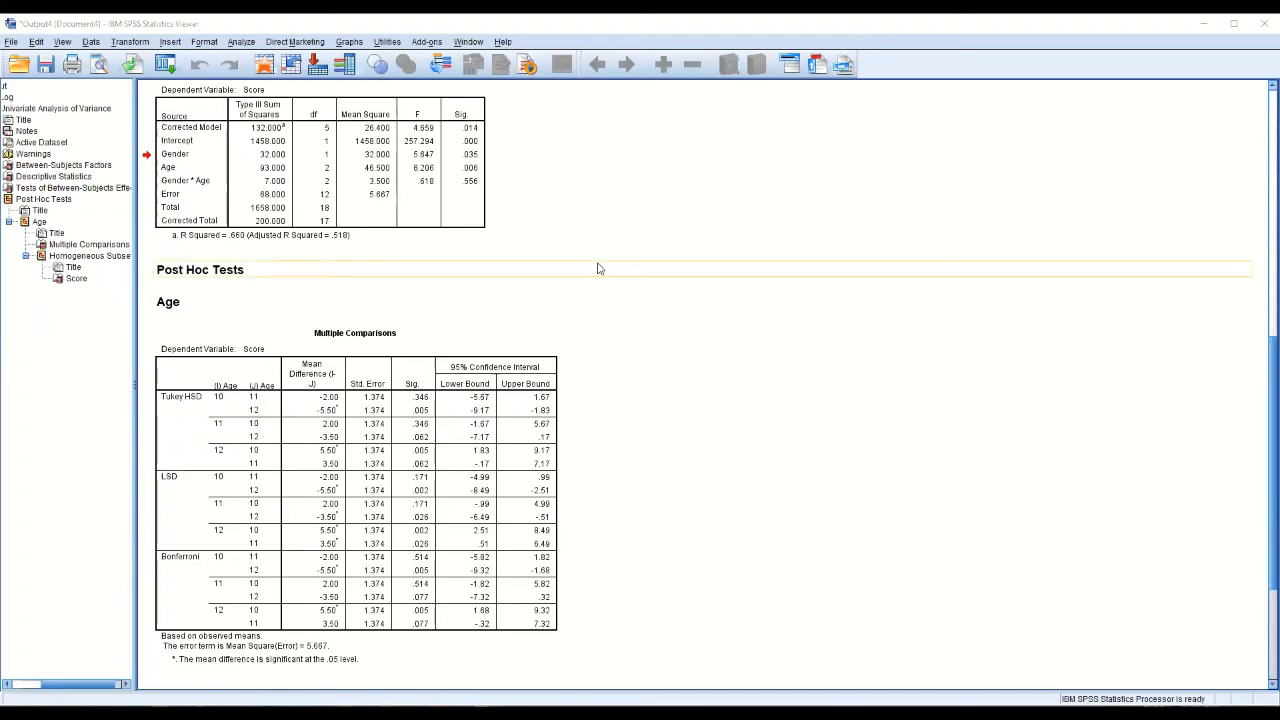
Compare the Age post hoc Multiple Comparisons in the SPSS output with the descriptive means and between-subjects effects.
click(410, 447)
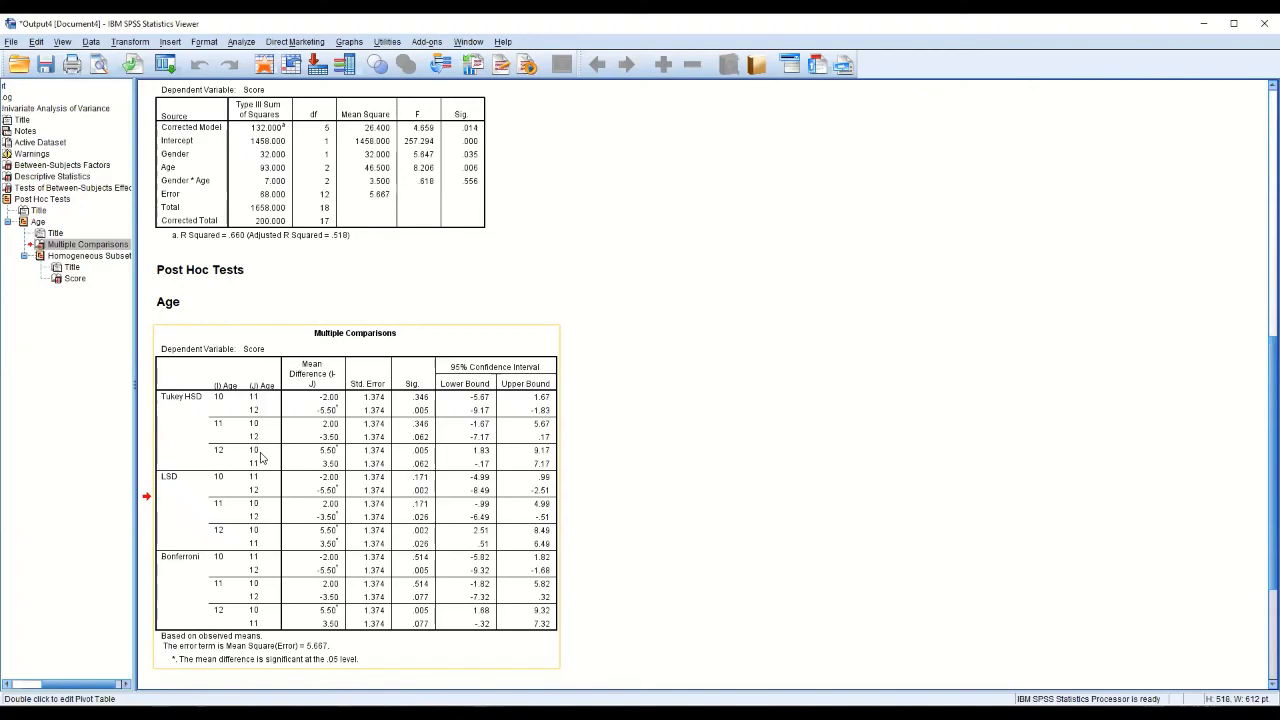
scroll(428, 343, up, 10)
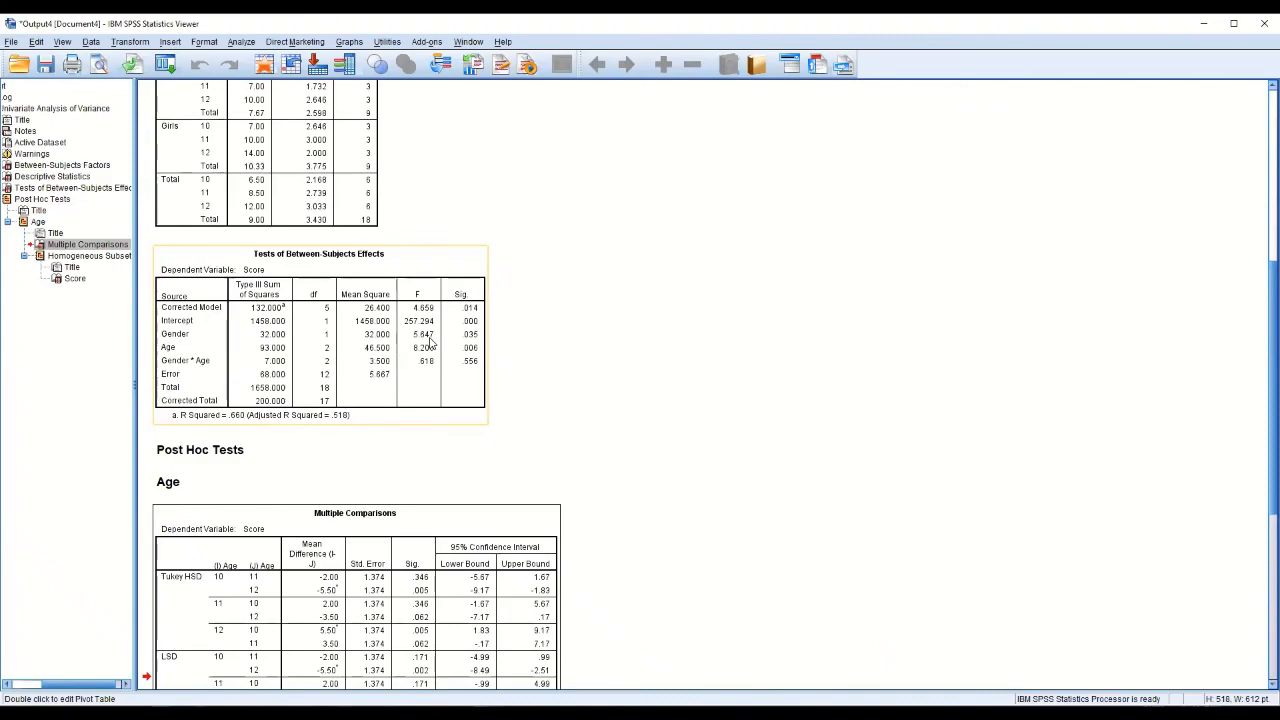
scroll(428, 343, down, 1)
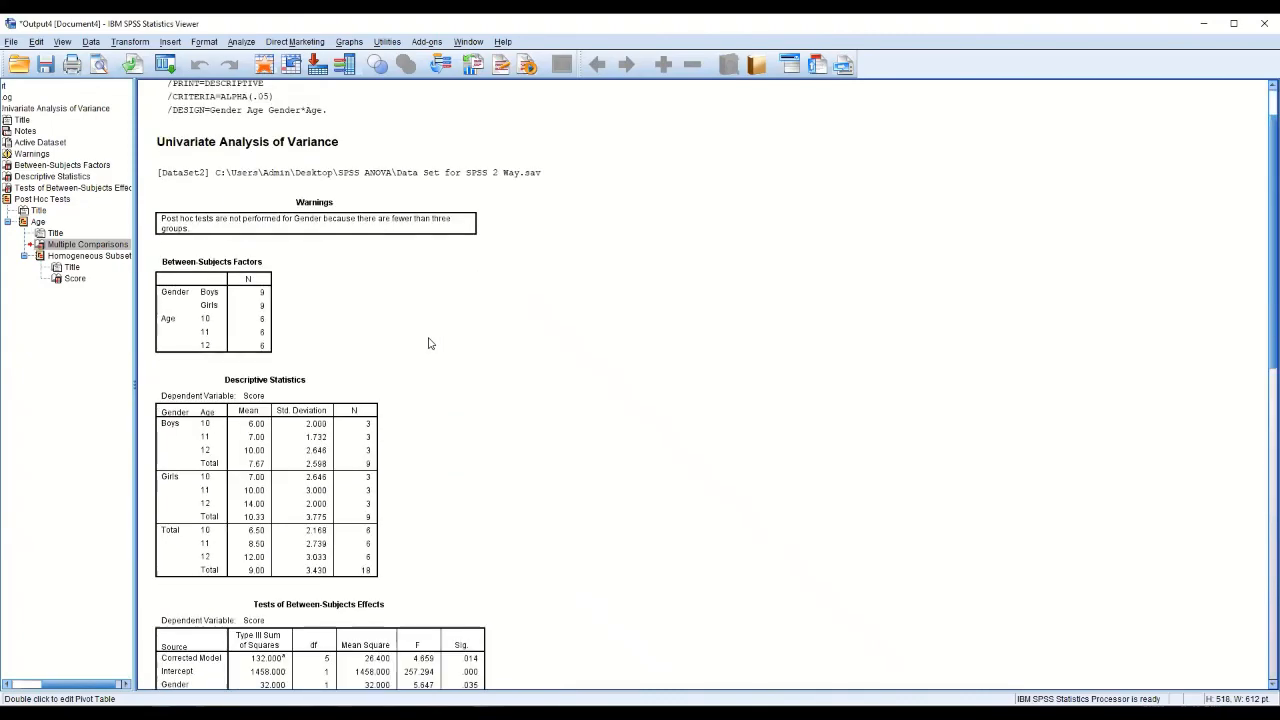
scroll(428, 343, down, 1)
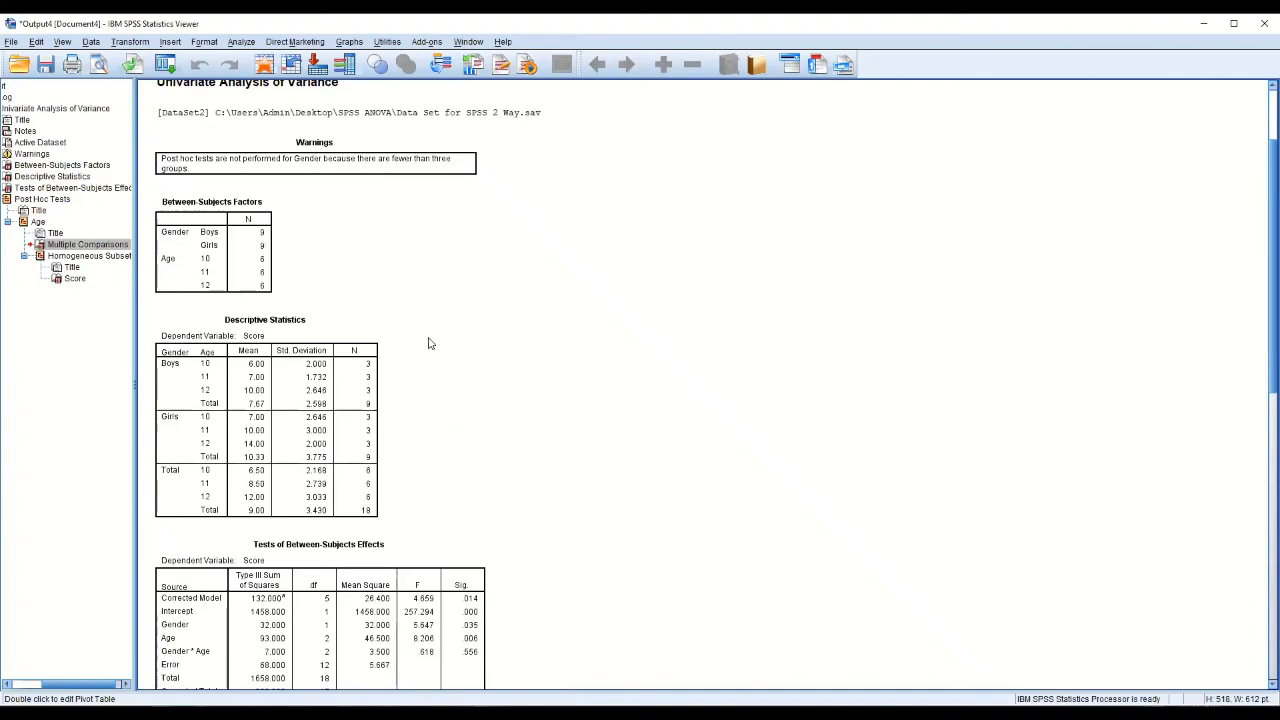
click(187, 488)
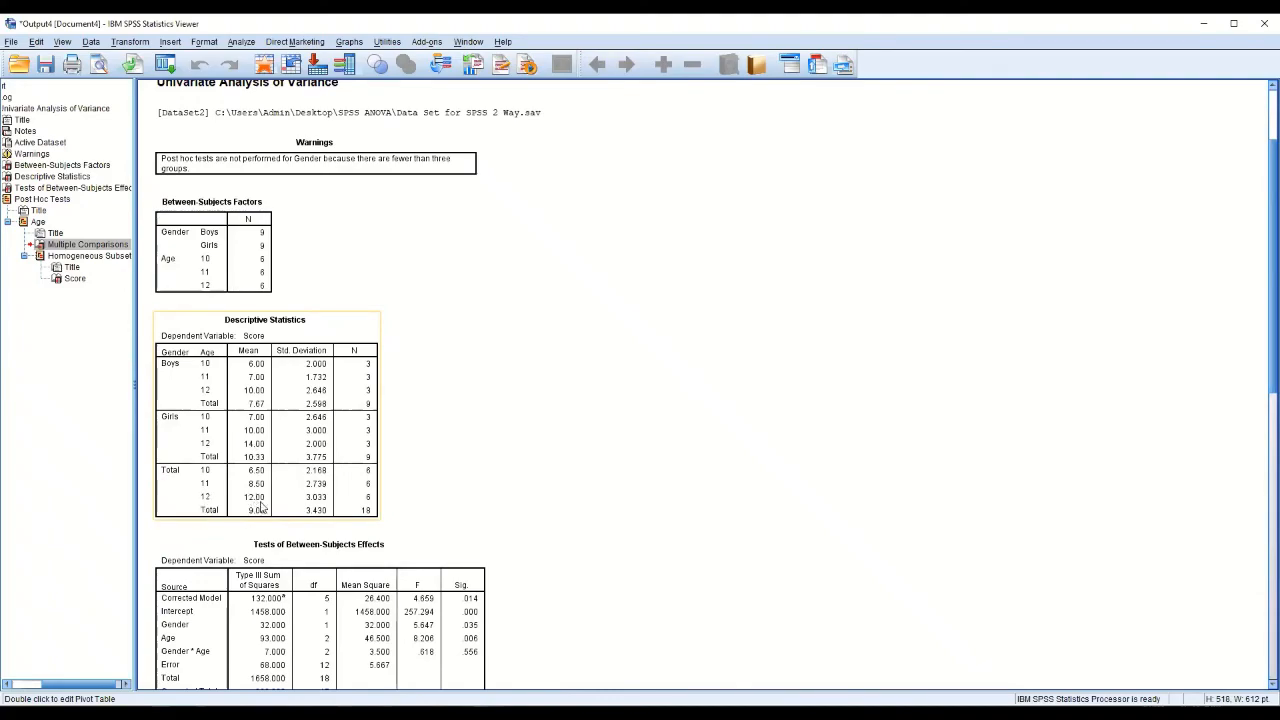
scroll(425, 412, down, 3)
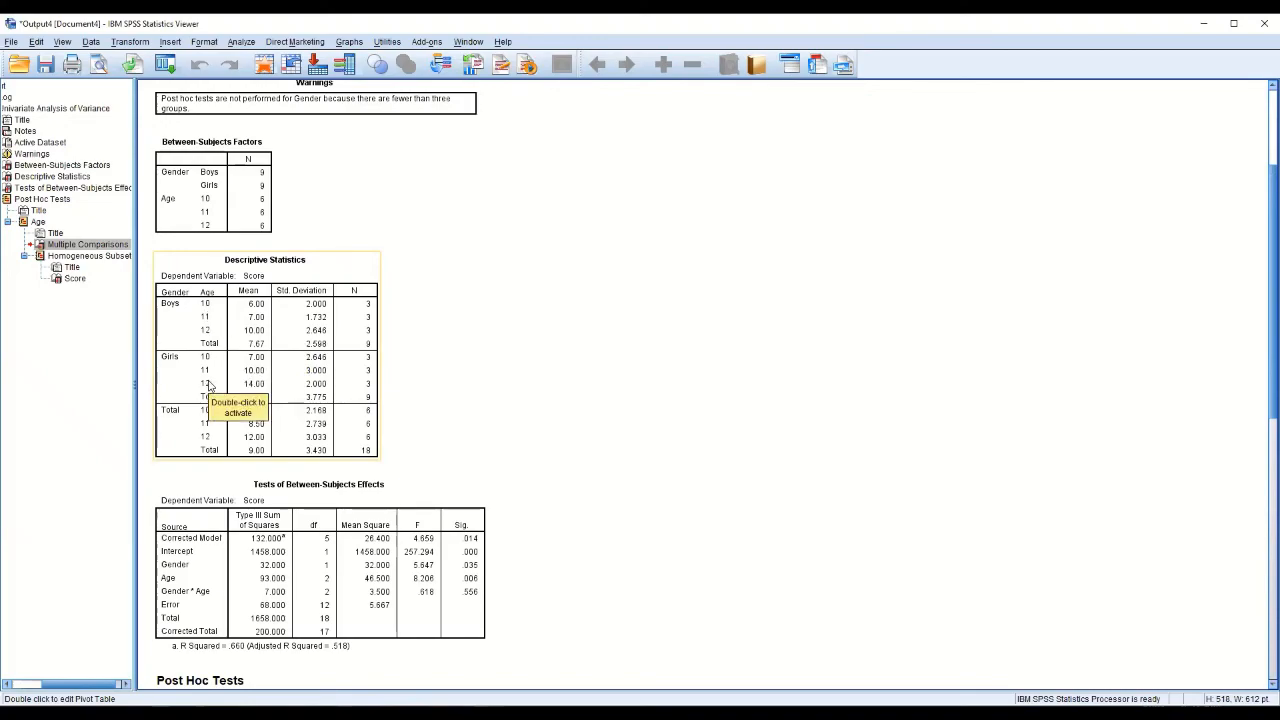
scroll(205, 390, down, 10)
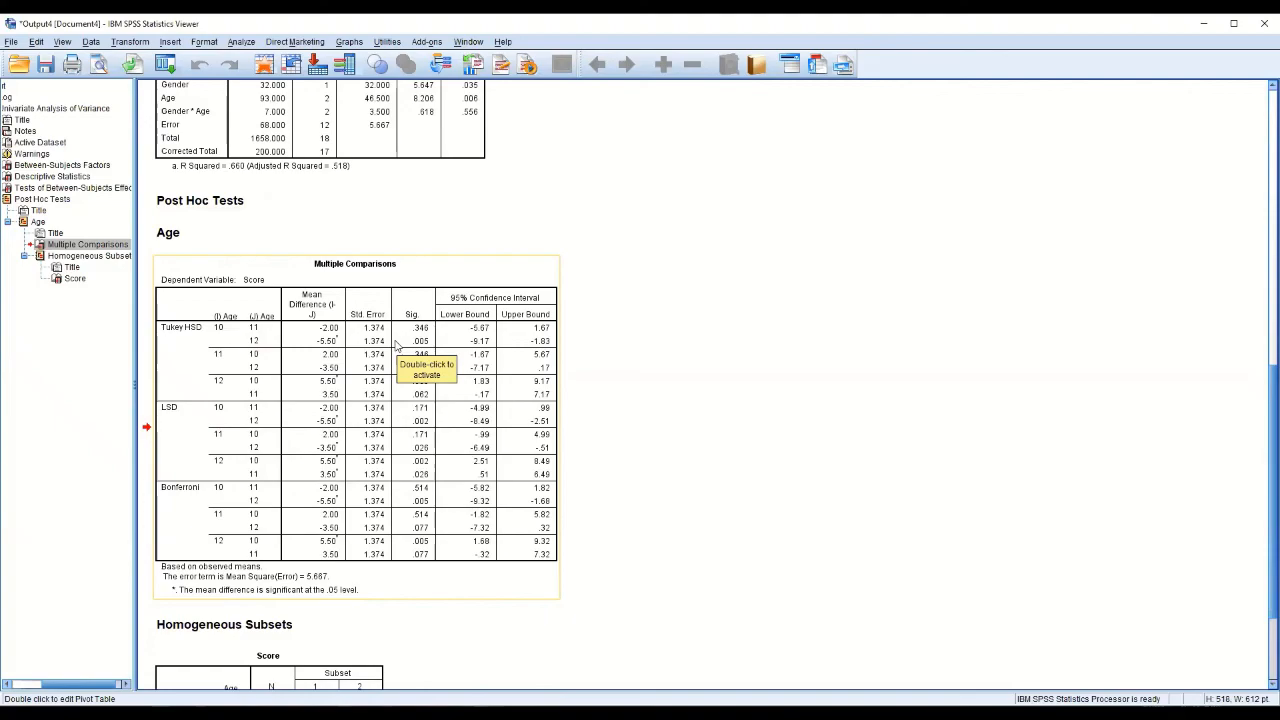
double_click(396, 345)
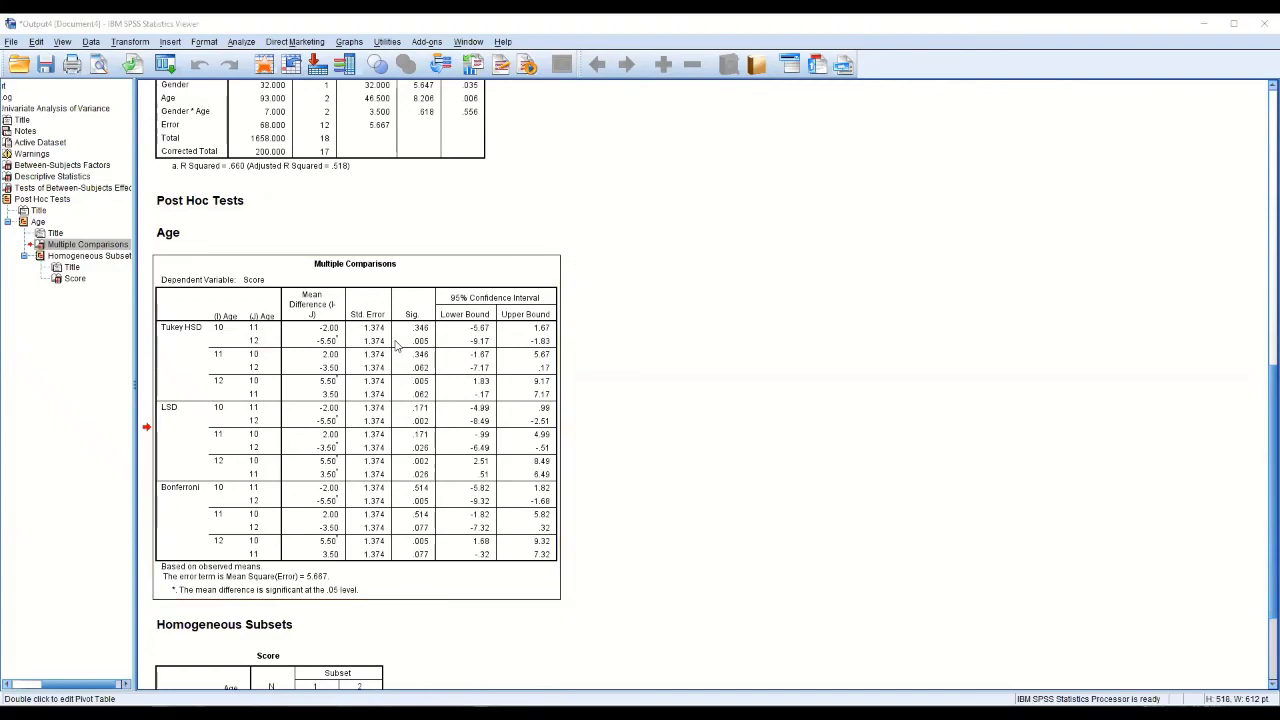